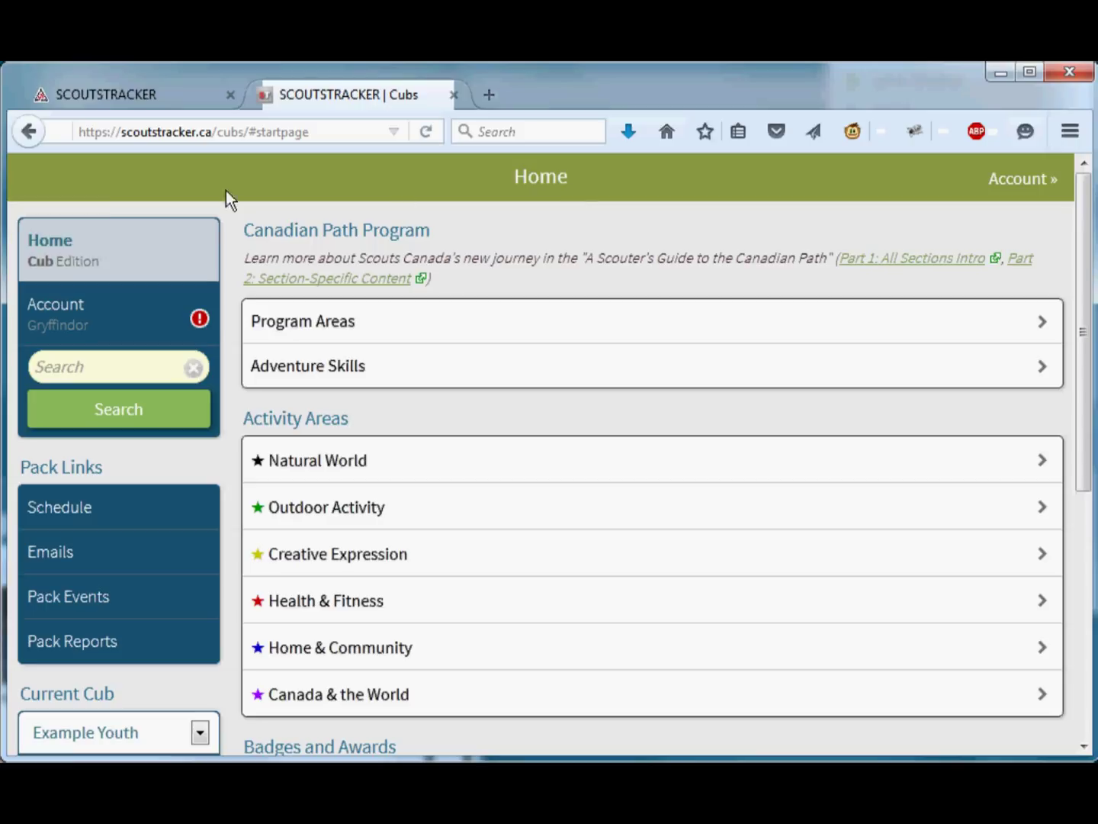
# Step: Open the list of Cubs in the account's administration settings
pyautogui.click(68, 313)
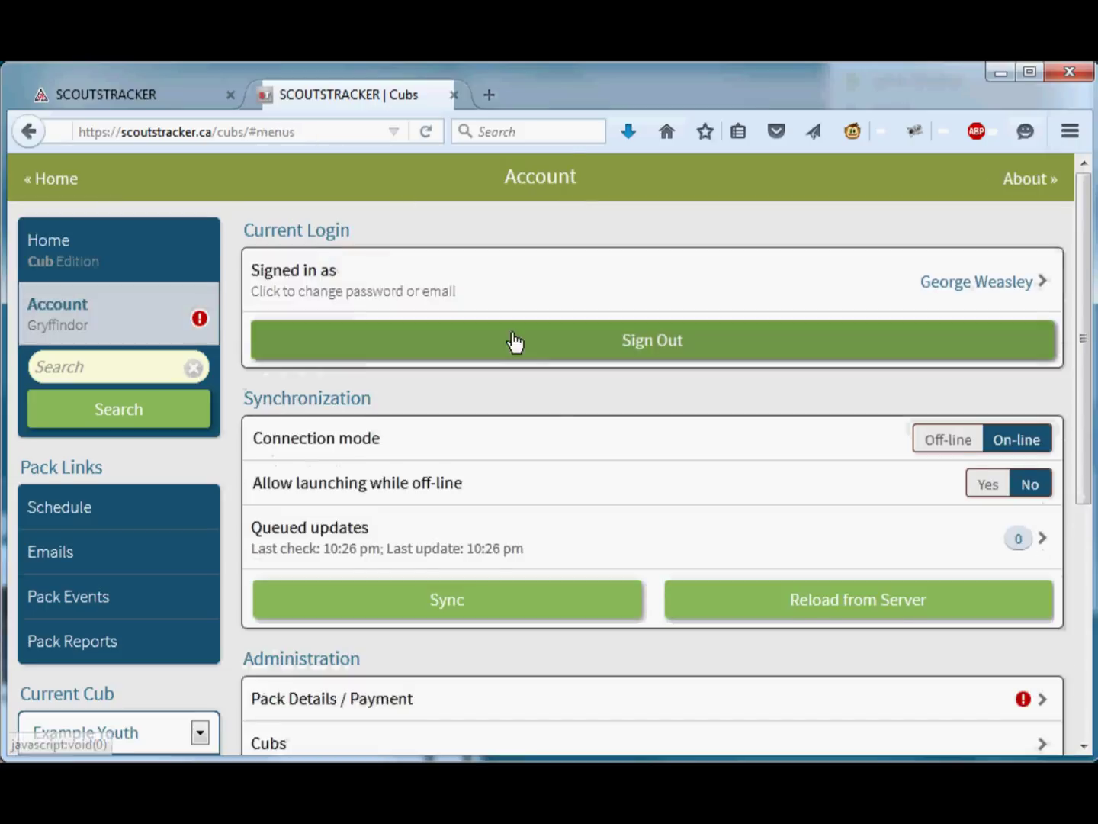
pyautogui.scroll(-3, 545, 412)
pyautogui.scroll(-3, 546, 412)
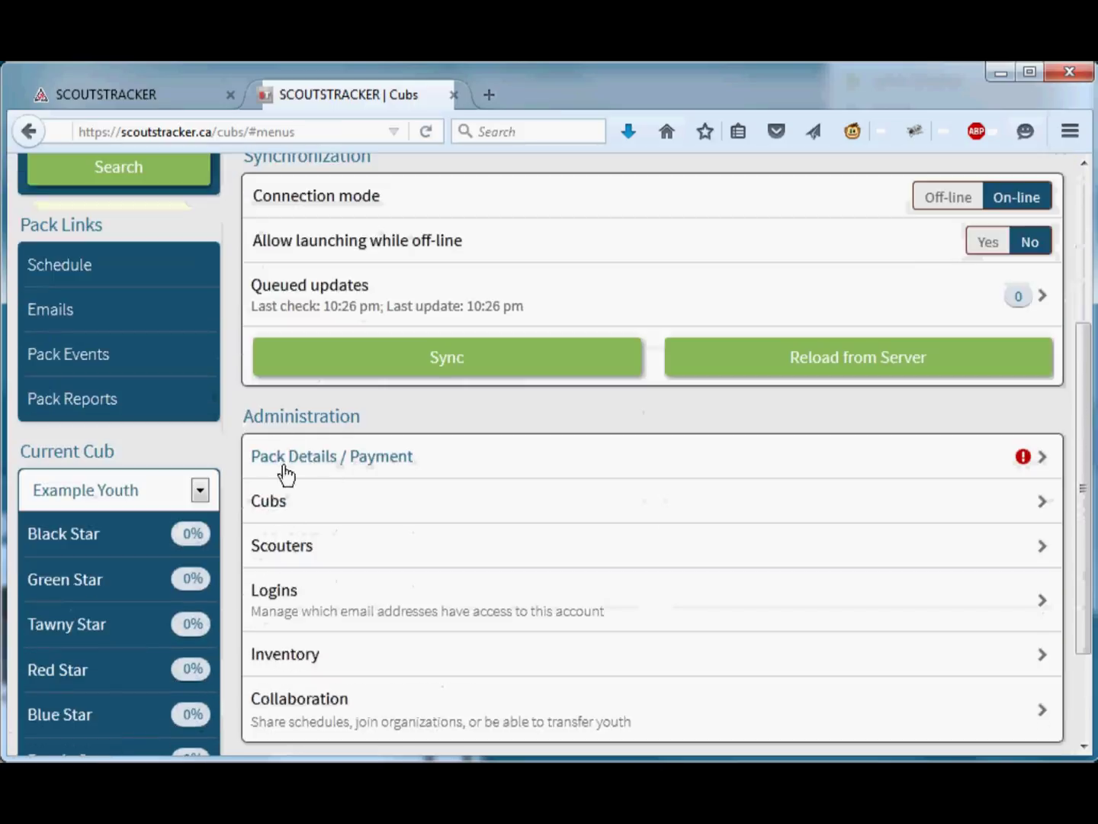
pyautogui.click(276, 506)
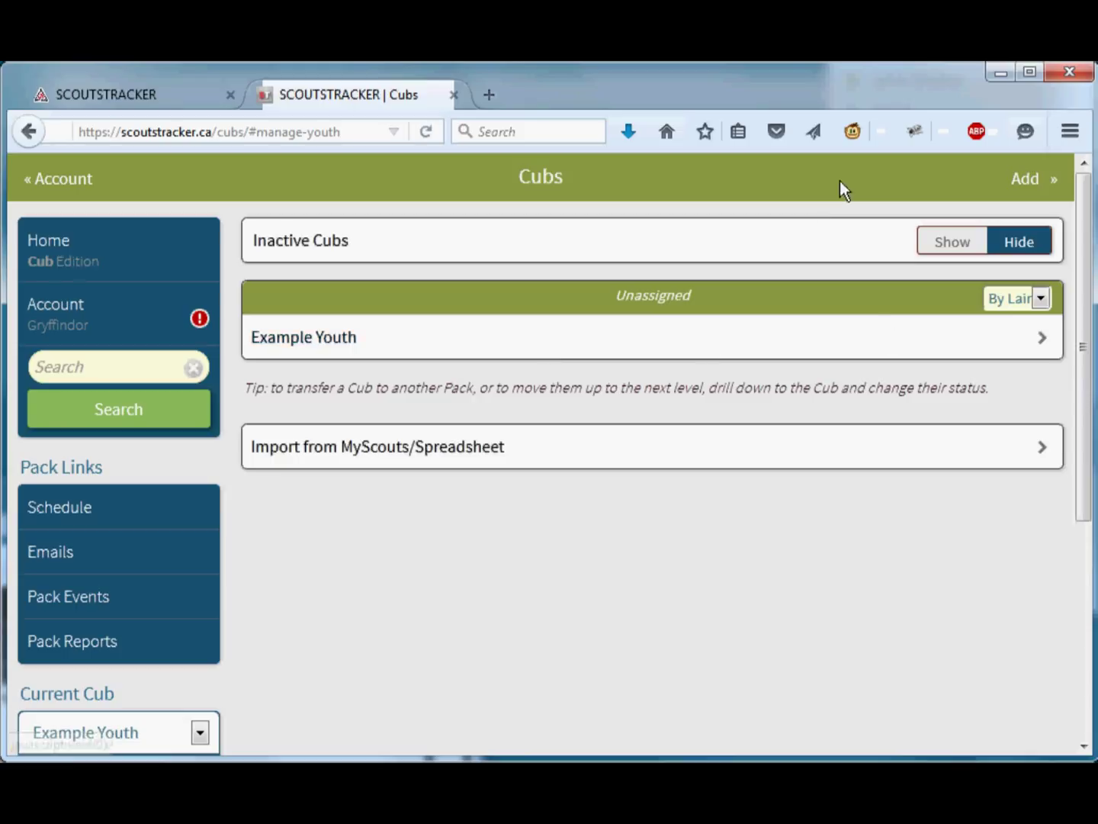
# Step: Start a new Cub record and enter the youth's first and last name
pyautogui.click(1027, 183)
pyautogui.click(321, 238)
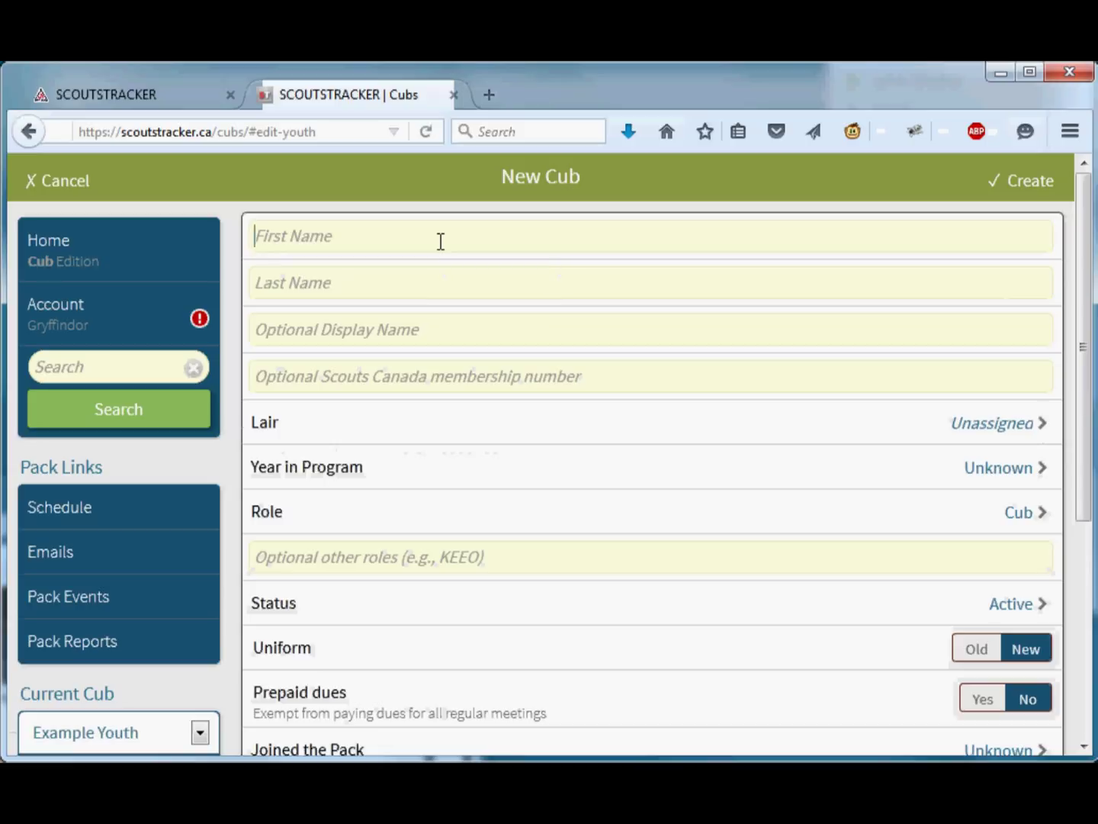
pyautogui.write('Harry')
pyautogui.press('Tab')
pyautogui.write('Potter')
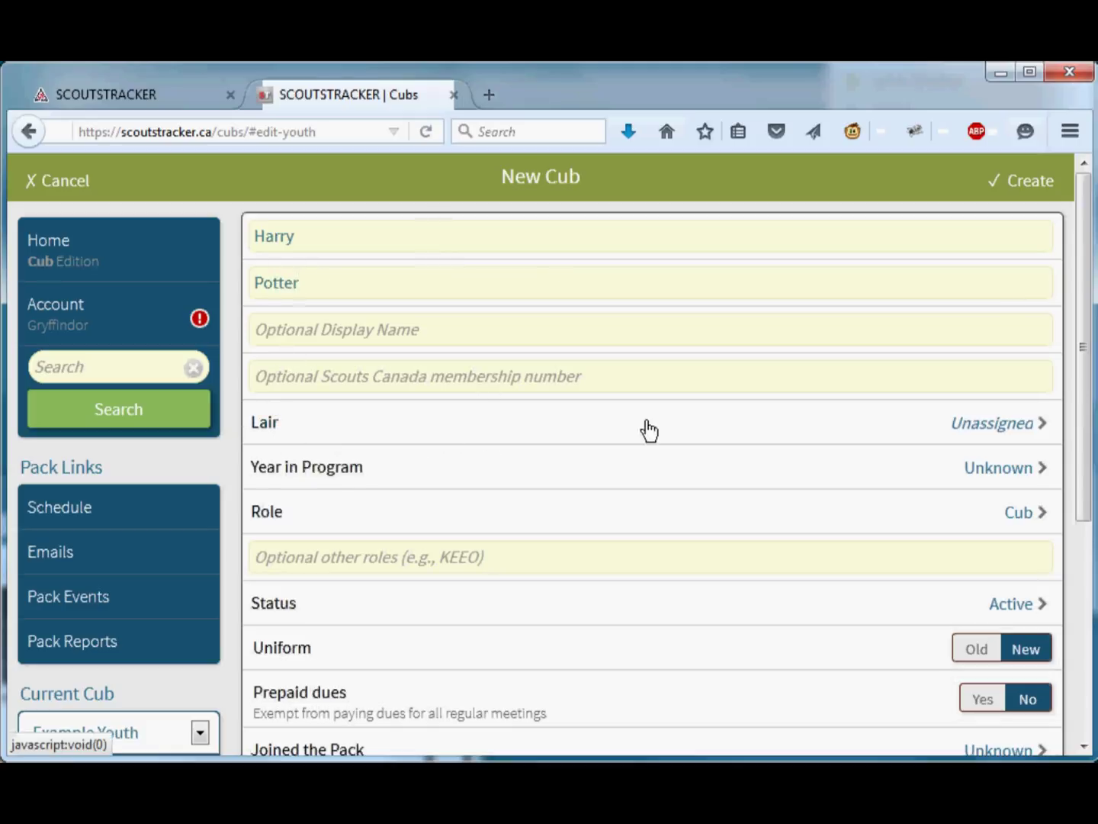
# Step: From the new Cub's lair setting, add a lair named Orange
pyautogui.click(986, 431)
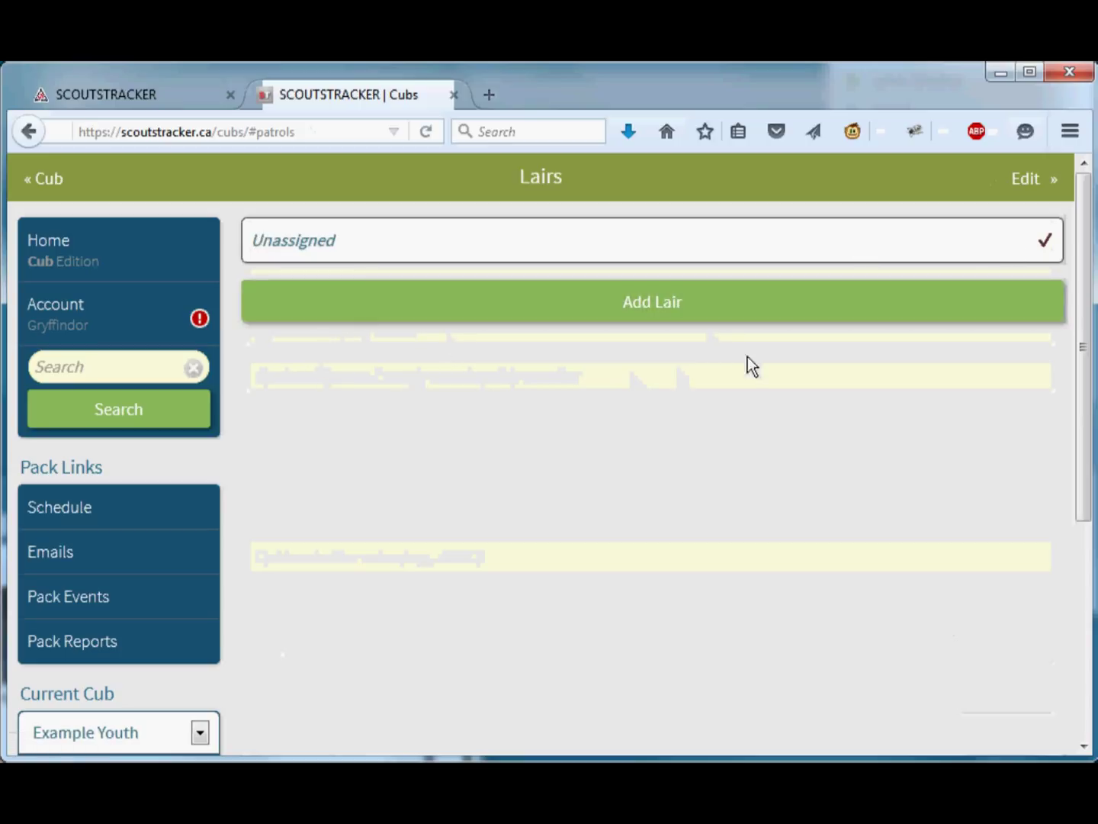
pyautogui.click(716, 316)
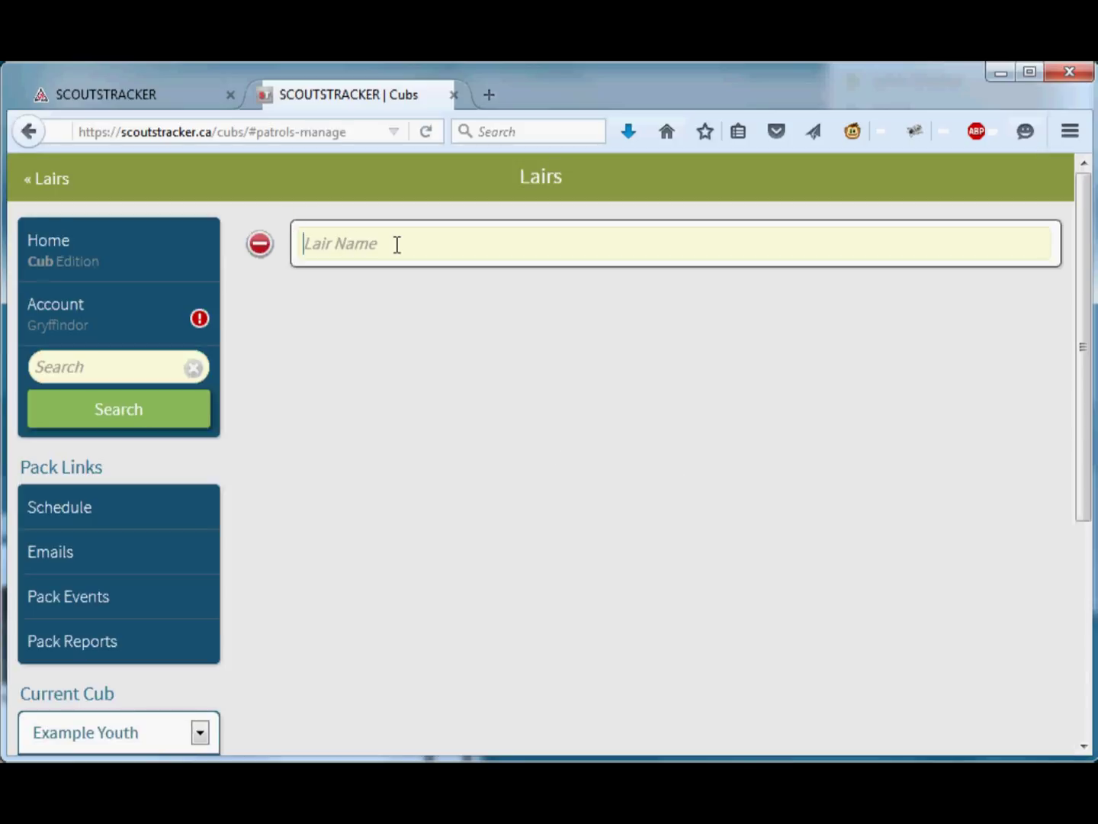
pyautogui.write('Orange')
pyautogui.click(44, 180)
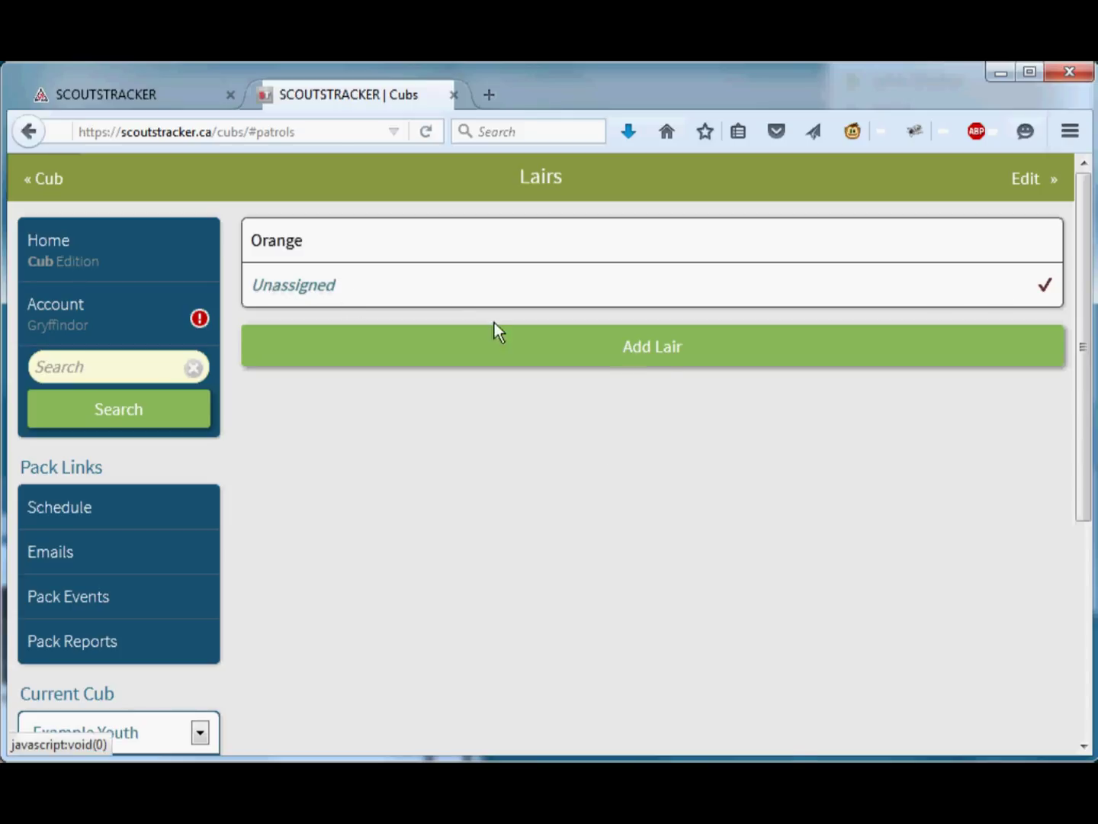
# Step: Add a second lair named Red and return to the list of lairs
pyautogui.click(664, 360)
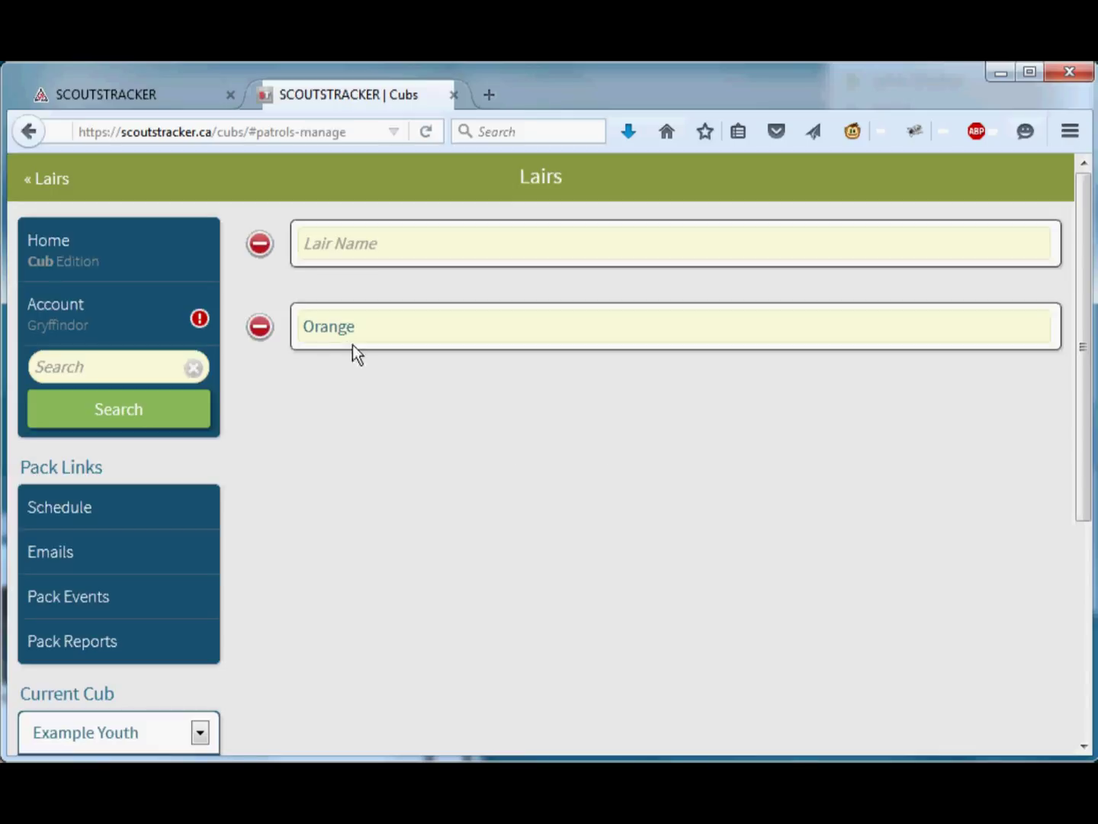
pyautogui.click(374, 244)
pyautogui.write('Red')
pyautogui.click(96, 174)
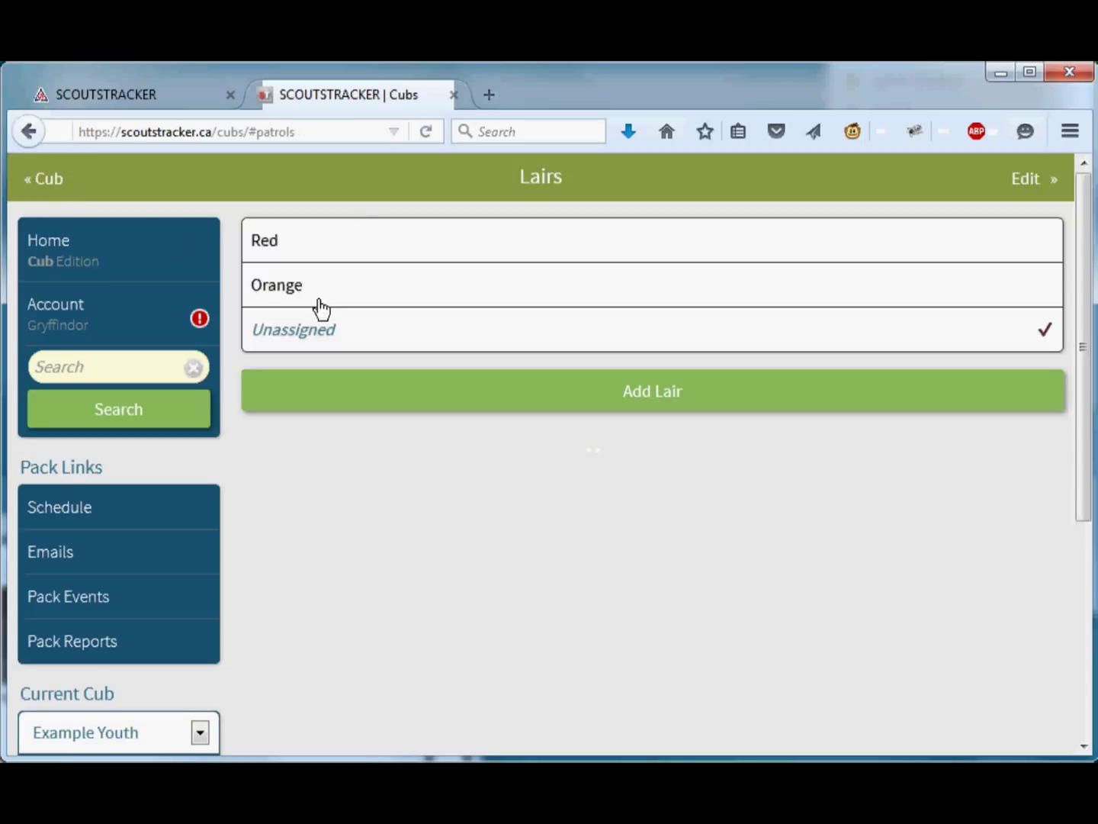
# Step: Assign the new Cub to the Orange lair and set the year in program to Runner
pyautogui.click(1047, 299)
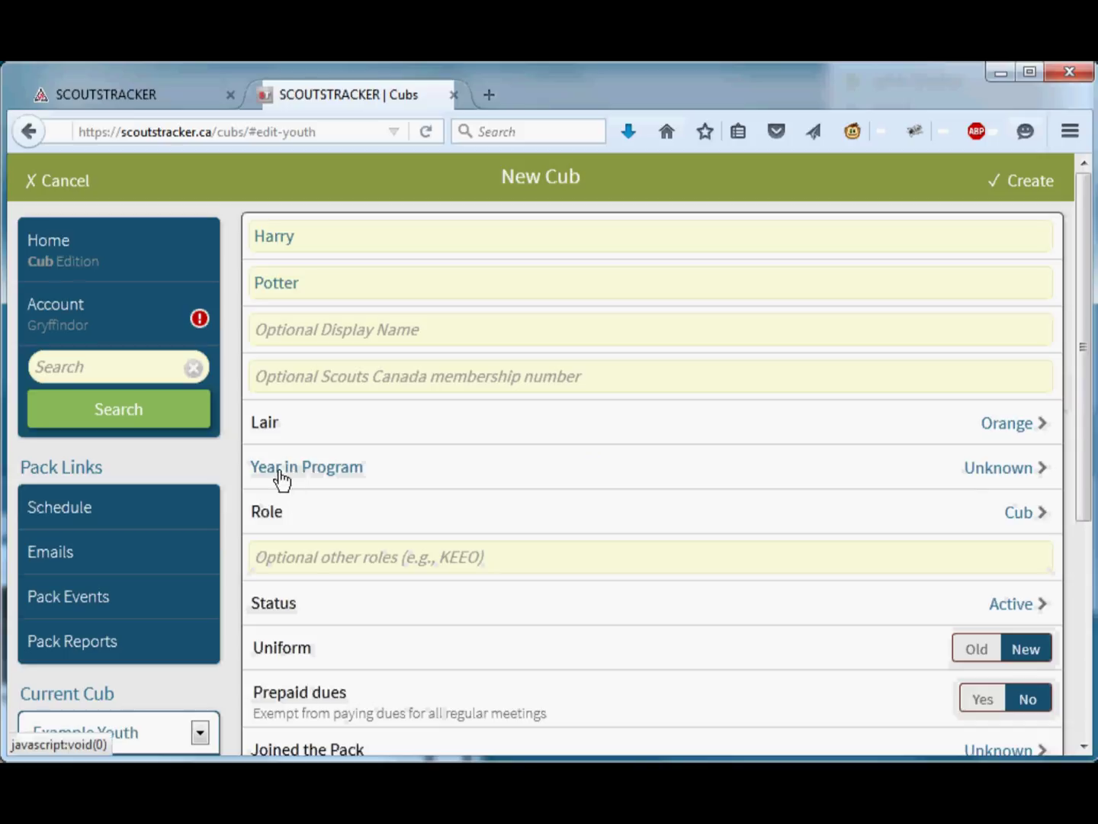
pyautogui.click(1008, 471)
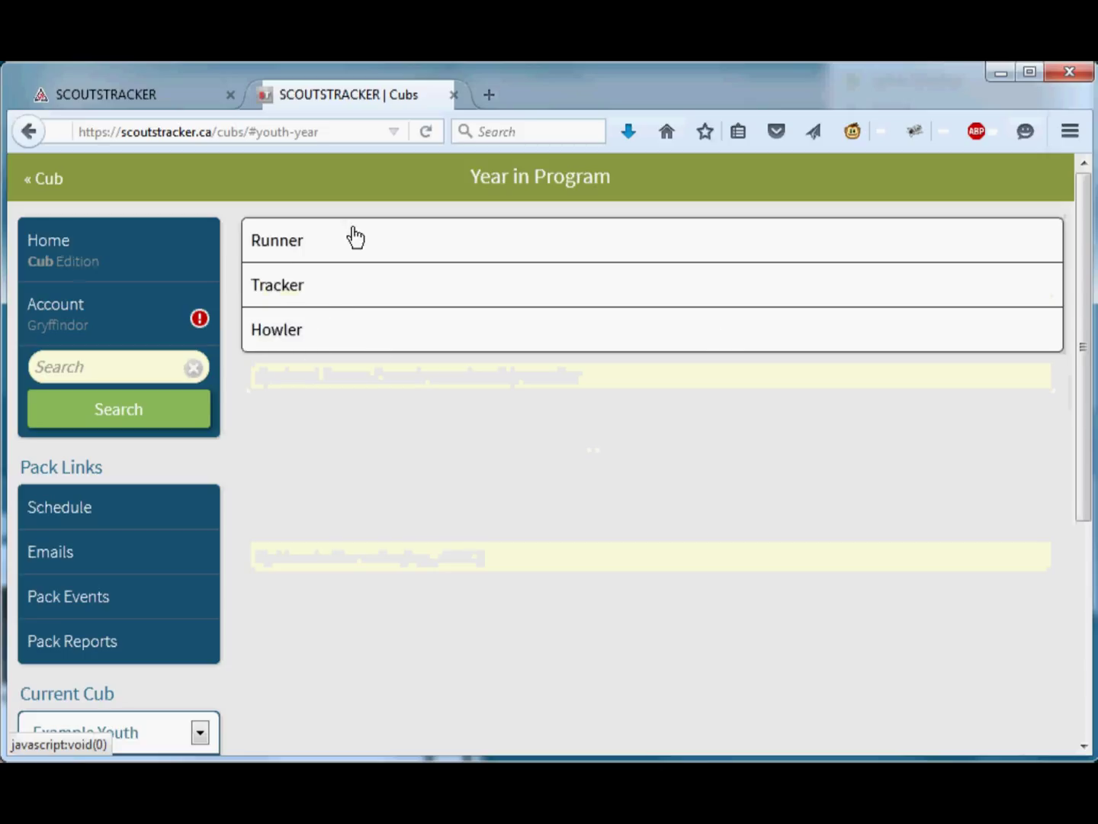
pyautogui.click(278, 245)
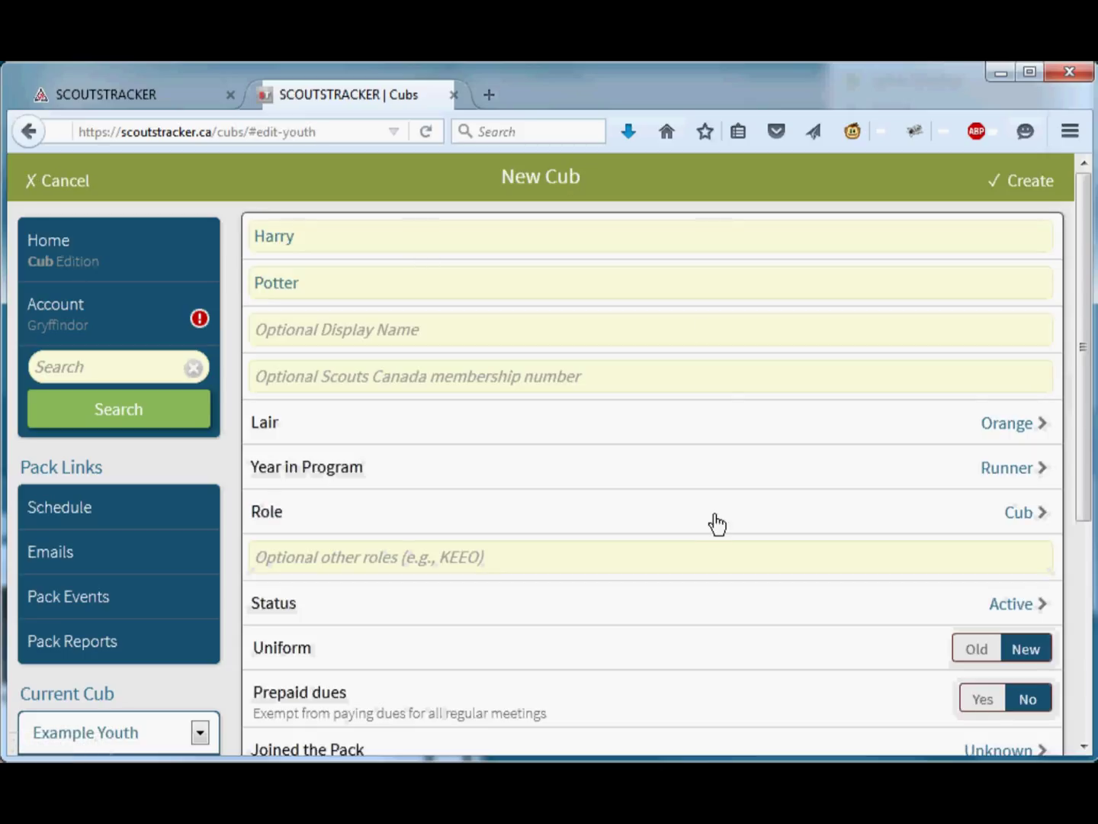
# Step: Mark the new Cub's Joined the Pack date as known and set it to September 7, 2015
pyautogui.scroll(-3, 698, 544)
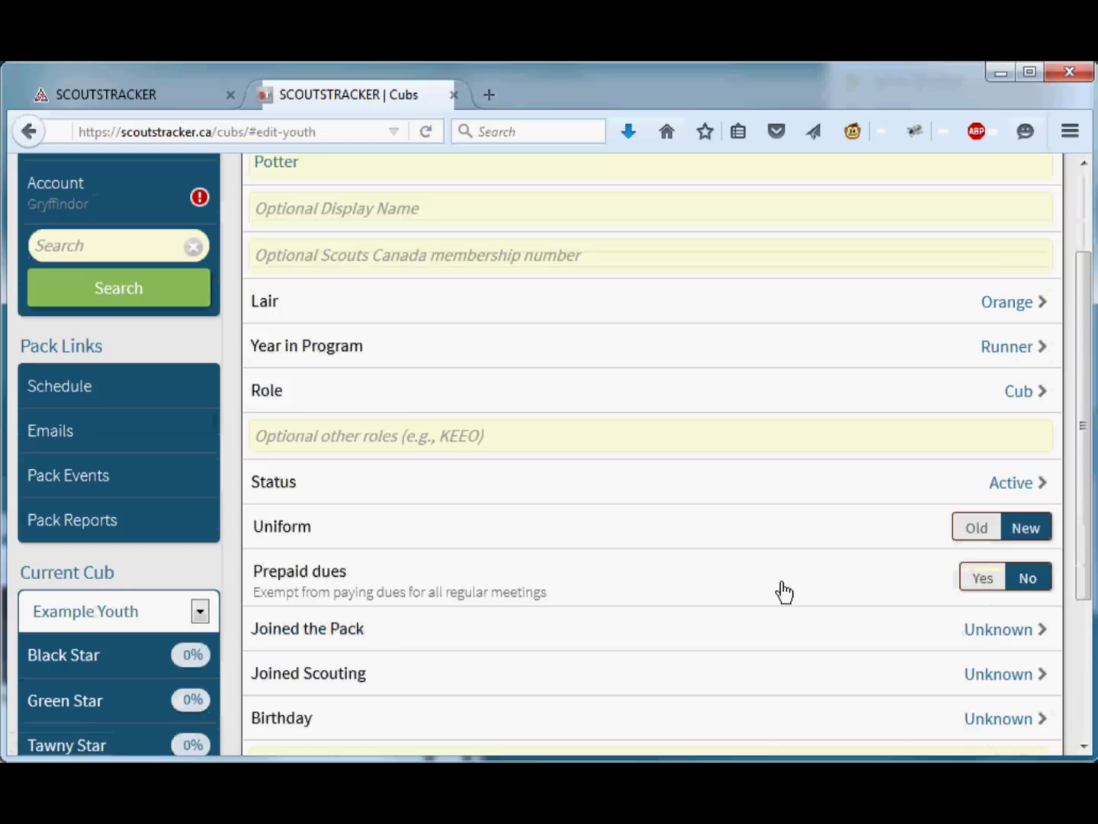
pyautogui.scroll(-2, 790, 591)
pyautogui.scroll(-3, 784, 592)
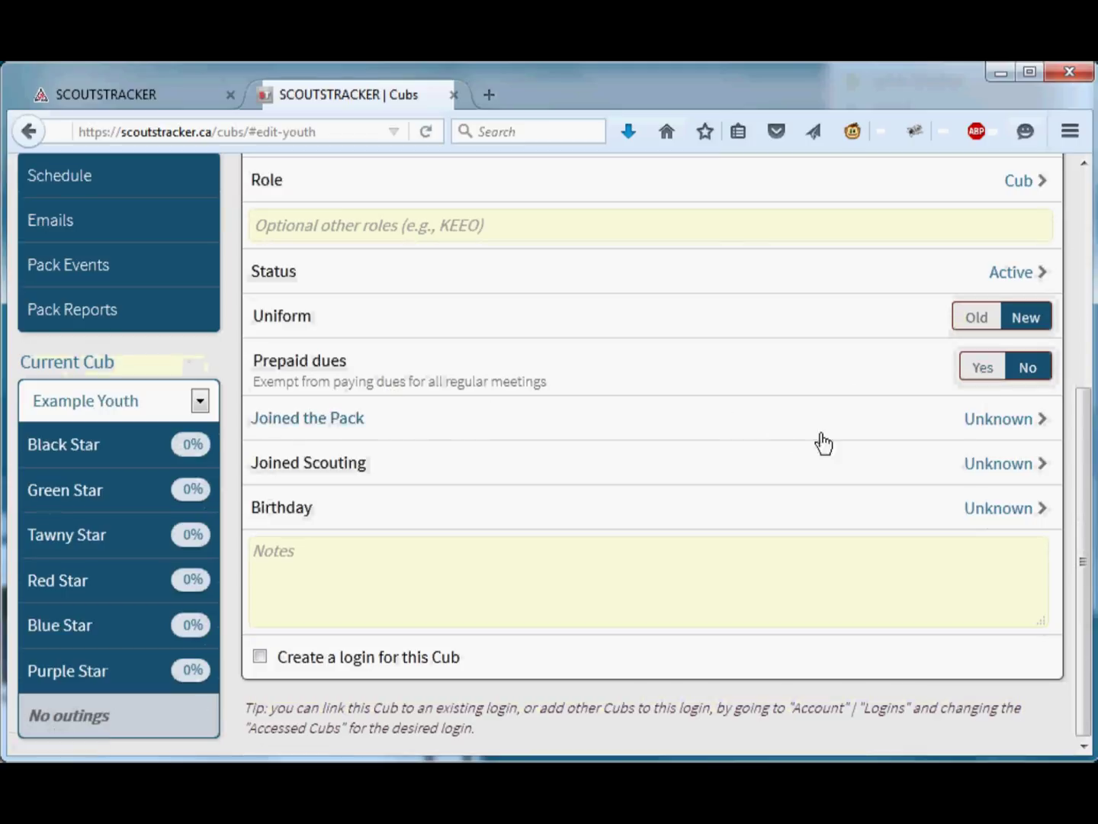
pyautogui.click(998, 421)
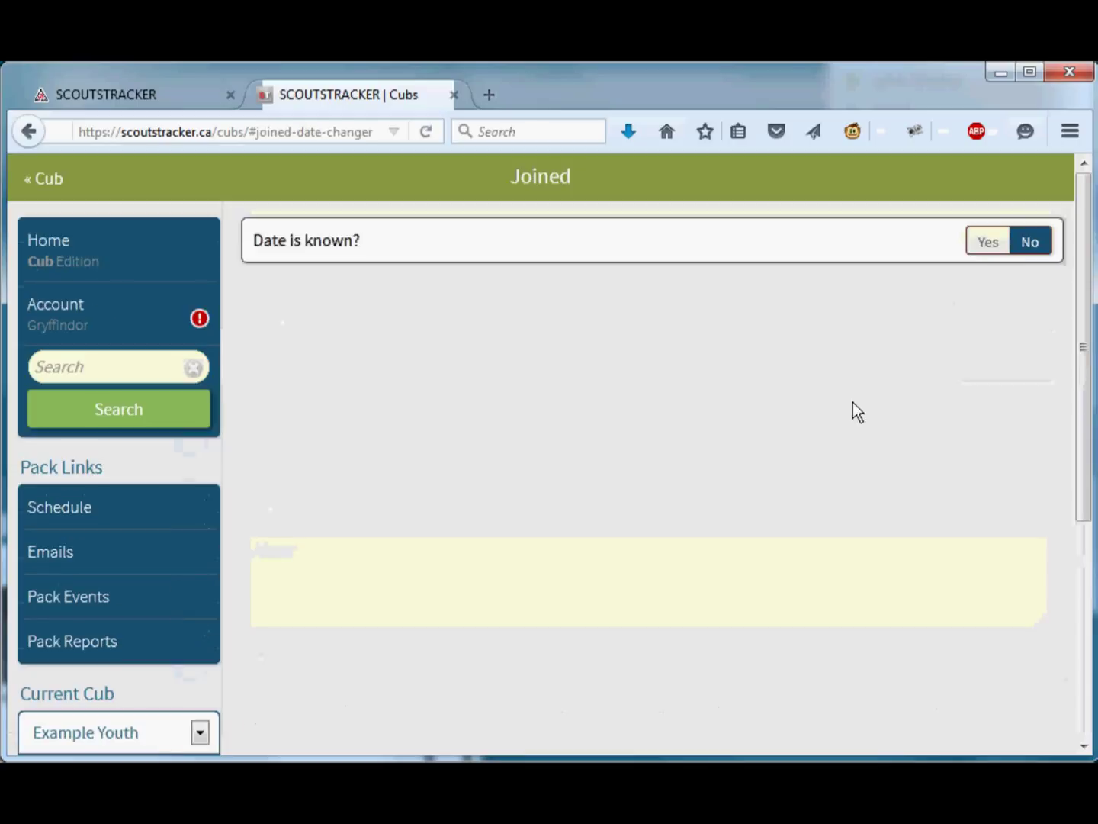
pyautogui.click(985, 245)
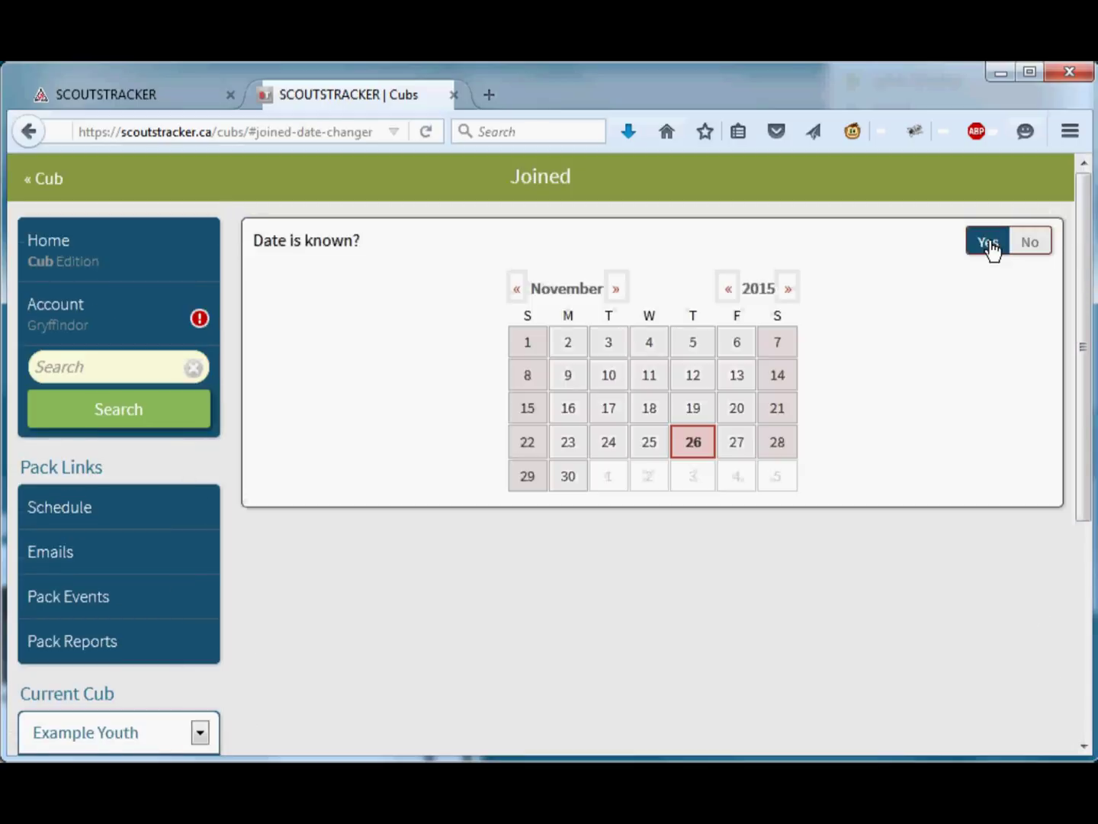
pyautogui.click(515, 294)
pyautogui.click(516, 294)
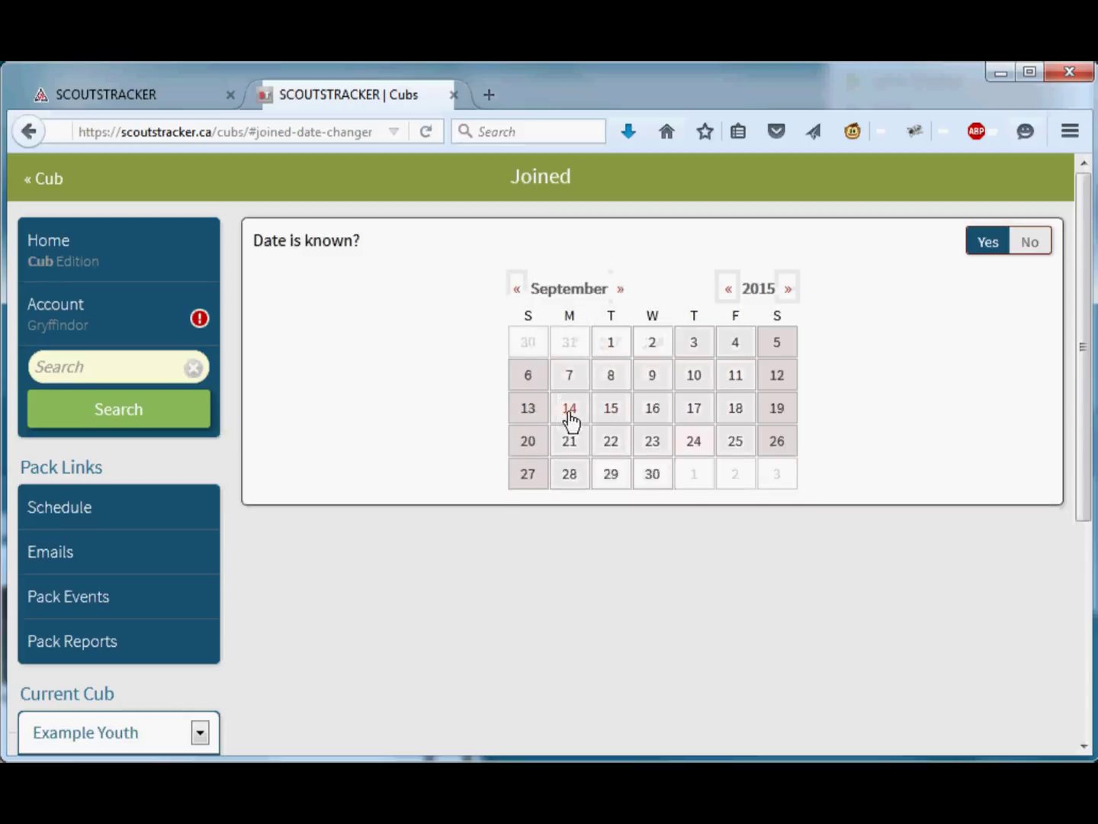
pyautogui.click(569, 375)
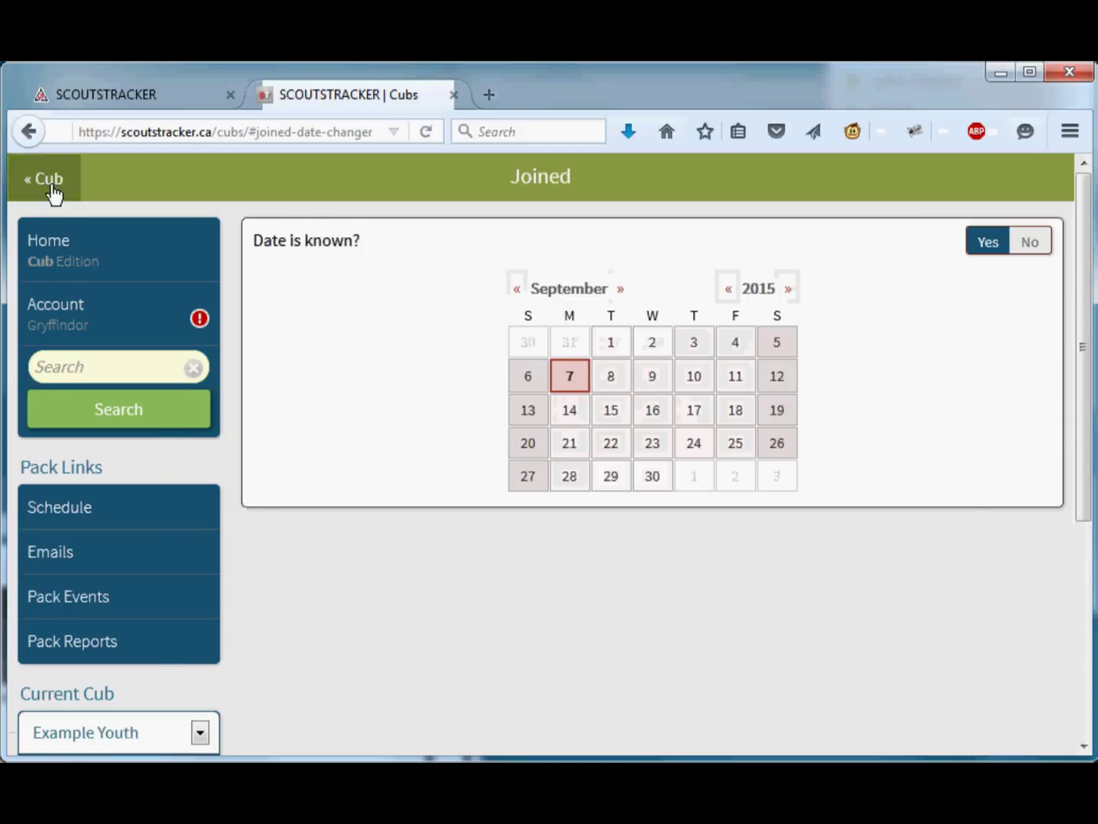
pyautogui.click(47, 182)
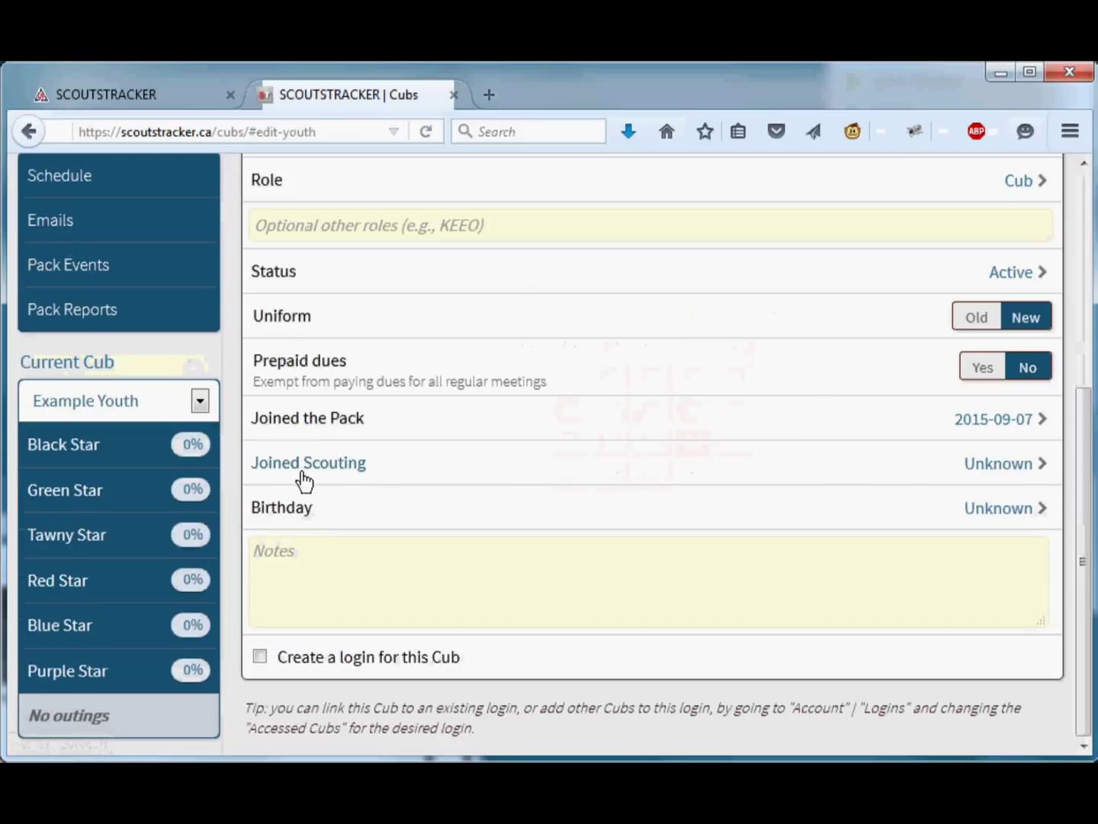
# Step: Mark the new Cub's Joined Scouting date as known and set it to September 3, 2012
pyautogui.click(986, 465)
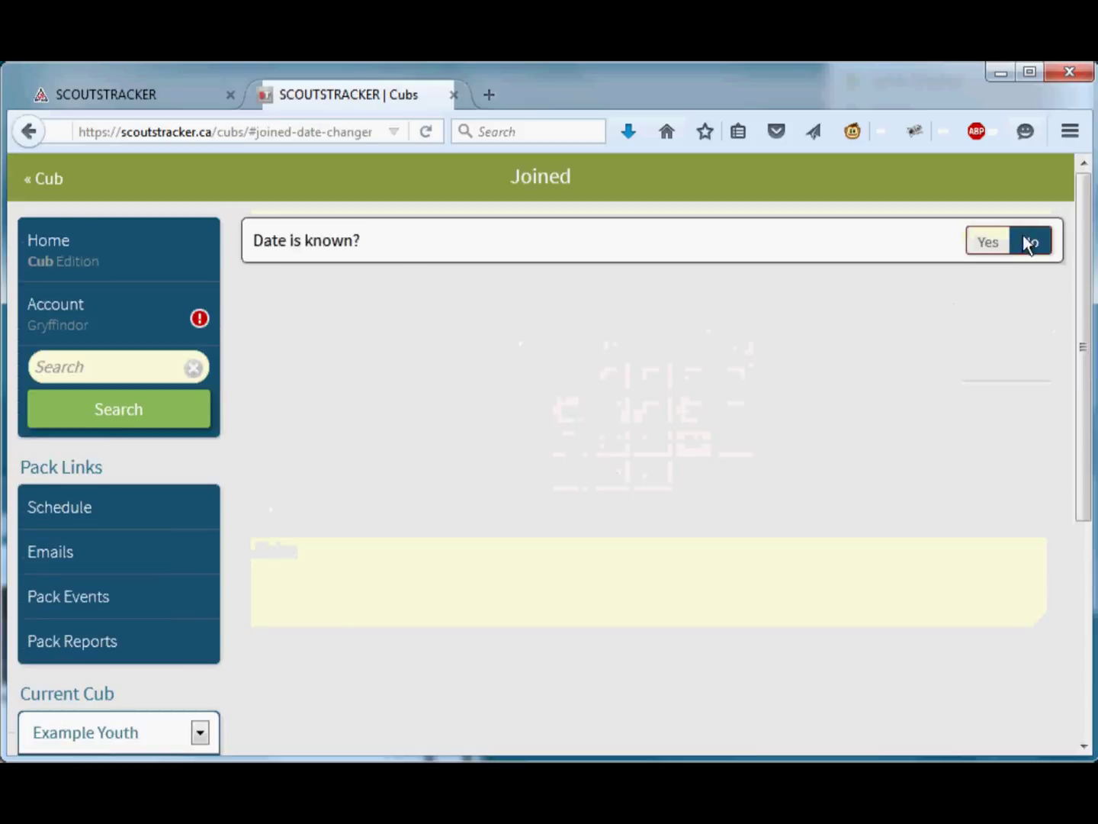
pyautogui.click(979, 246)
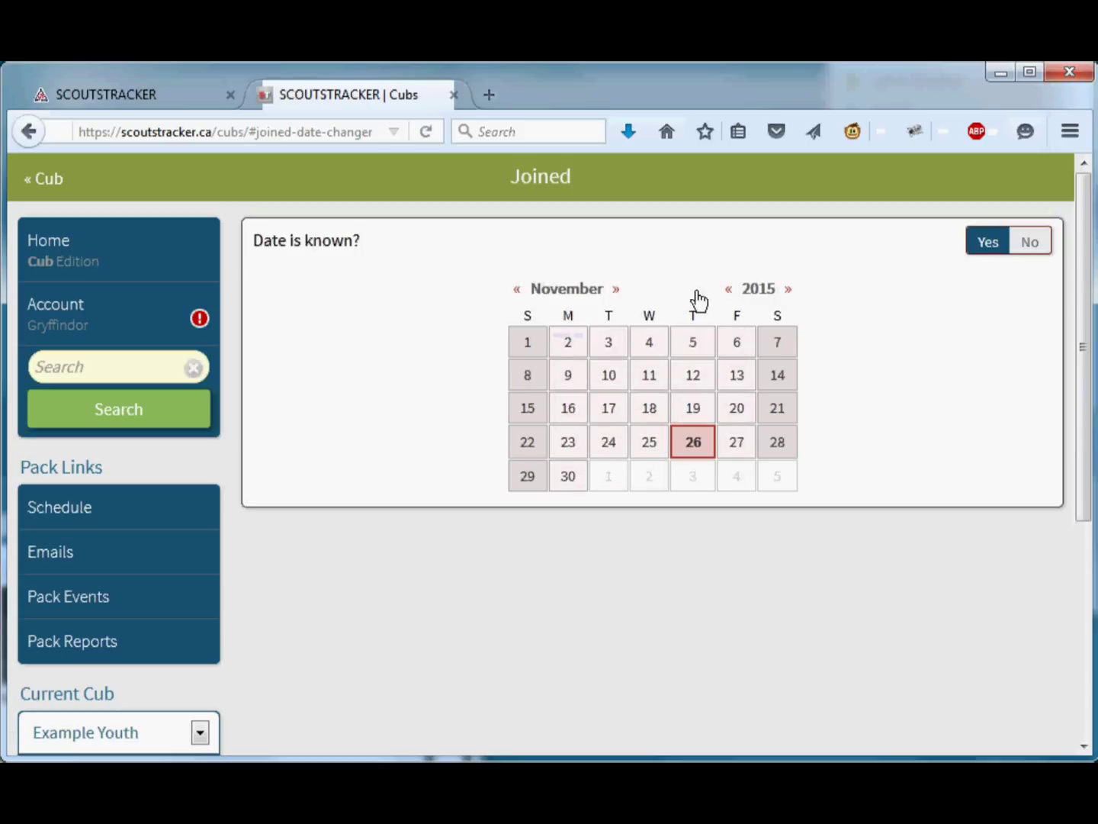
pyautogui.tripleClick(728, 291)
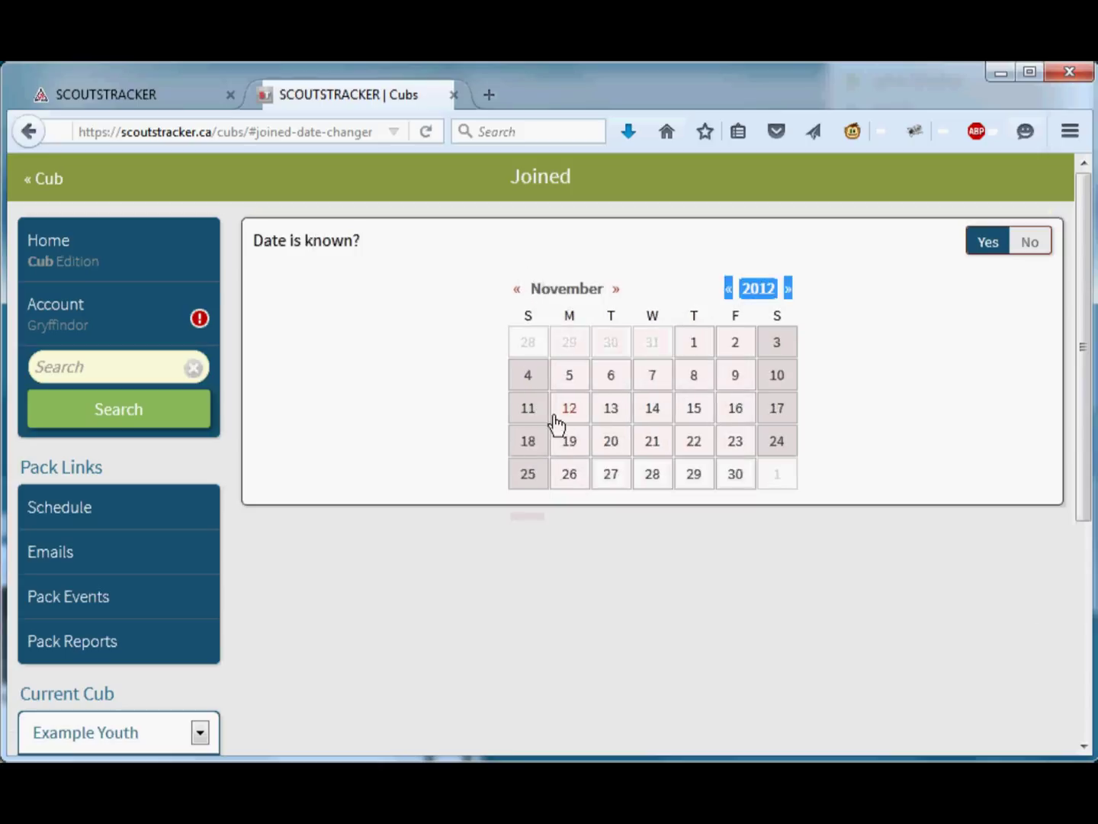
pyautogui.click(571, 379)
pyautogui.click(517, 291)
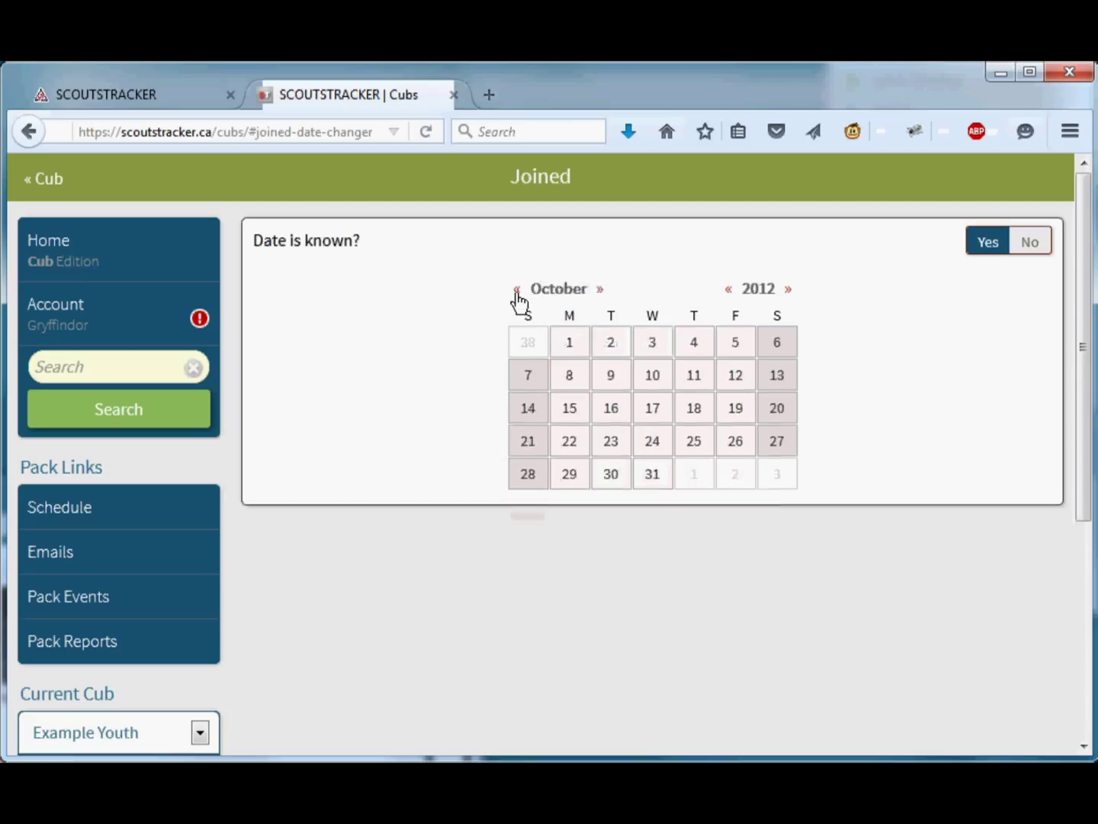
pyautogui.click(516, 290)
pyautogui.click(566, 378)
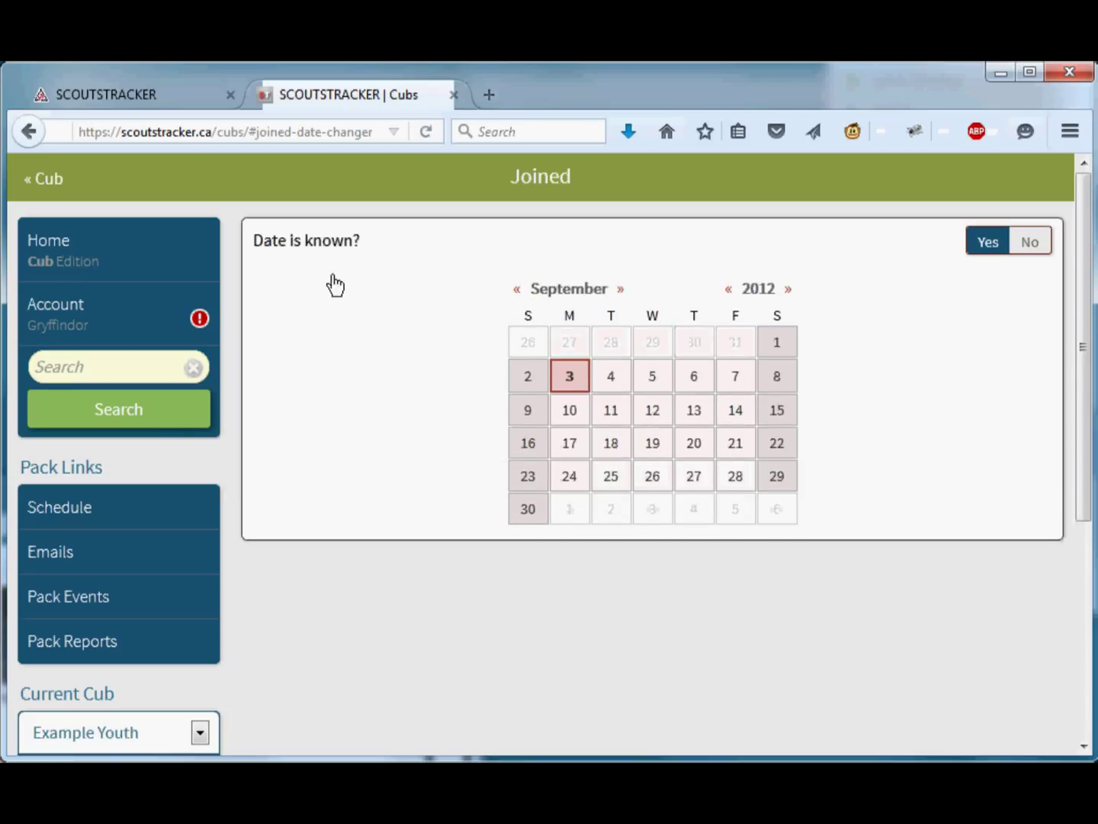
pyautogui.click(48, 183)
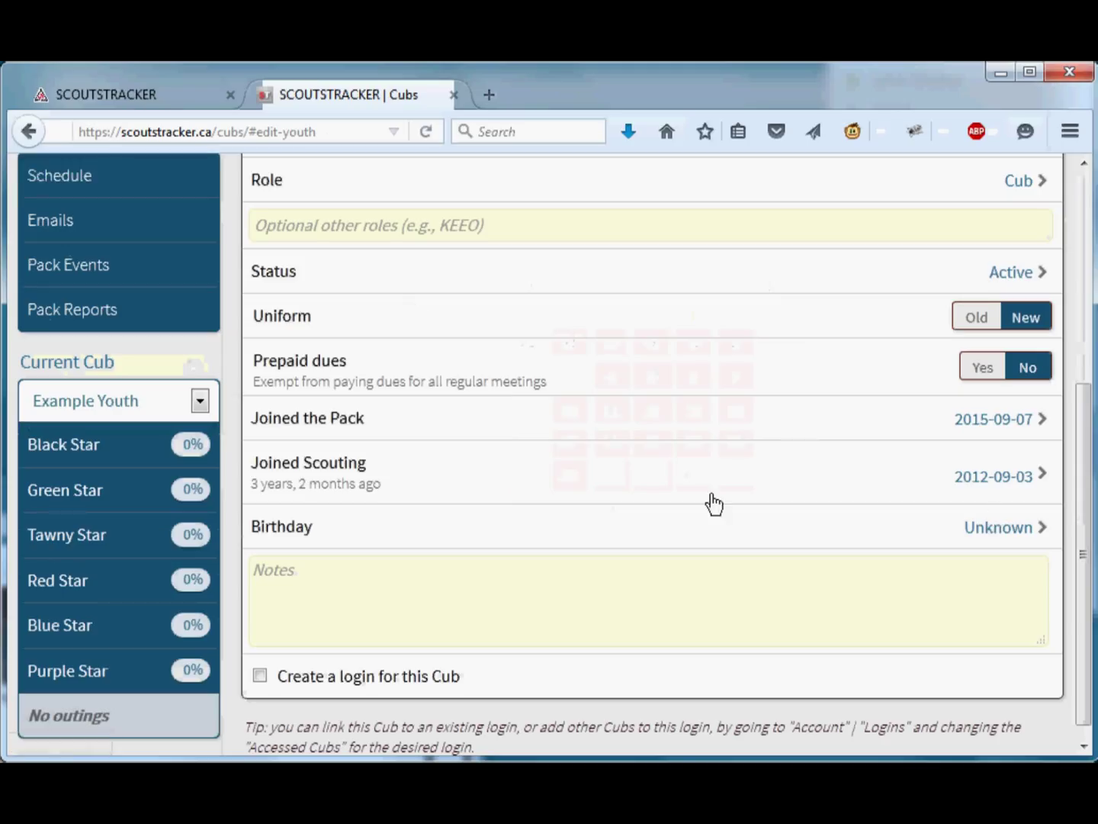
# Step: Review the new Cub's details, create the record and dismiss the notice
pyautogui.scroll(-1, 385, 568)
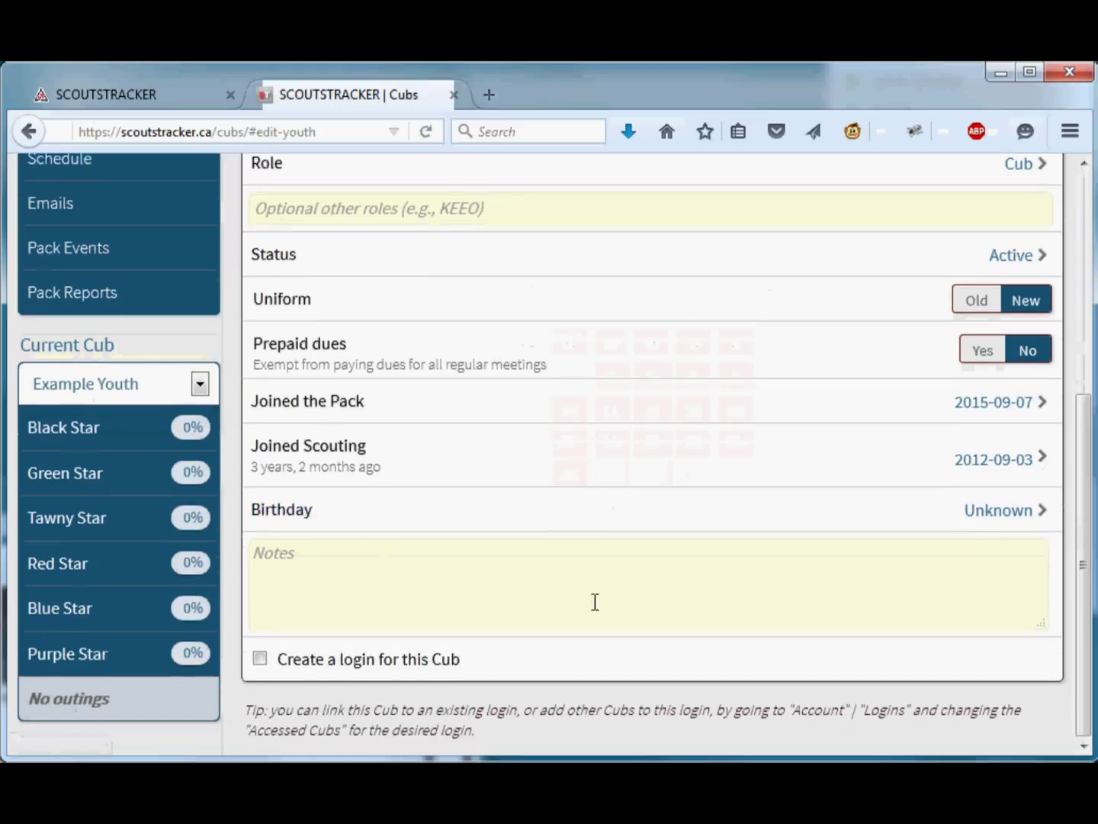
pyautogui.scroll(5, 594, 601)
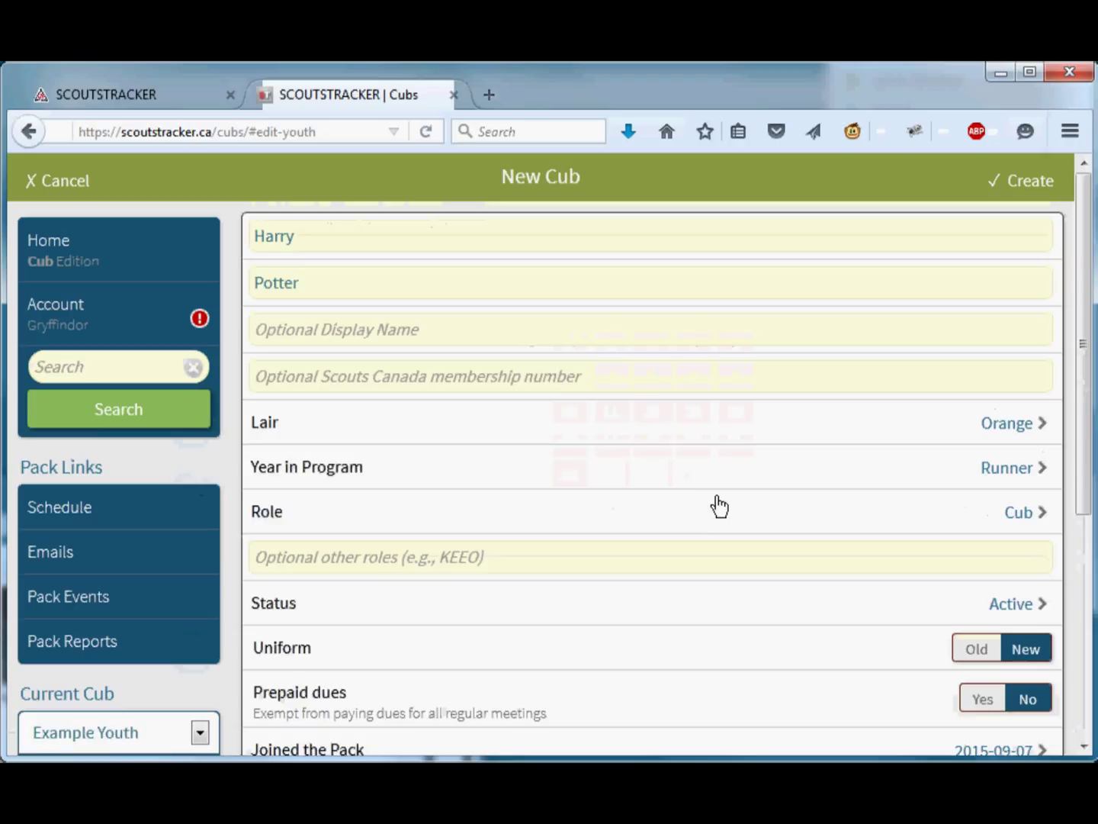
pyautogui.click(1033, 190)
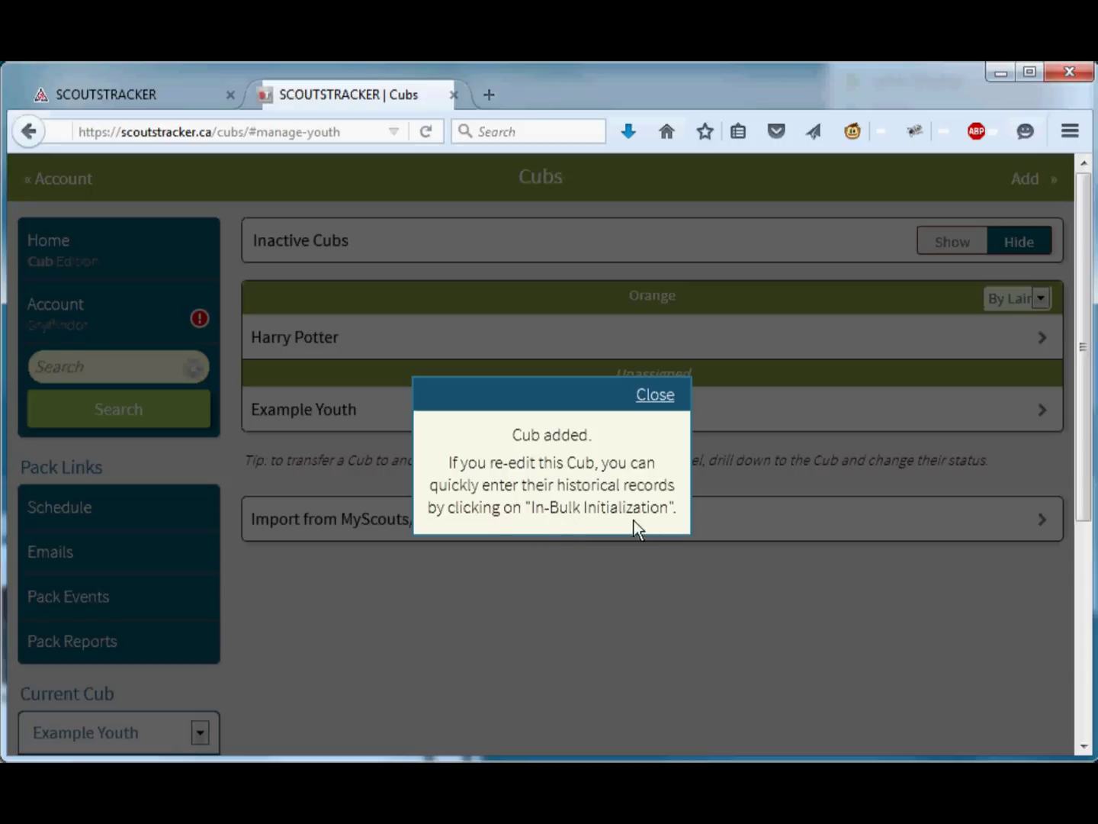
pyautogui.click(656, 394)
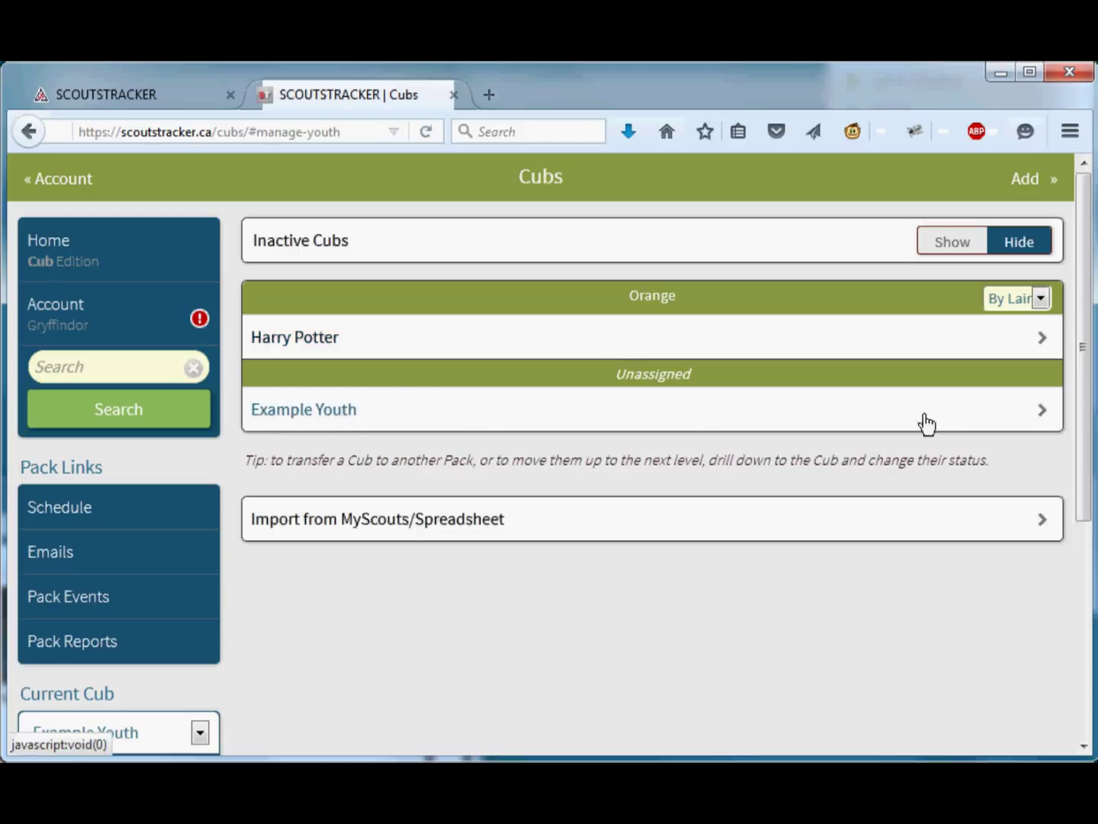
# Step: Permanently delete the Example Youth Cub, acknowledging the deletion warning
pyautogui.click(1040, 415)
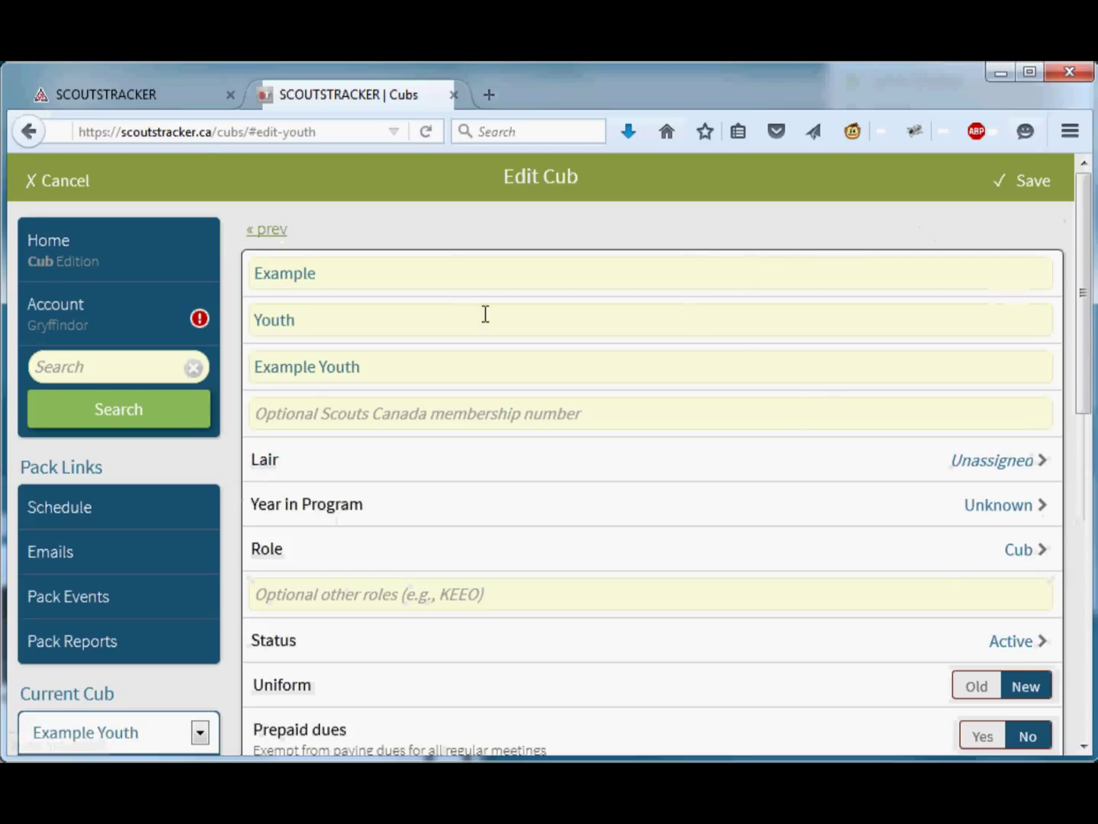
pyautogui.scroll(-15, 486, 317)
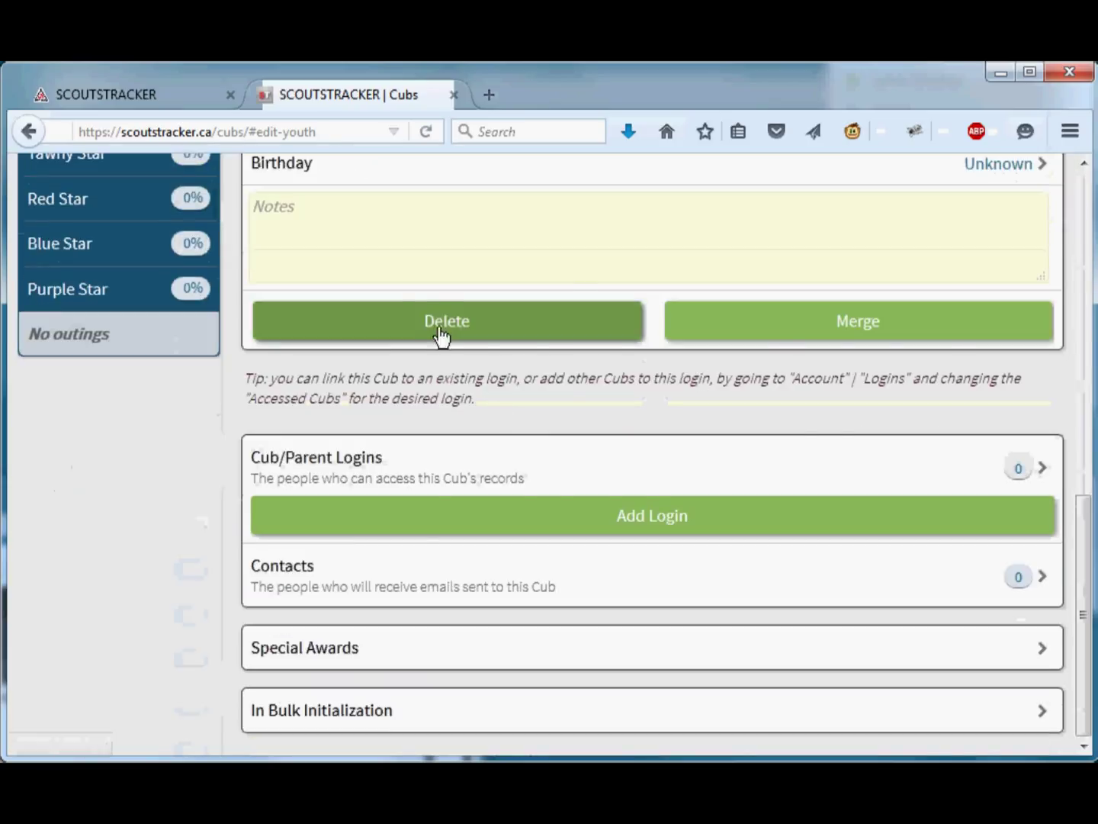
pyautogui.click(440, 334)
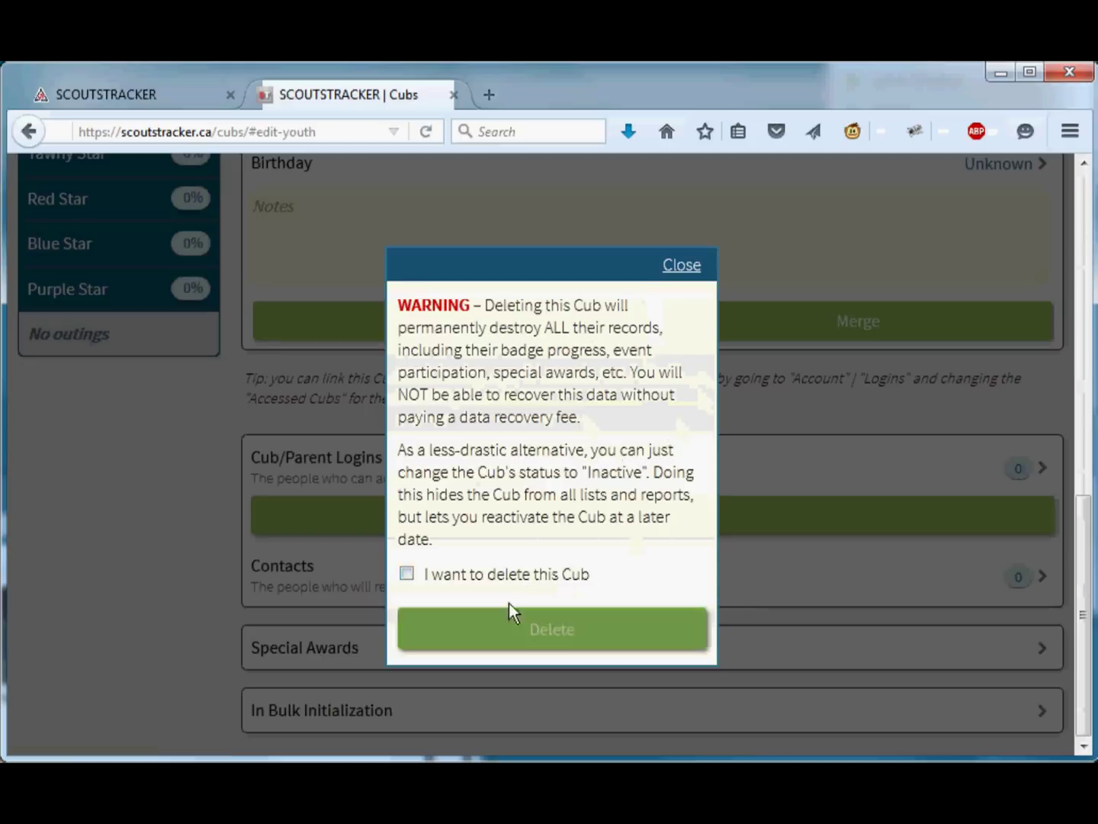
pyautogui.click(416, 574)
pyautogui.click(556, 632)
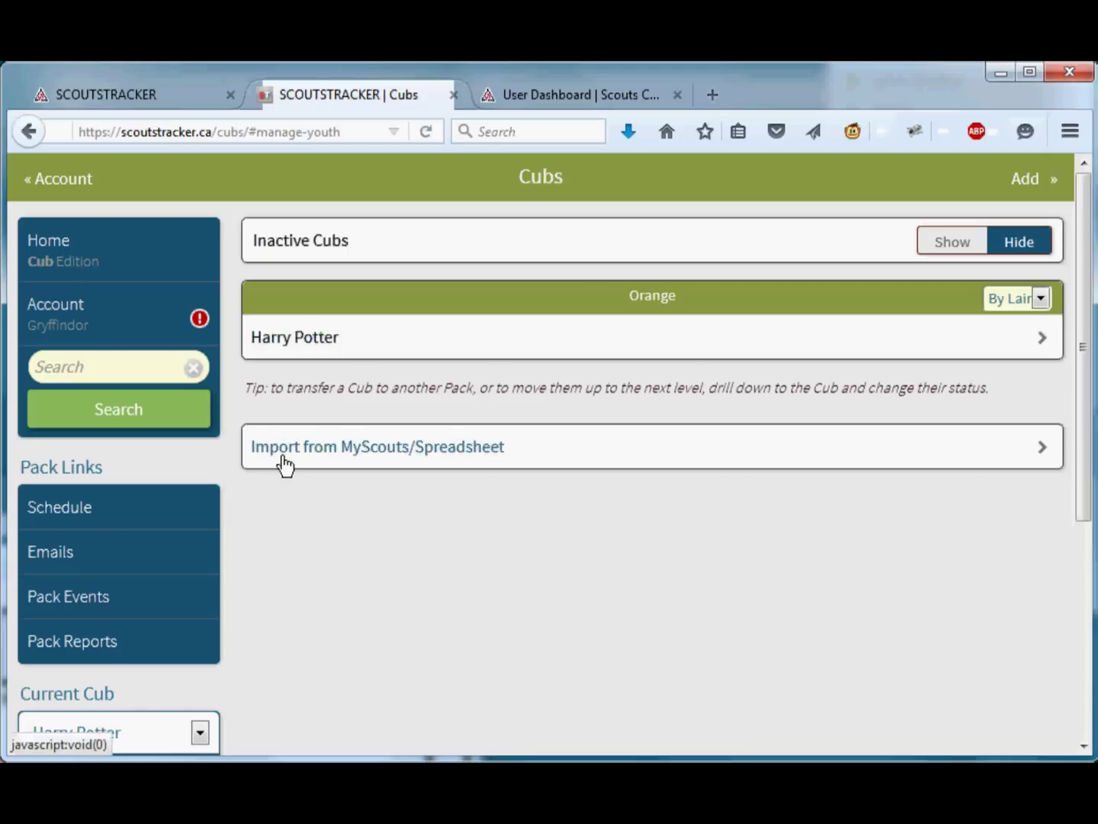
# Step: Open the MyScouts/Spreadsheet import page, and on the MyScouts site open the Membership Listings report
pyautogui.click(378, 459)
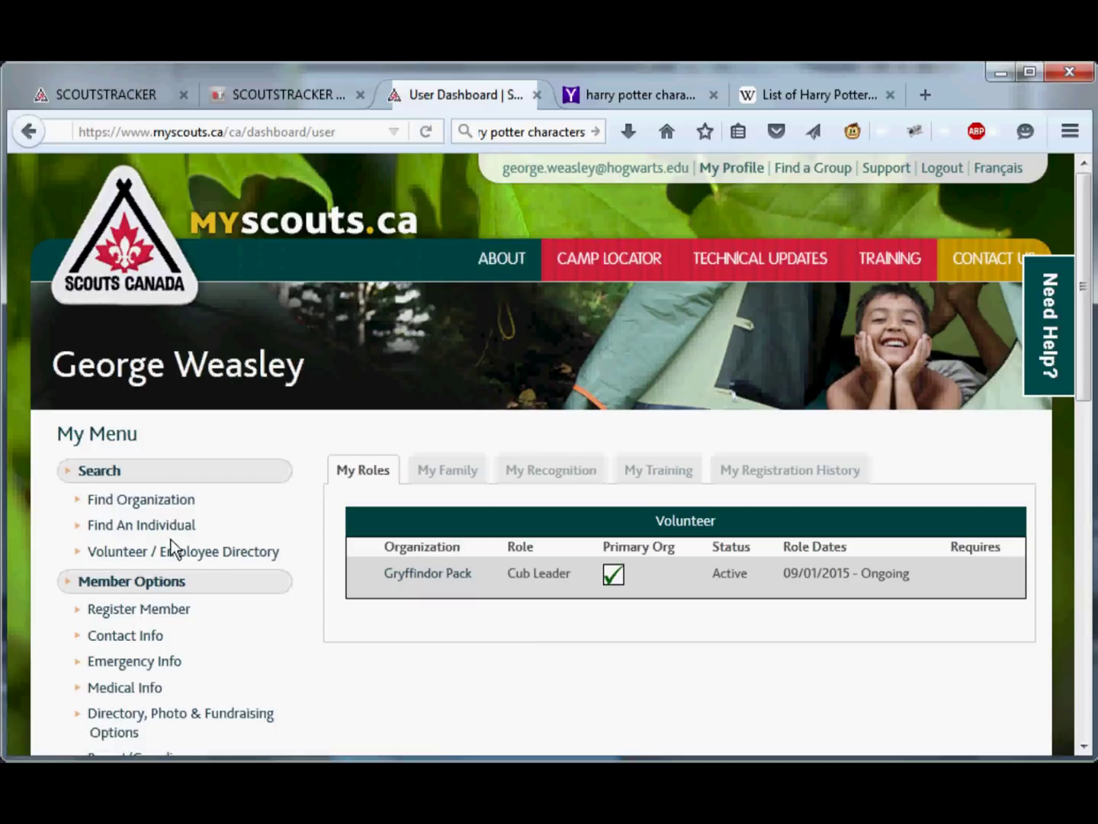
pyautogui.scroll(-3, 168, 546)
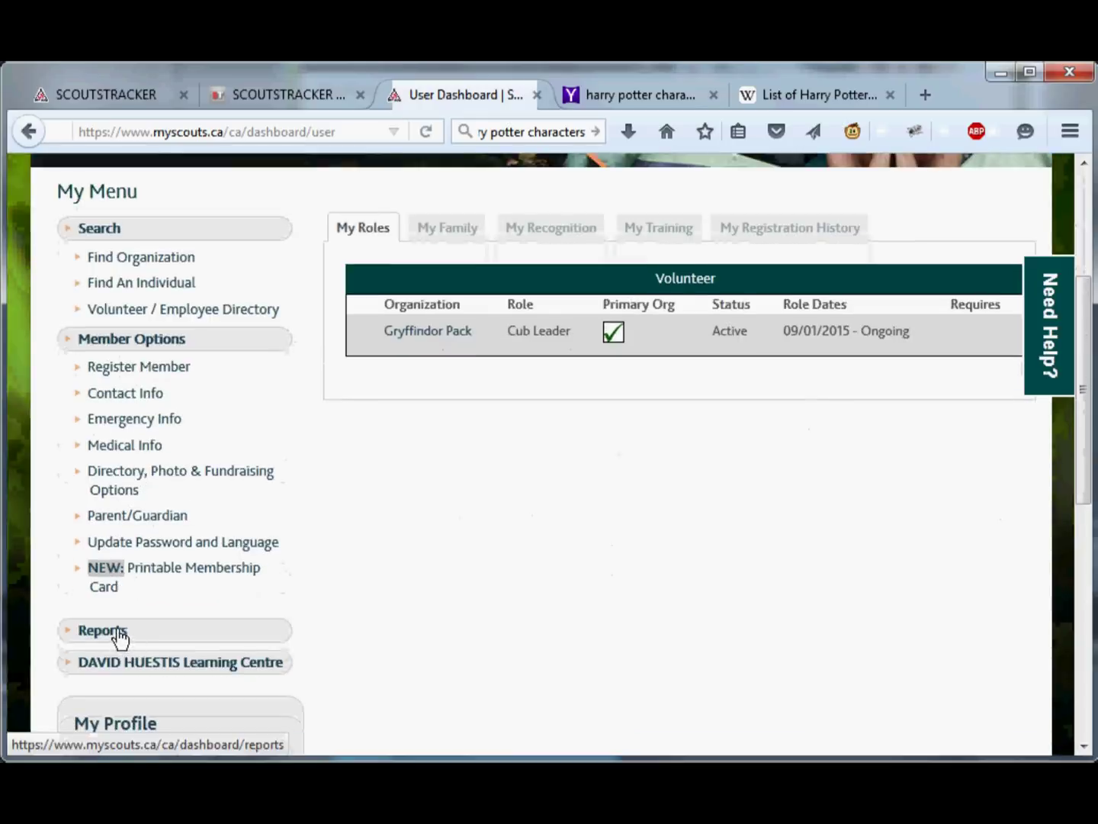
pyautogui.click(120, 634)
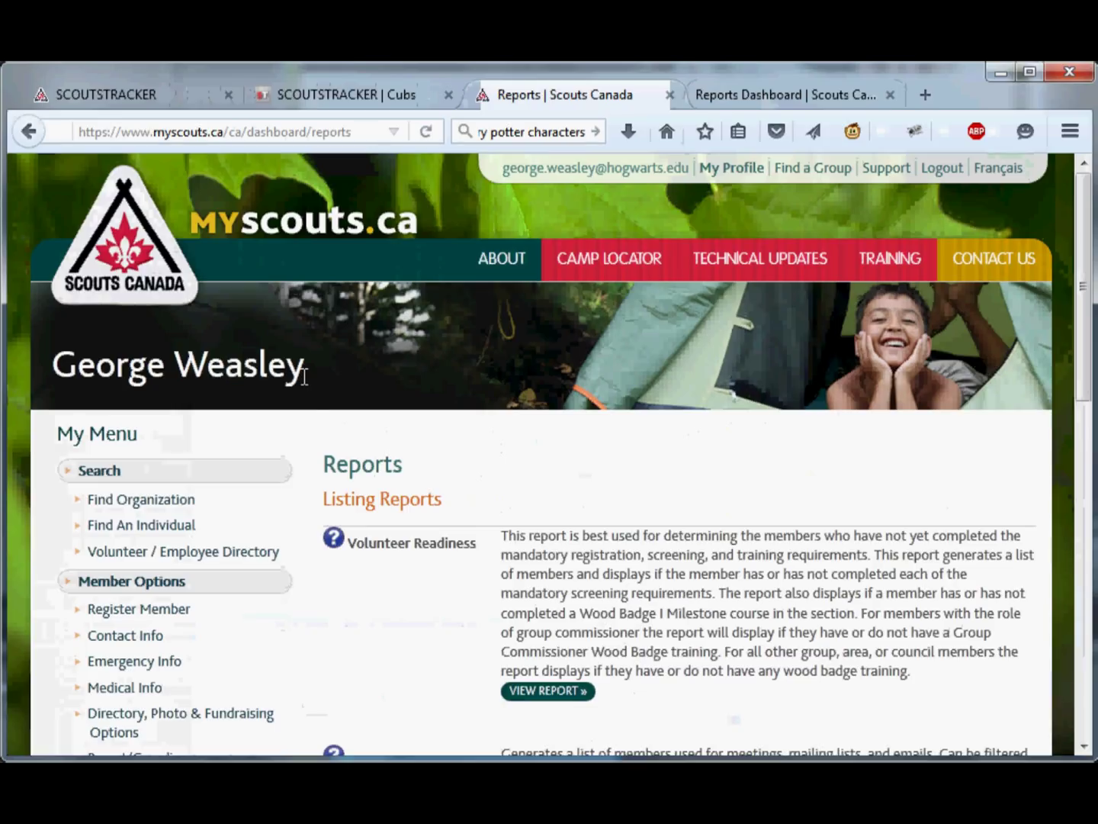
pyautogui.scroll(-3, 304, 446)
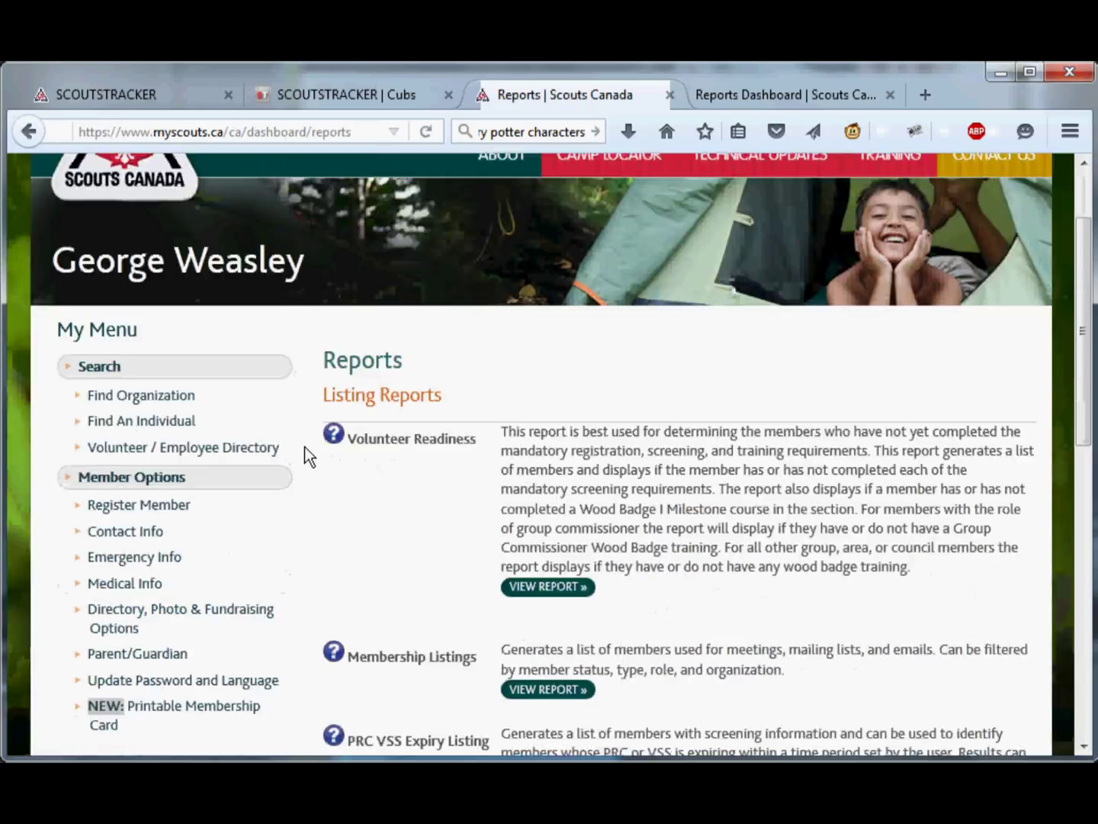
pyautogui.scroll(-4, 305, 446)
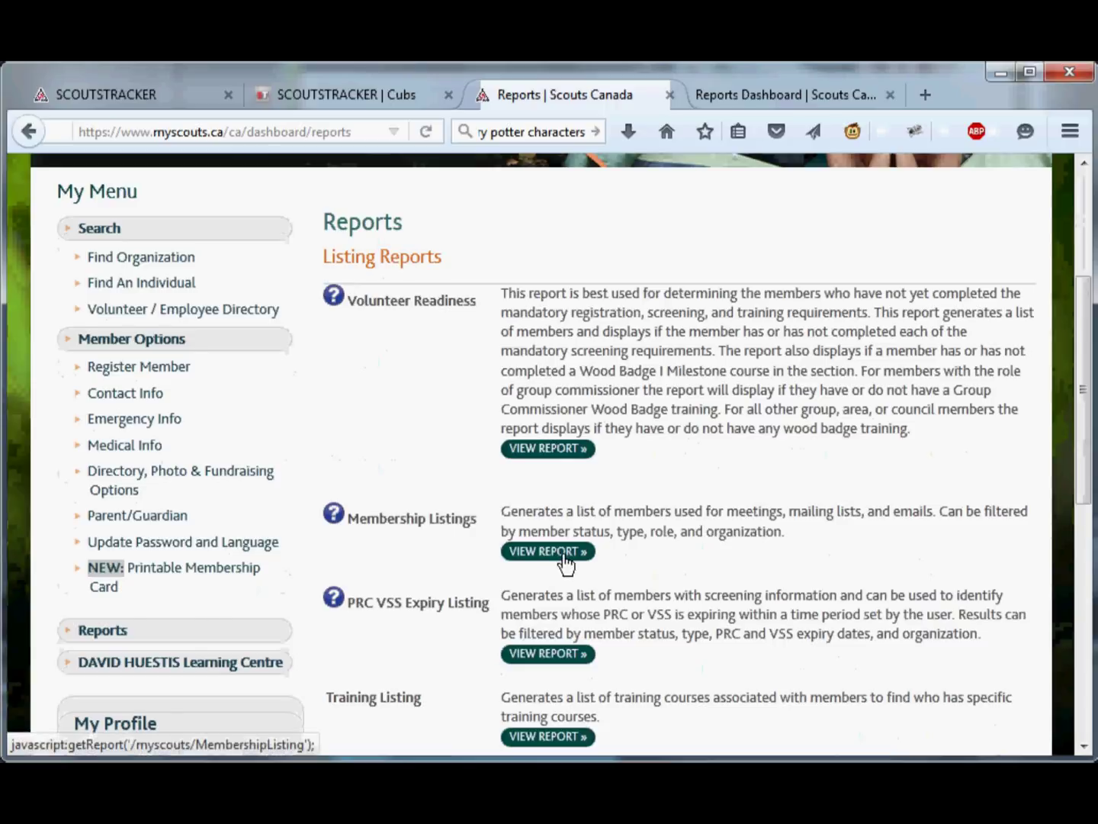
pyautogui.click(564, 556)
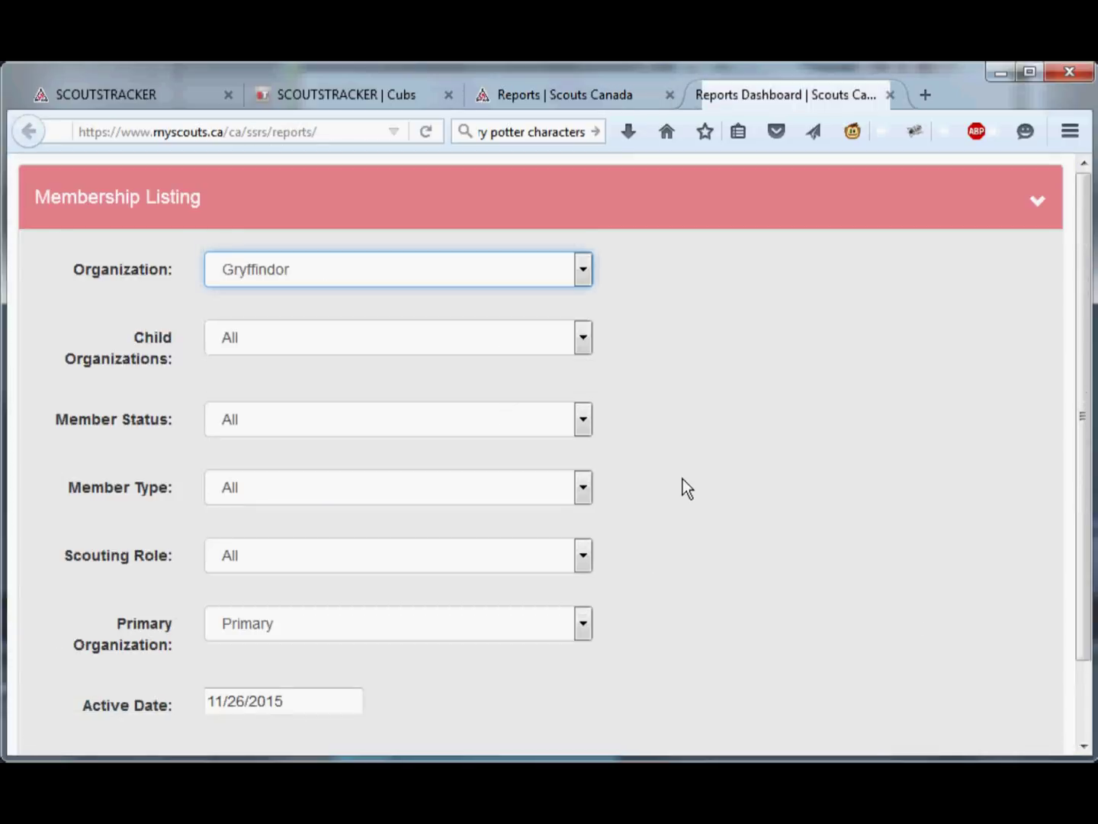
# Step: Set the Membership Listing report's output format to EXCEL and its file name to myscouts.xls
pyautogui.scroll(-2, 682, 479)
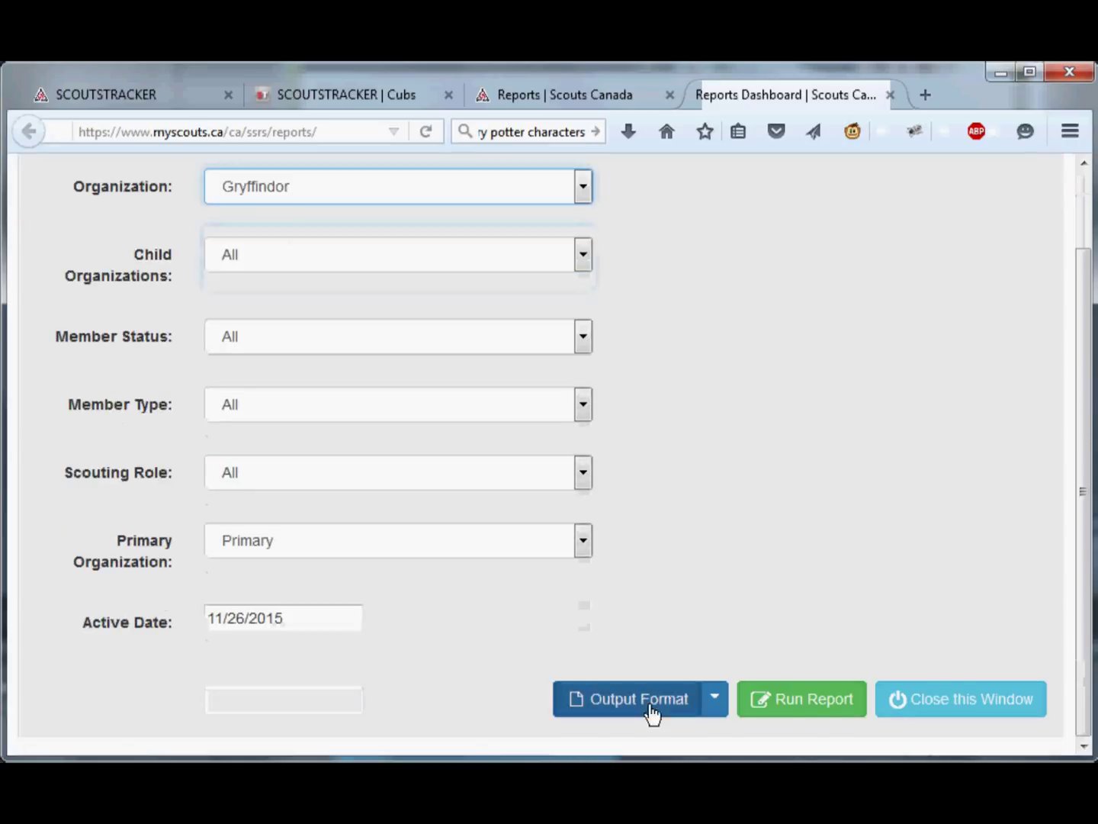
pyautogui.click(715, 701)
pyautogui.scroll(-2, 687, 706)
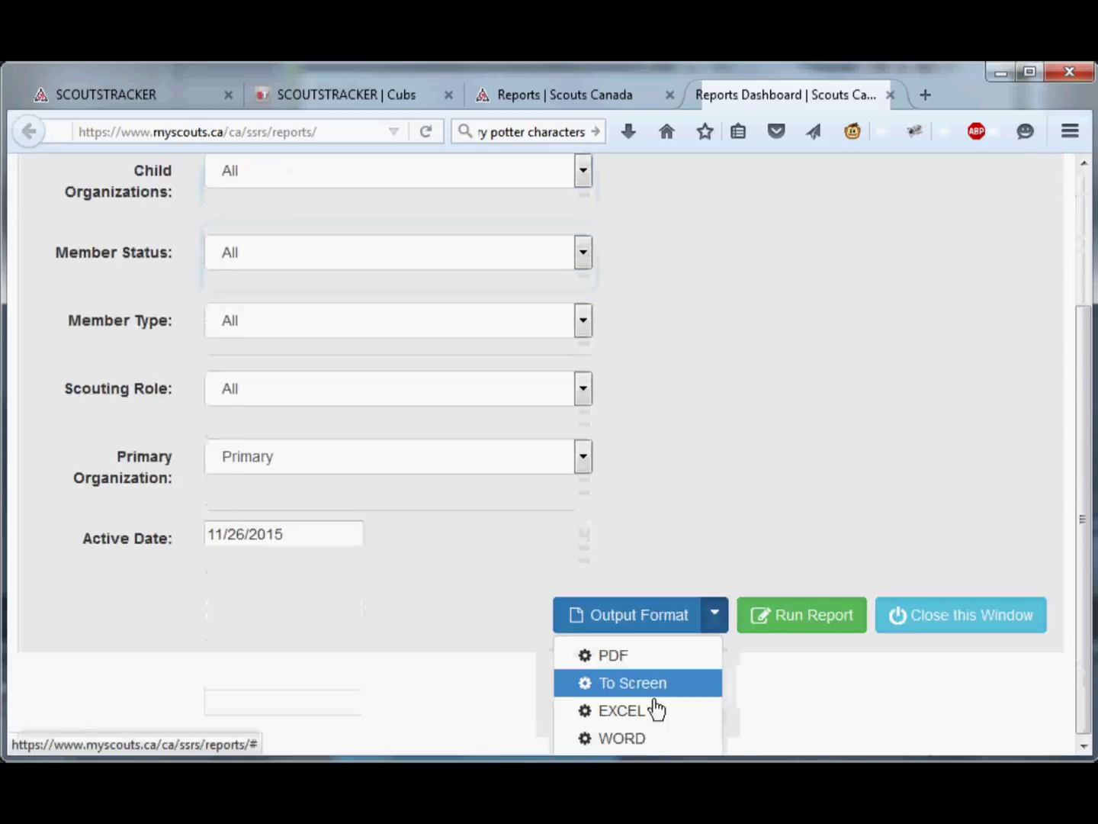
pyautogui.click(627, 716)
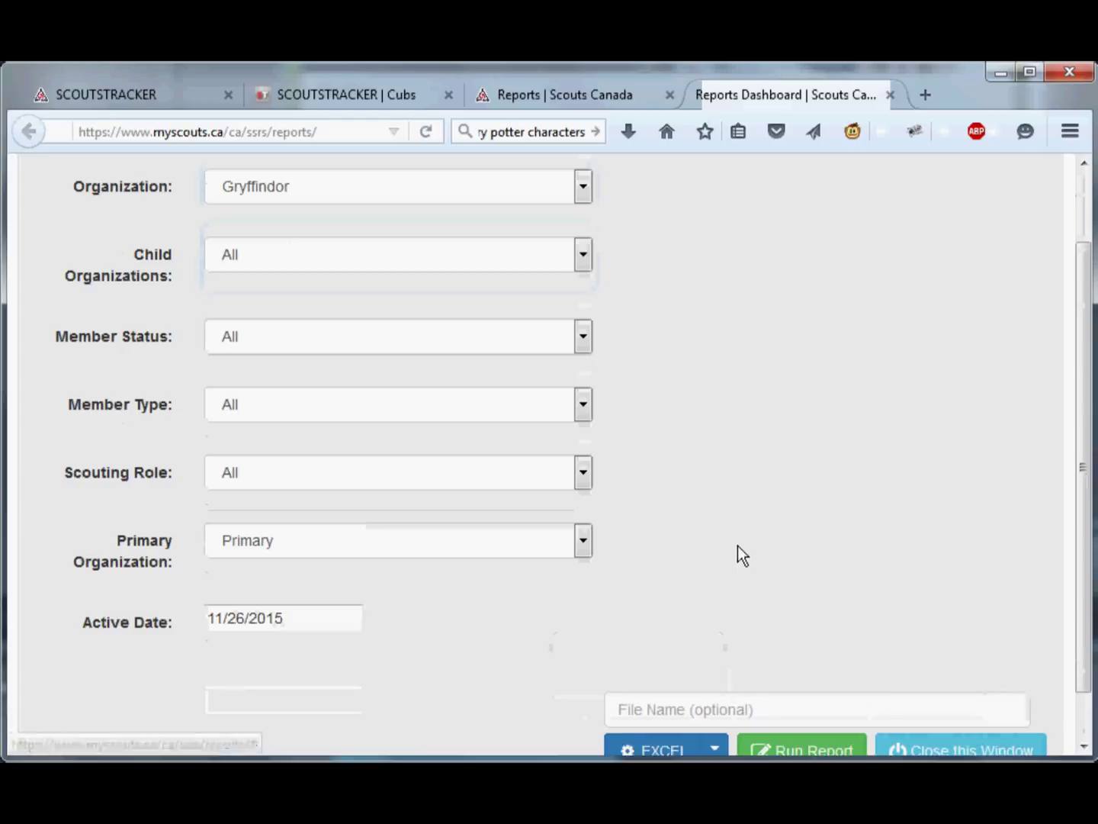
pyautogui.click(684, 711)
pyautogui.write('m')
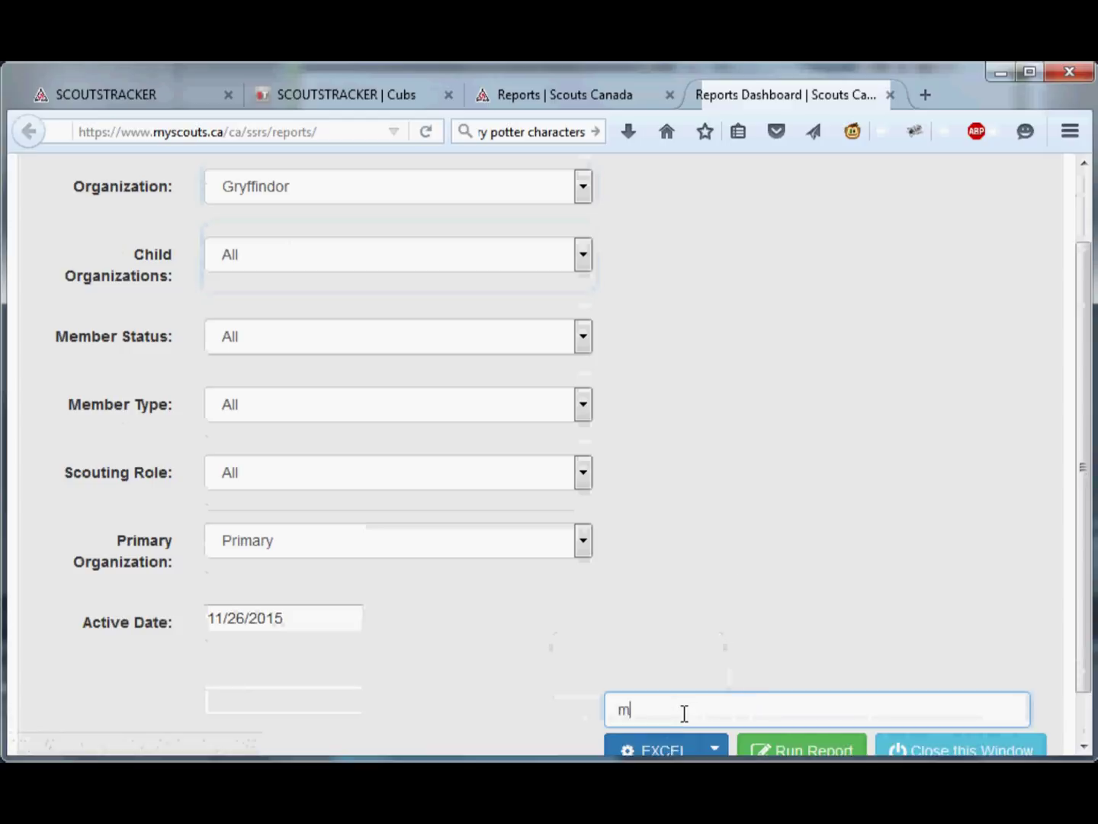
pyautogui.write('yscouts.xls')
# Step: Run the Membership Listing report and save the generated spreadsheet file
pyautogui.scroll(-1, 813, 656)
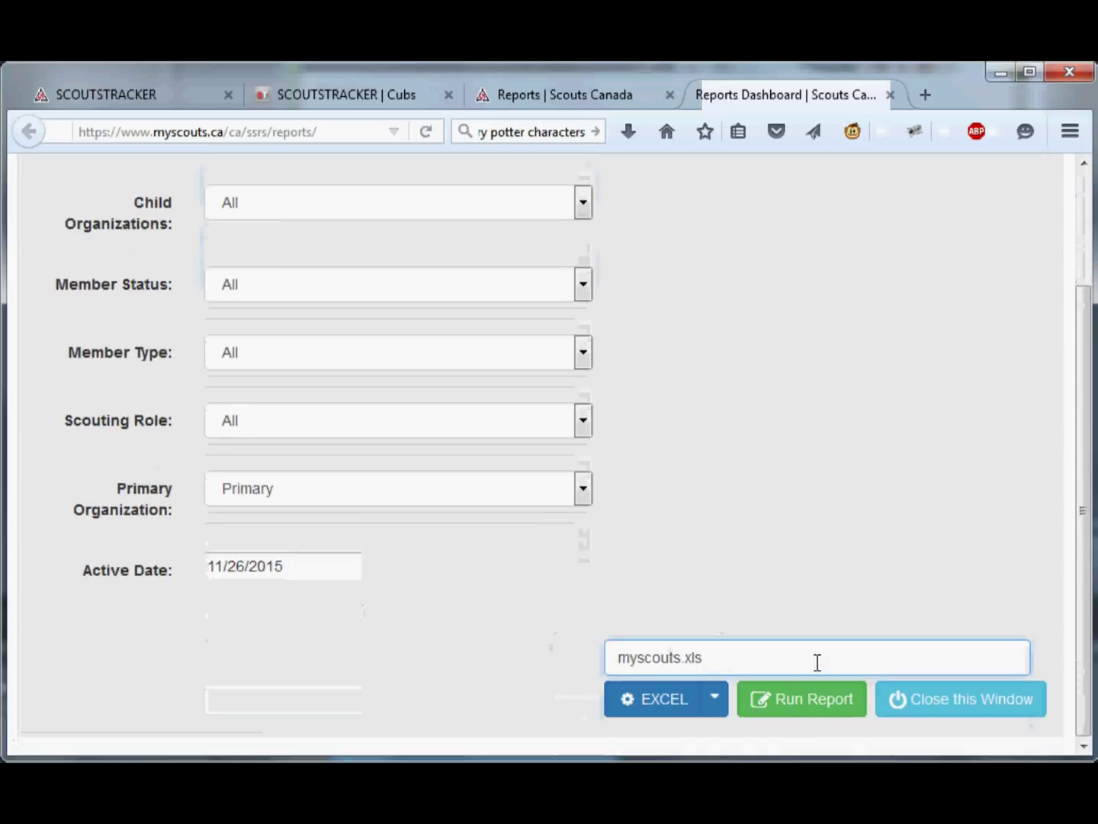
pyautogui.click(813, 707)
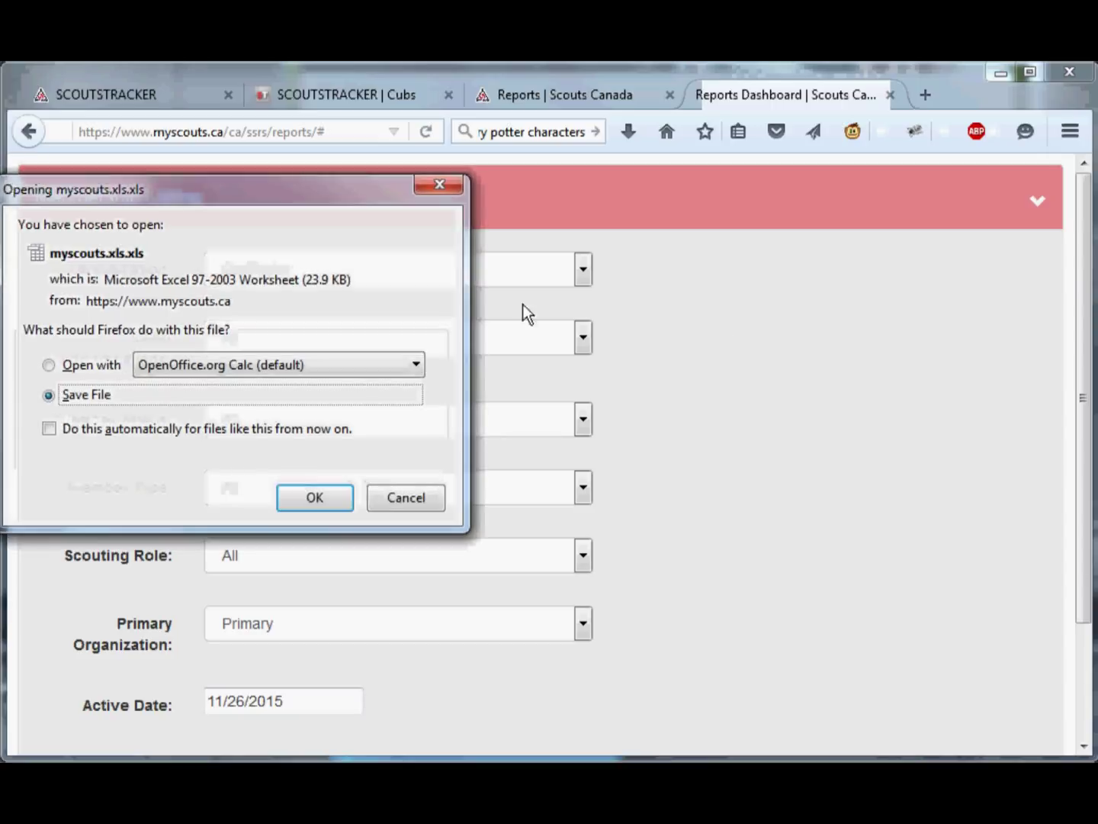
pyautogui.click(319, 500)
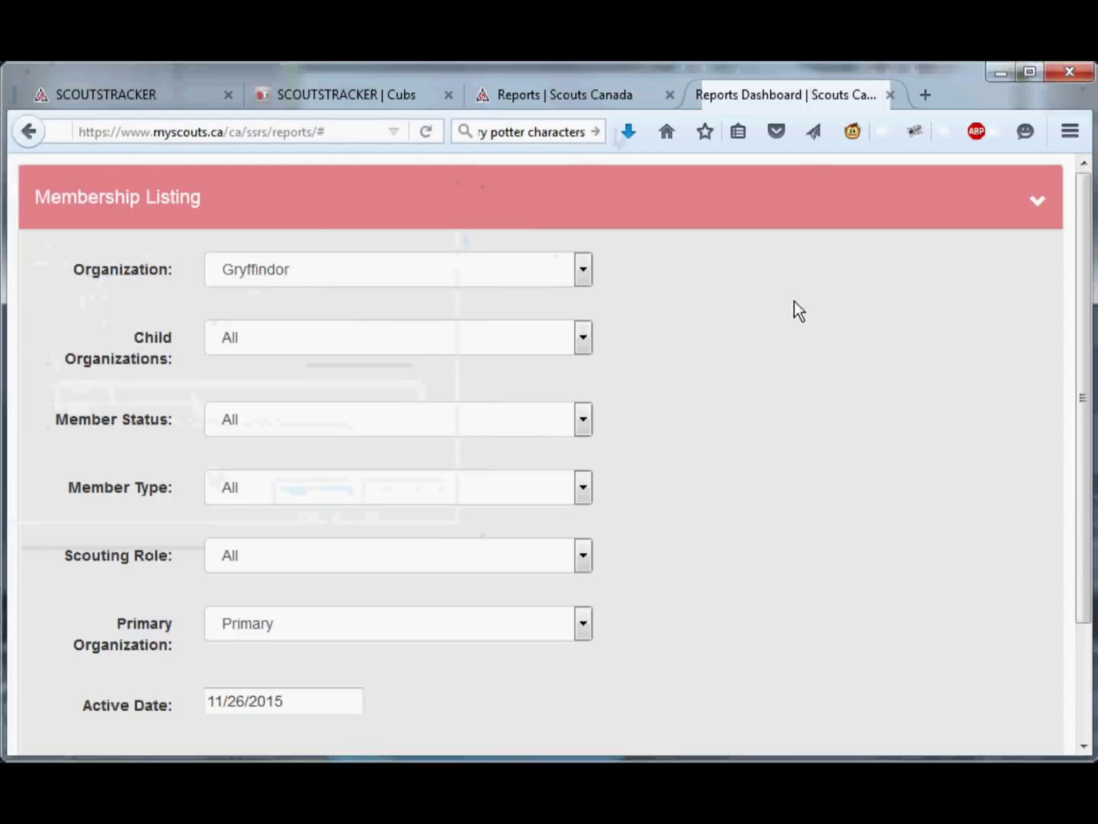
# Step: Switch back to ScoutsTracker, import the myscouts.xls spreadsheet from the Downloads folder and close the import report
pyautogui.click(326, 93)
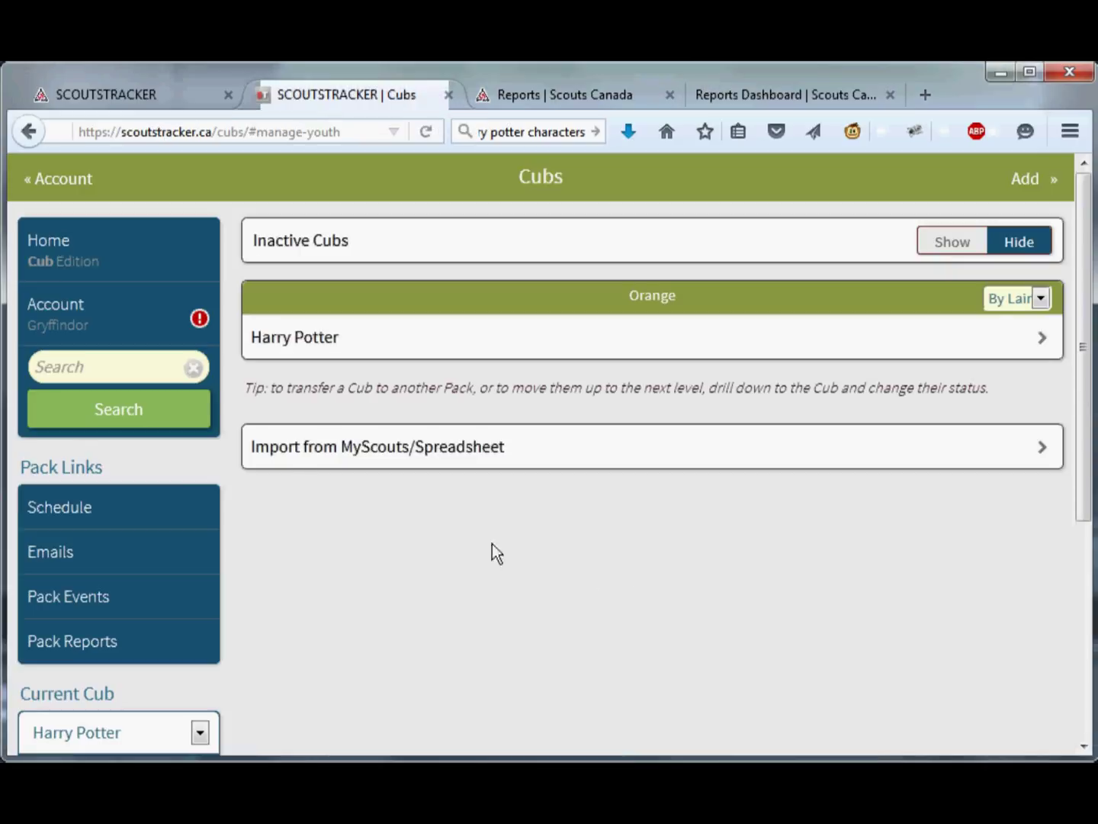
pyautogui.click(288, 457)
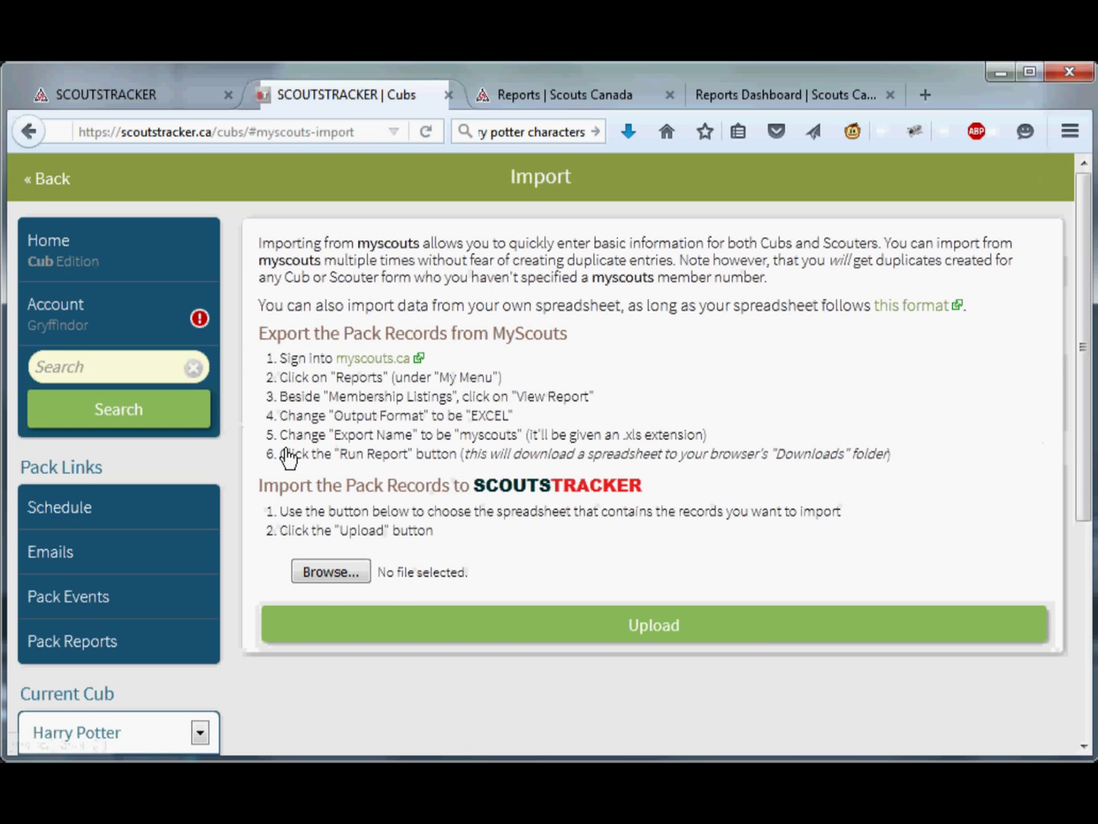
pyautogui.click(330, 573)
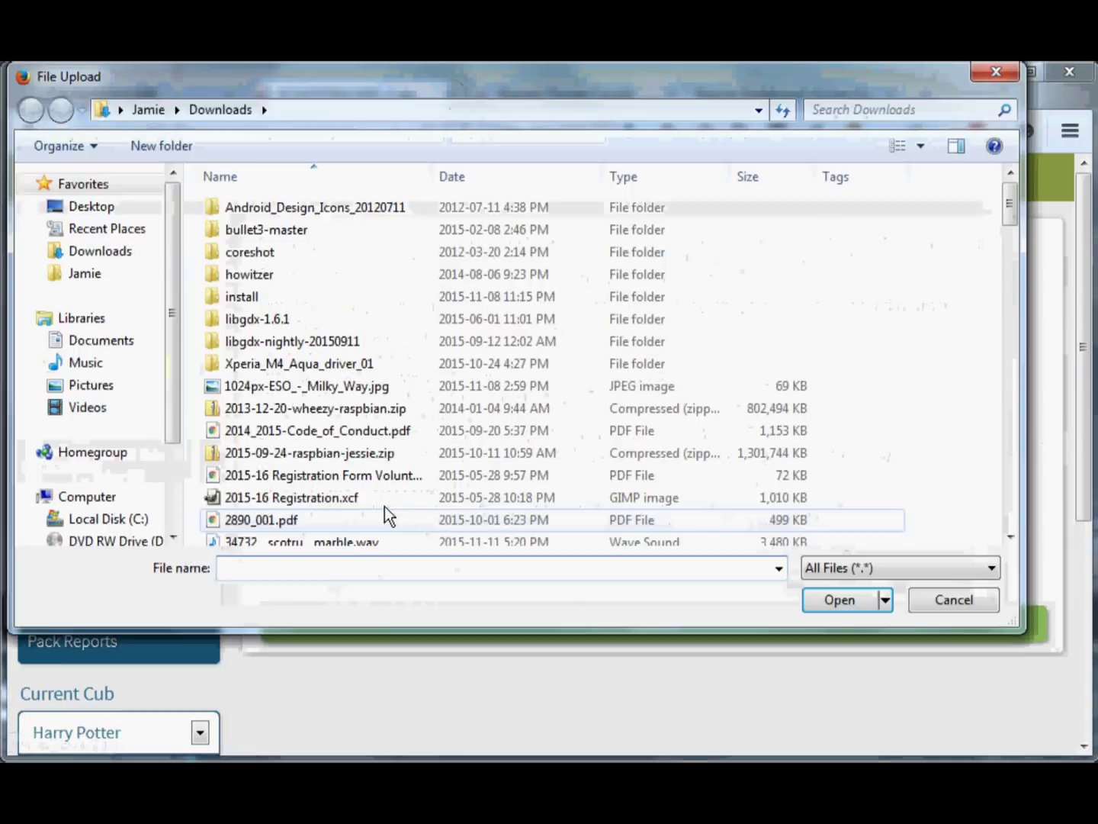
pyautogui.click(341, 438)
pyautogui.press('m')
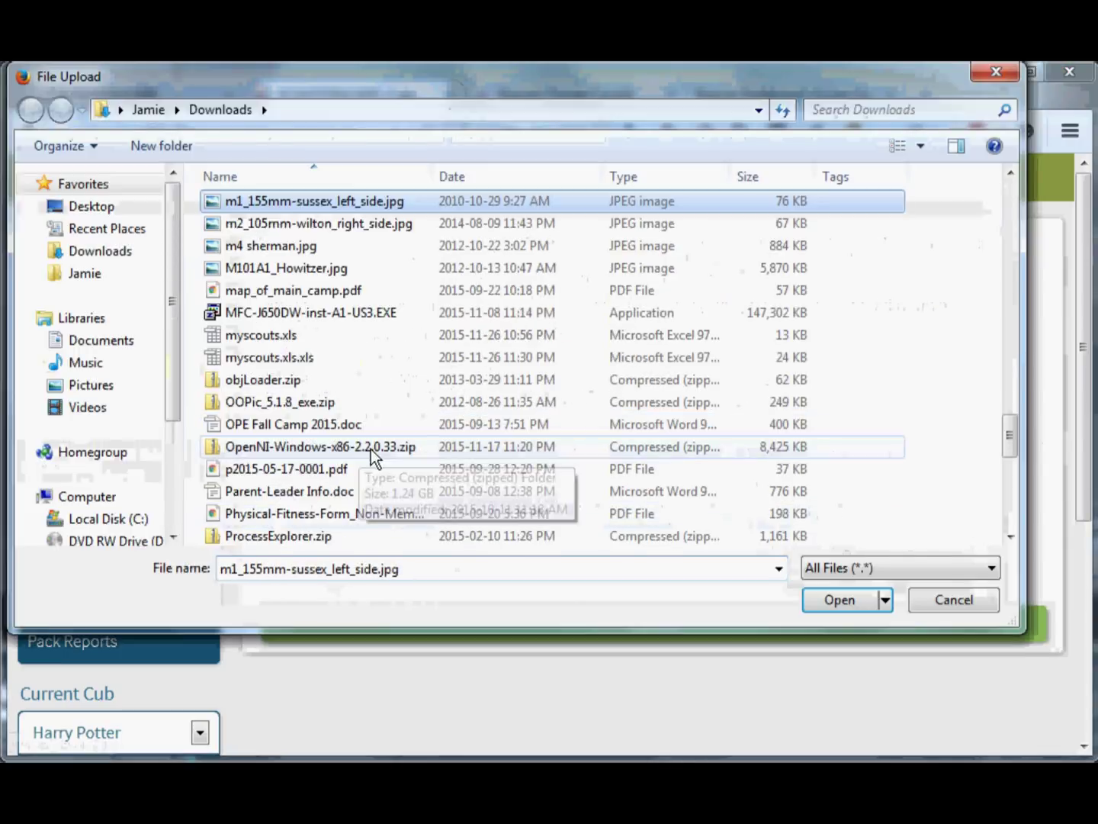
pyautogui.click(261, 335)
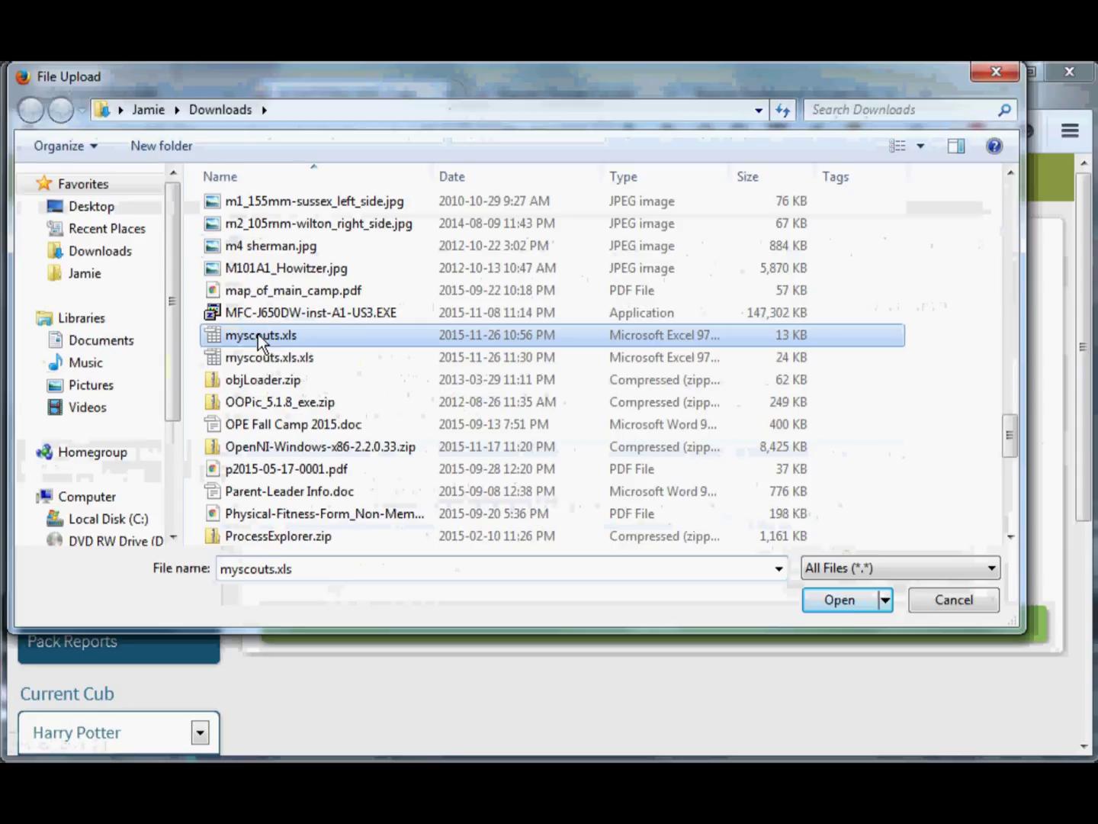
pyautogui.click(846, 603)
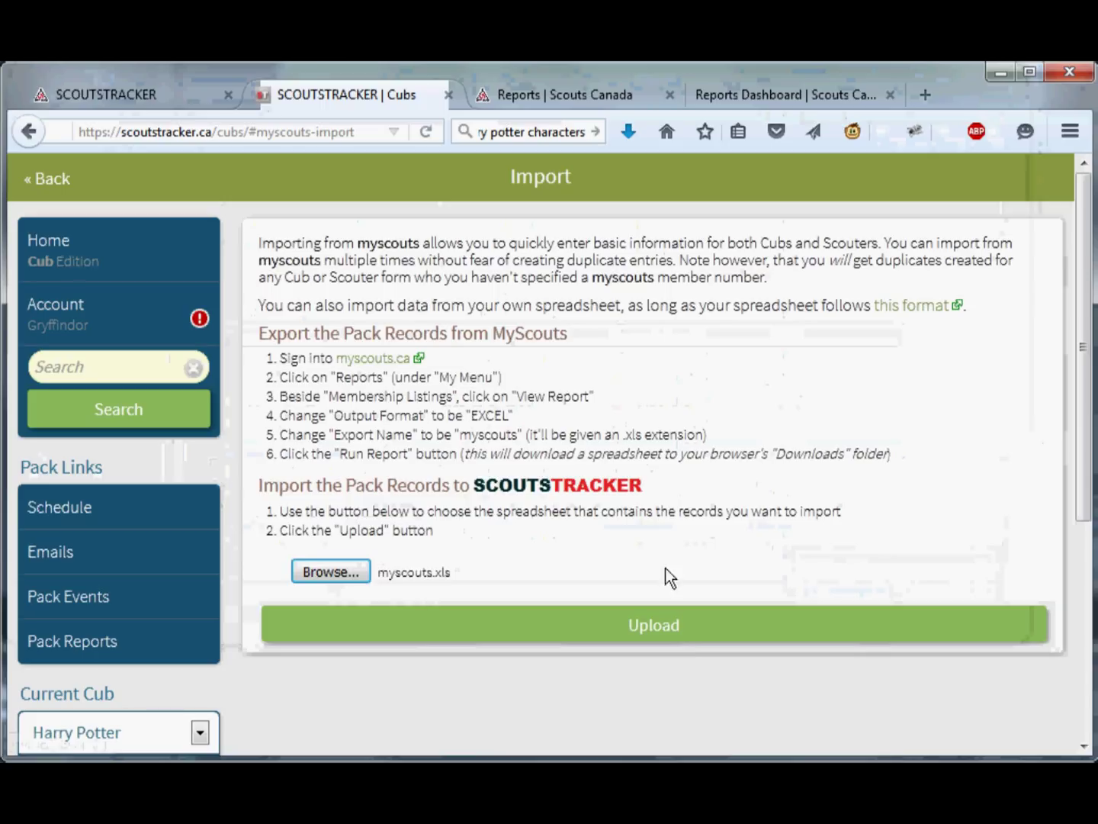
pyautogui.click(663, 641)
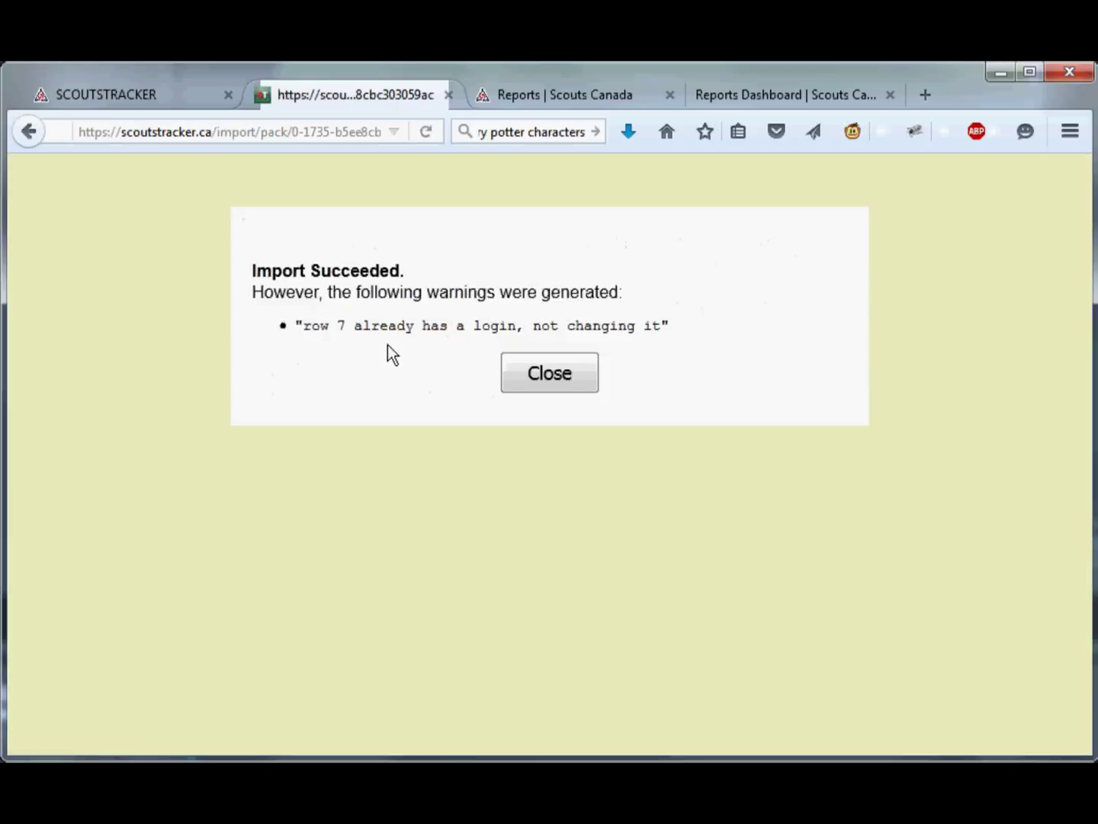
pyautogui.click(585, 383)
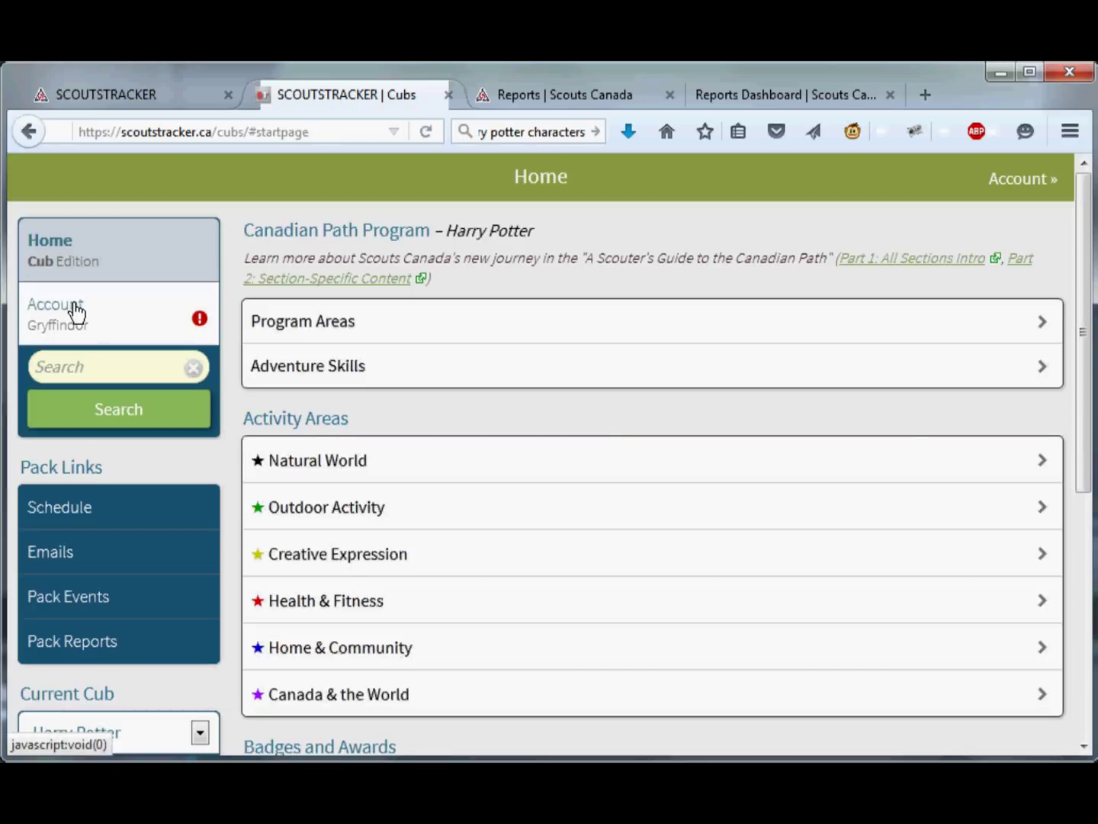
# Step: Return to the Cubs roster and remove "(imported)" from the first unassigned Cub's last name
pyautogui.click(76, 311)
pyautogui.scroll(-3, 367, 666)
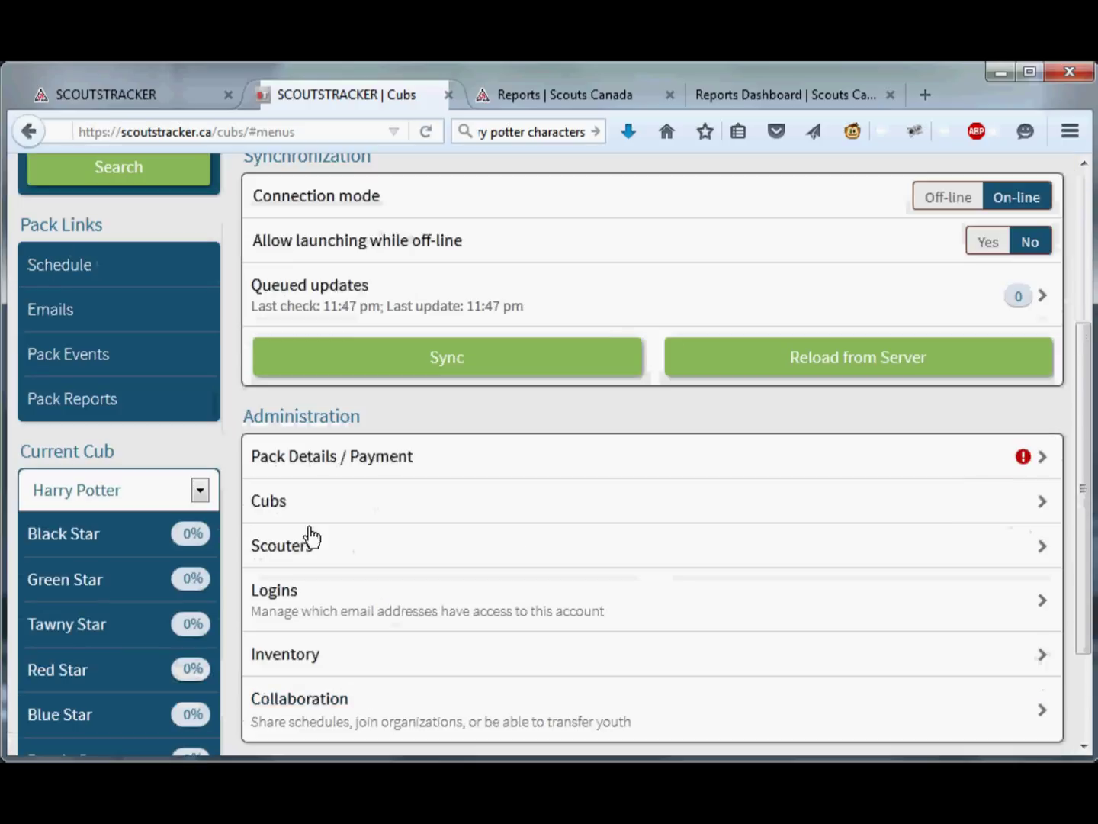
pyautogui.click(297, 506)
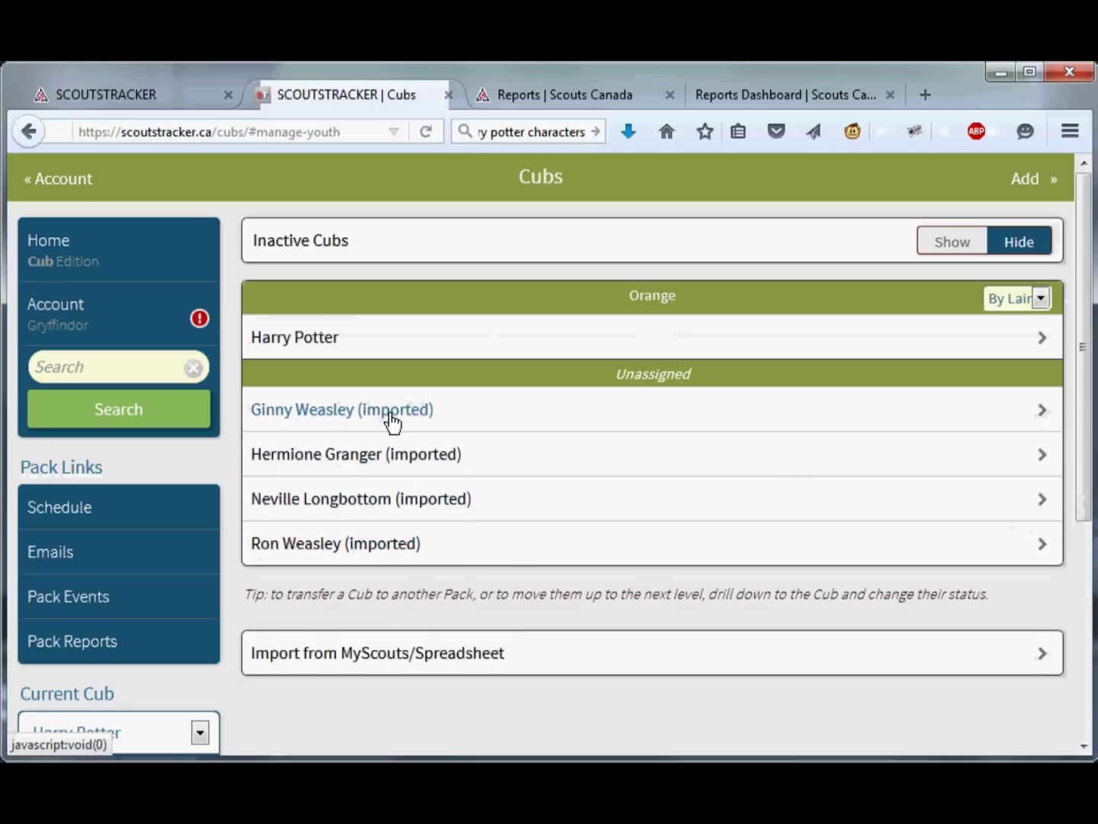
pyautogui.click(490, 423)
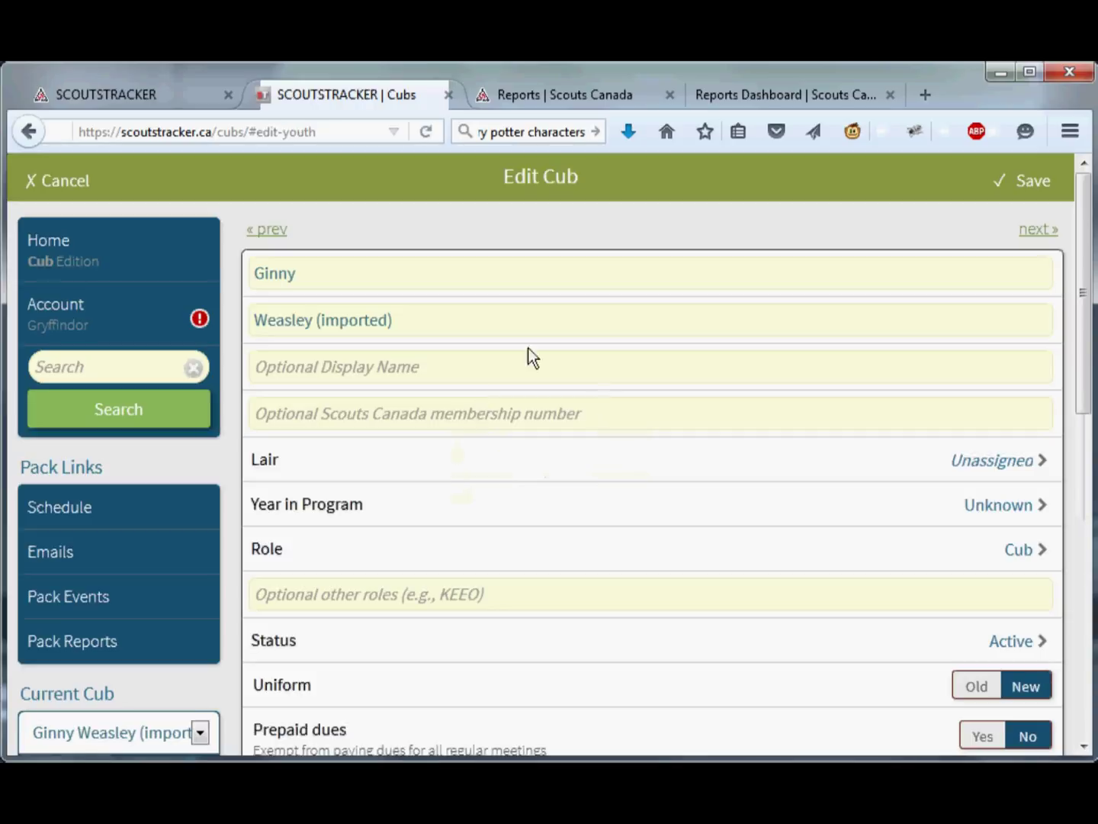
pyautogui.moveTo(408, 324); pyautogui.dragTo(313, 321)
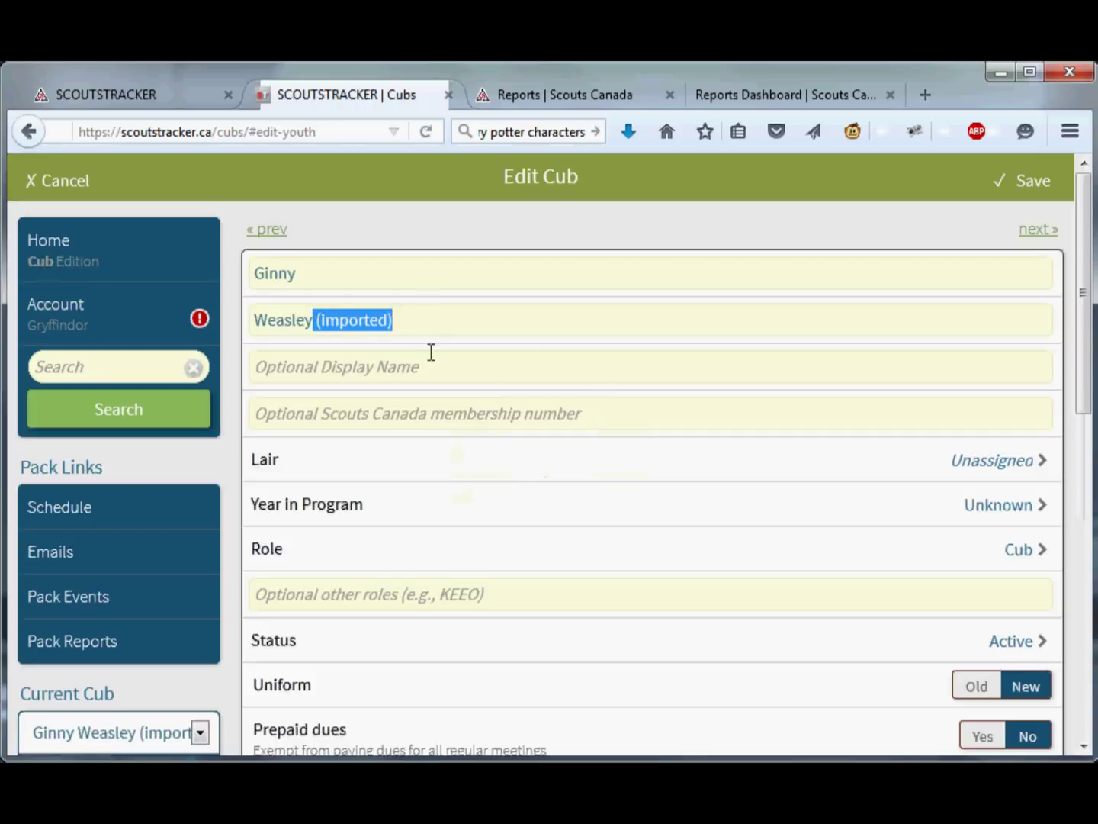
pyautogui.press('BackSpace')
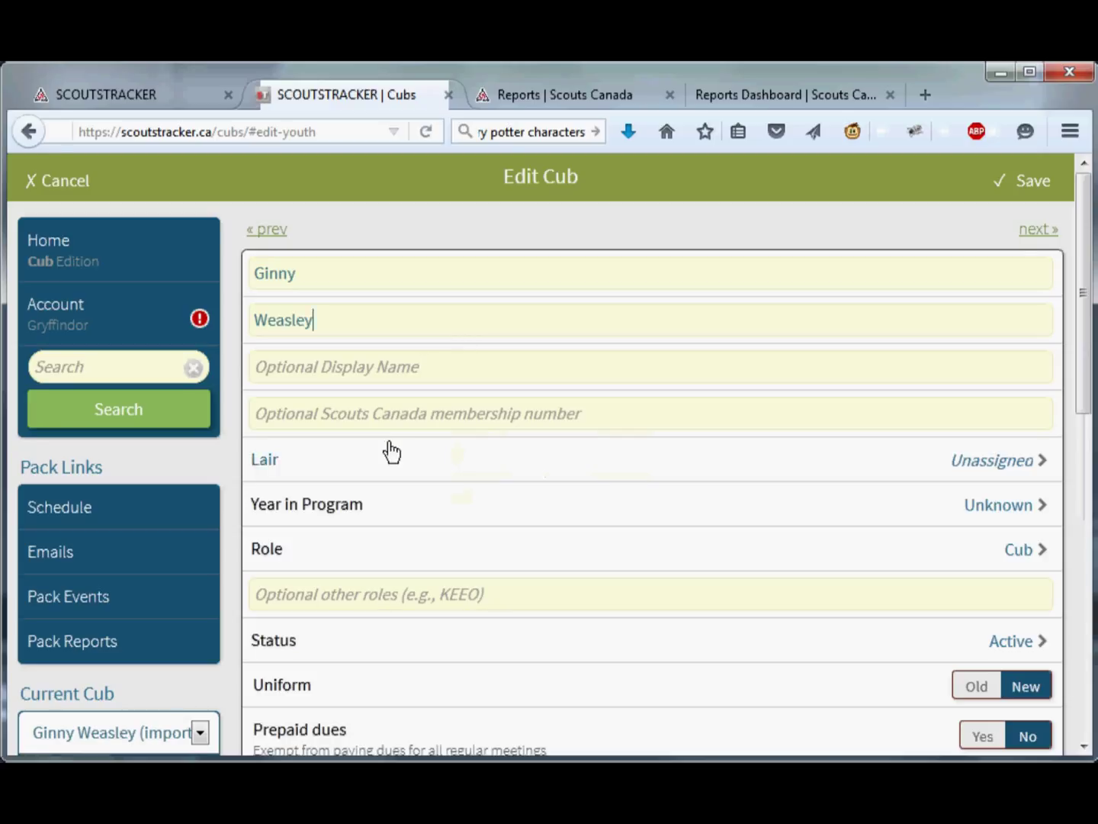
# Step: Assign this Cub to the Orange lair and set the Year in Program to Runner
pyautogui.click(964, 451)
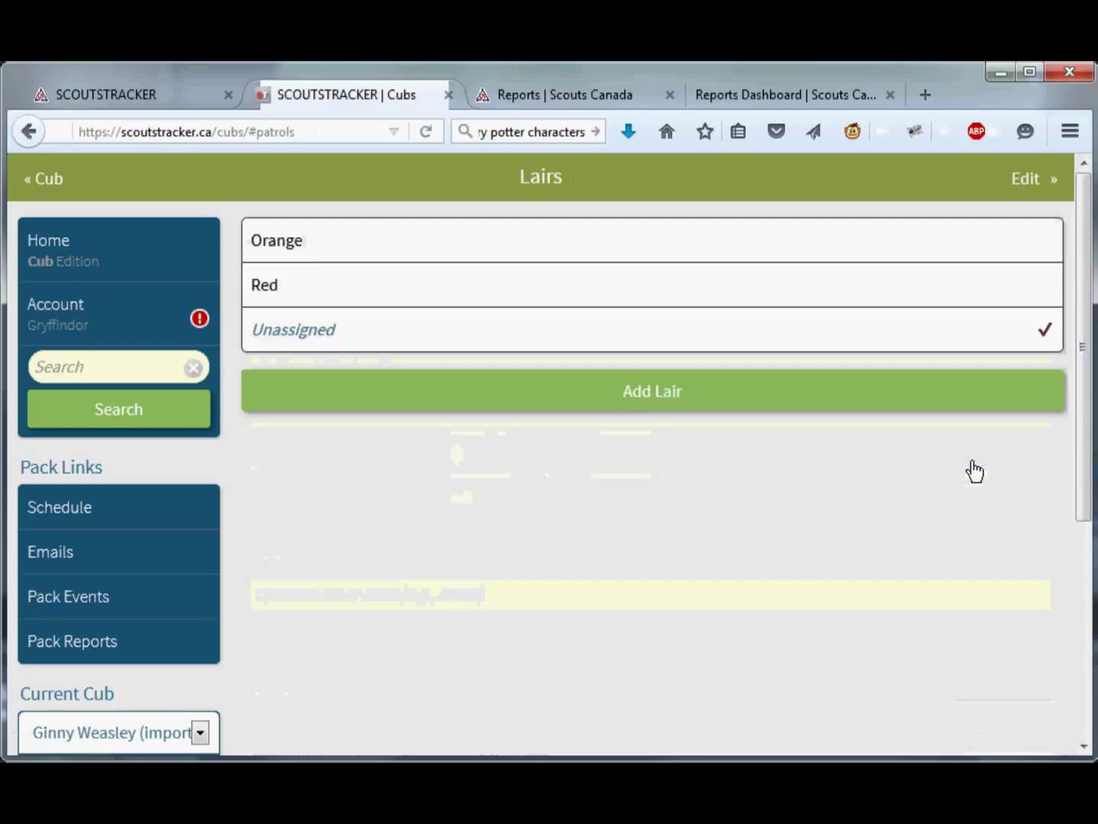
pyautogui.click(312, 244)
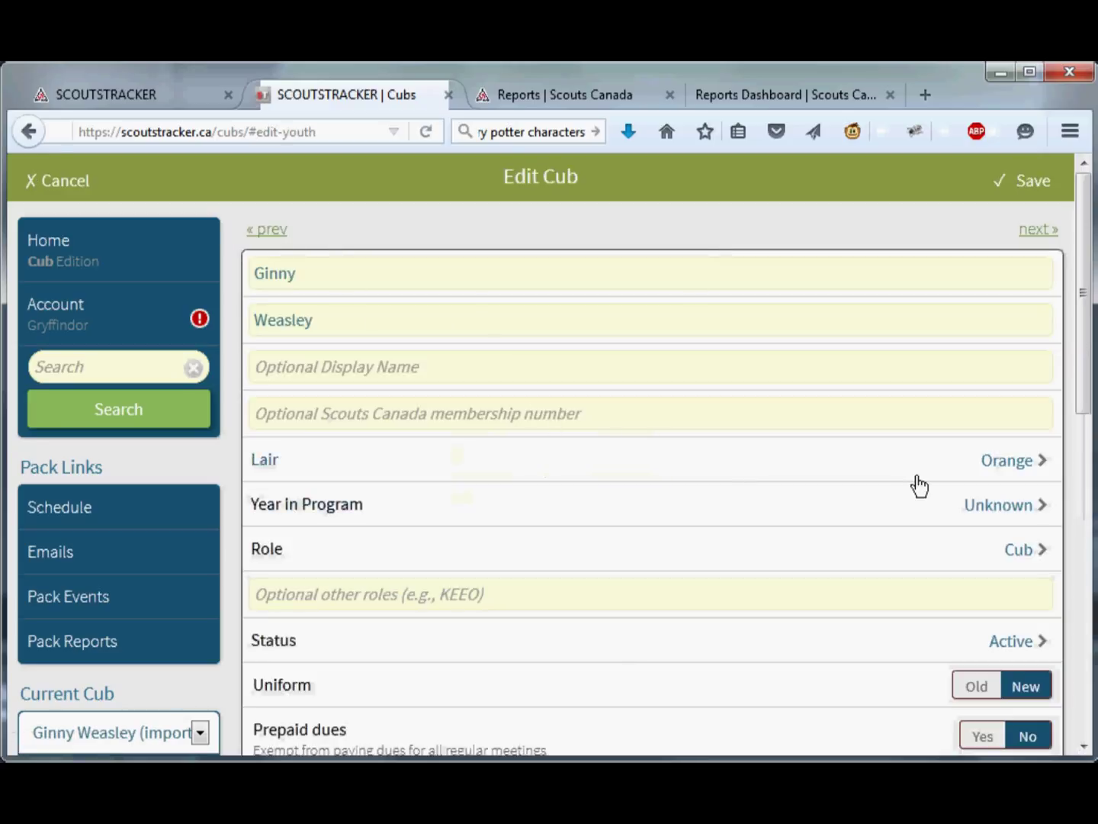
pyautogui.click(993, 505)
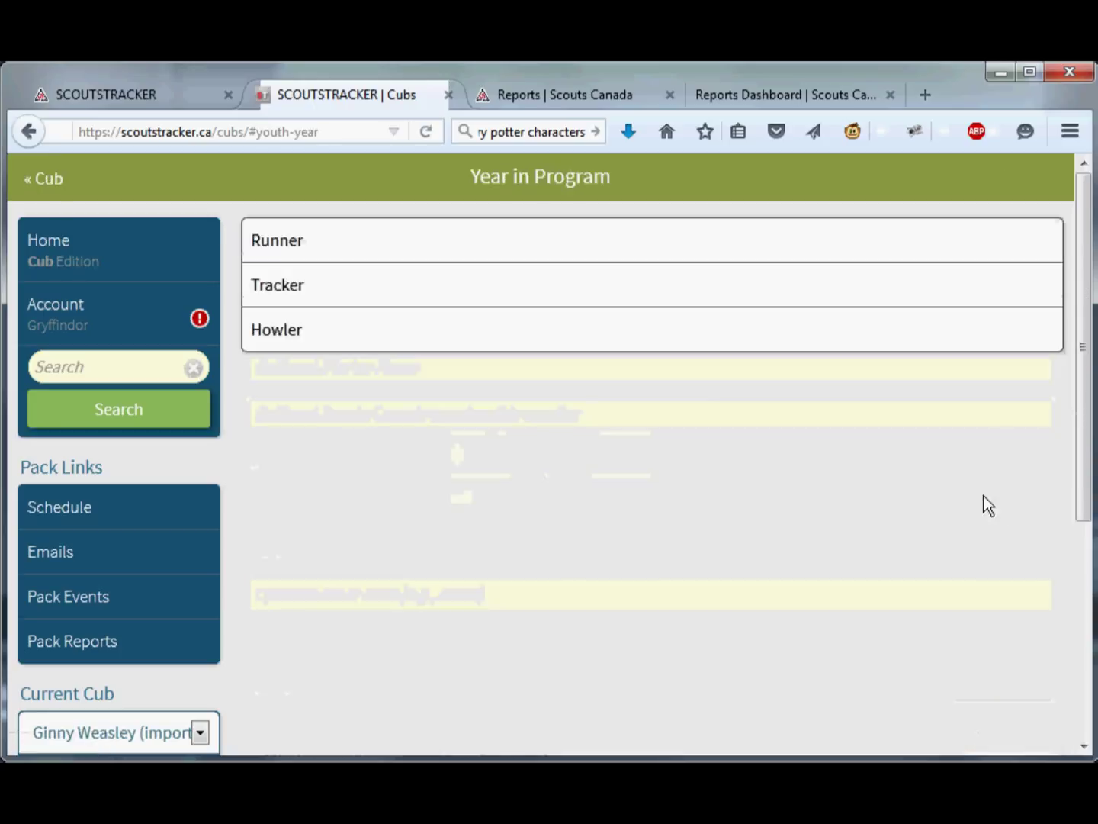
pyautogui.click(283, 248)
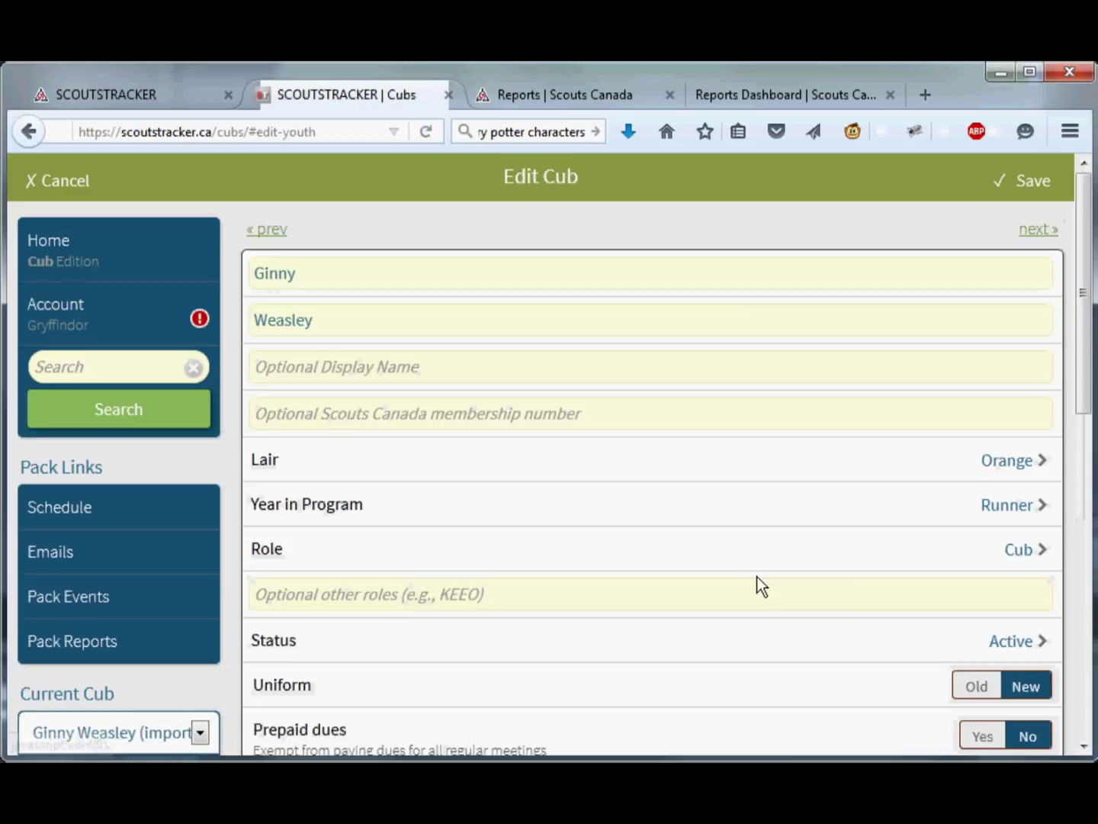
# Step: Review the Cub's remaining details, such as the joining dates and birthday, and save the record
pyautogui.scroll(-5, 843, 595)
pyautogui.scroll(-3, 839, 595)
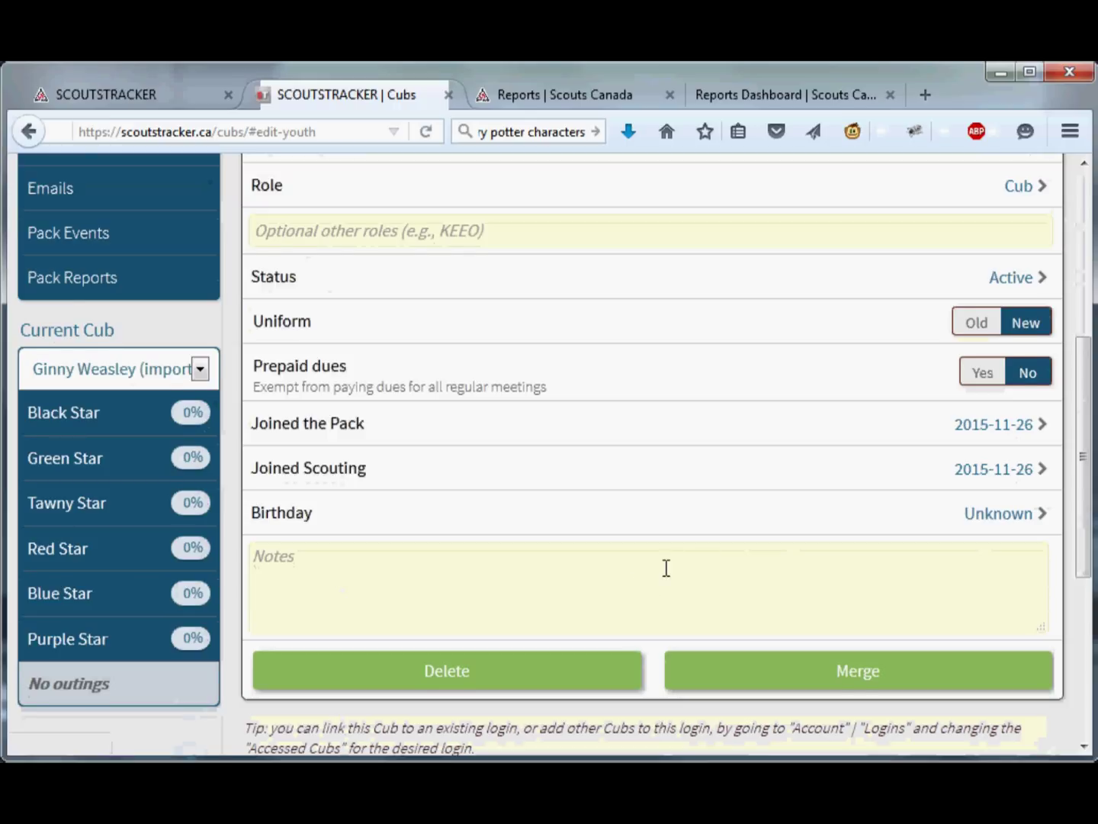
pyautogui.scroll(5, 665, 568)
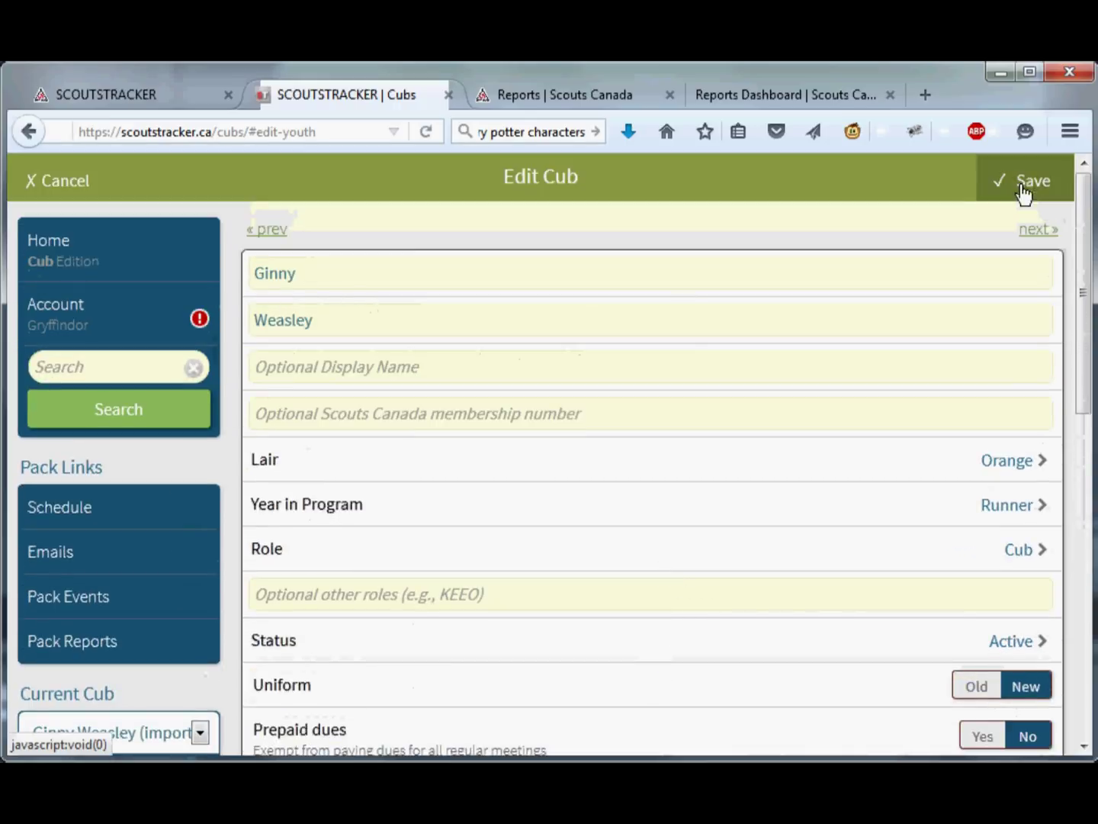
pyautogui.click(1020, 181)
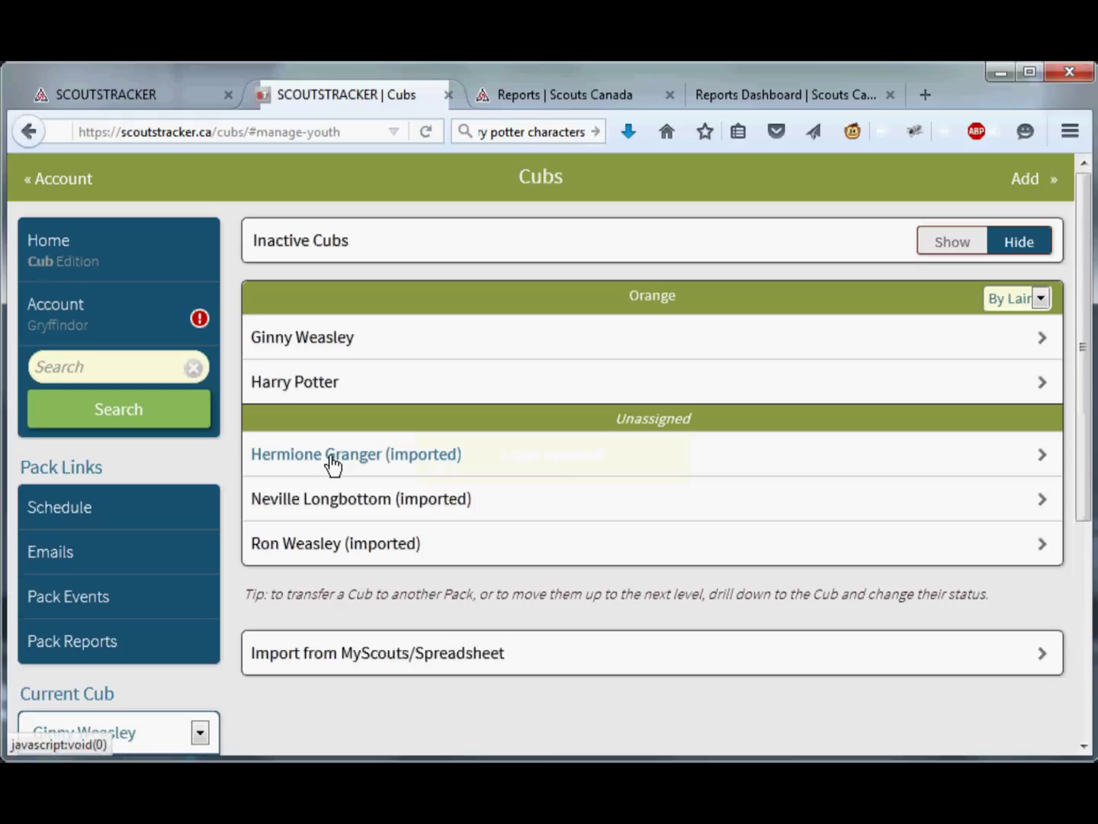
# Step: Remove "(imported)" from the next unassigned Cub's last name and assign that Cub to the Red lair
pyautogui.click(549, 471)
pyautogui.moveTo(444, 326); pyautogui.dragTo(315, 320)
pyautogui.press('BackSpace')
pyautogui.press('BackSpace')
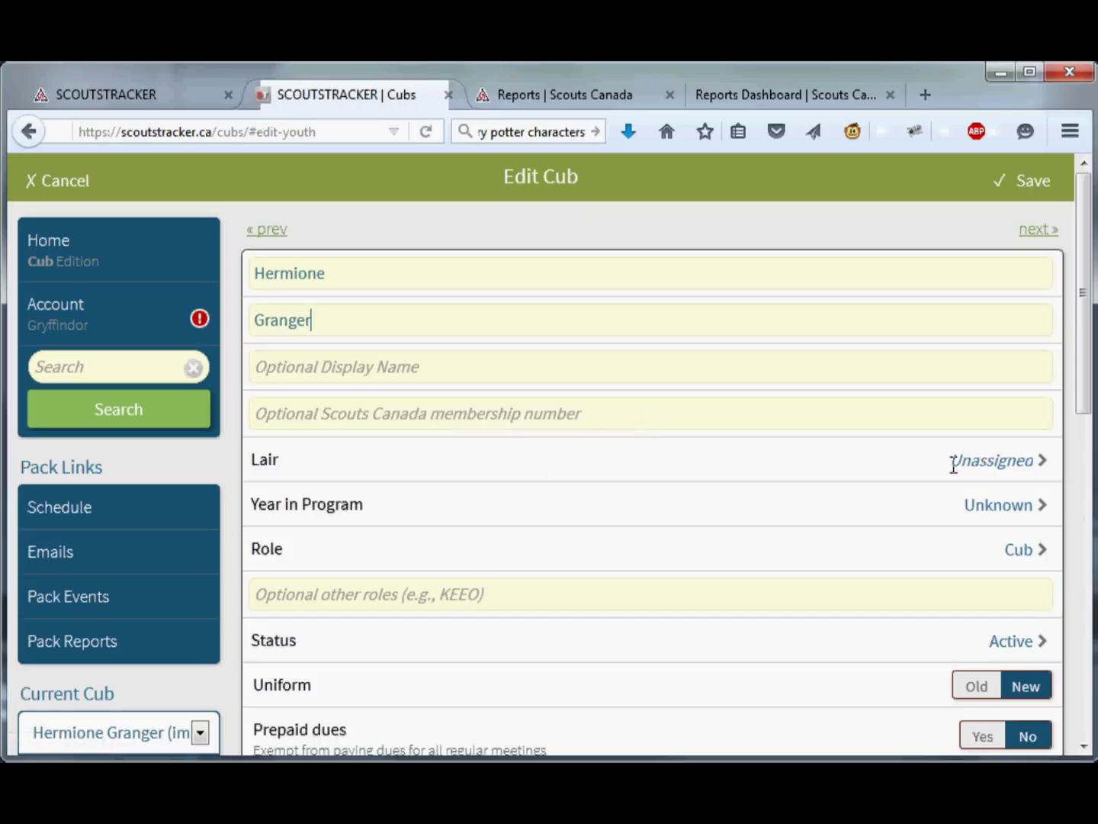
pyautogui.click(1003, 463)
pyautogui.click(301, 286)
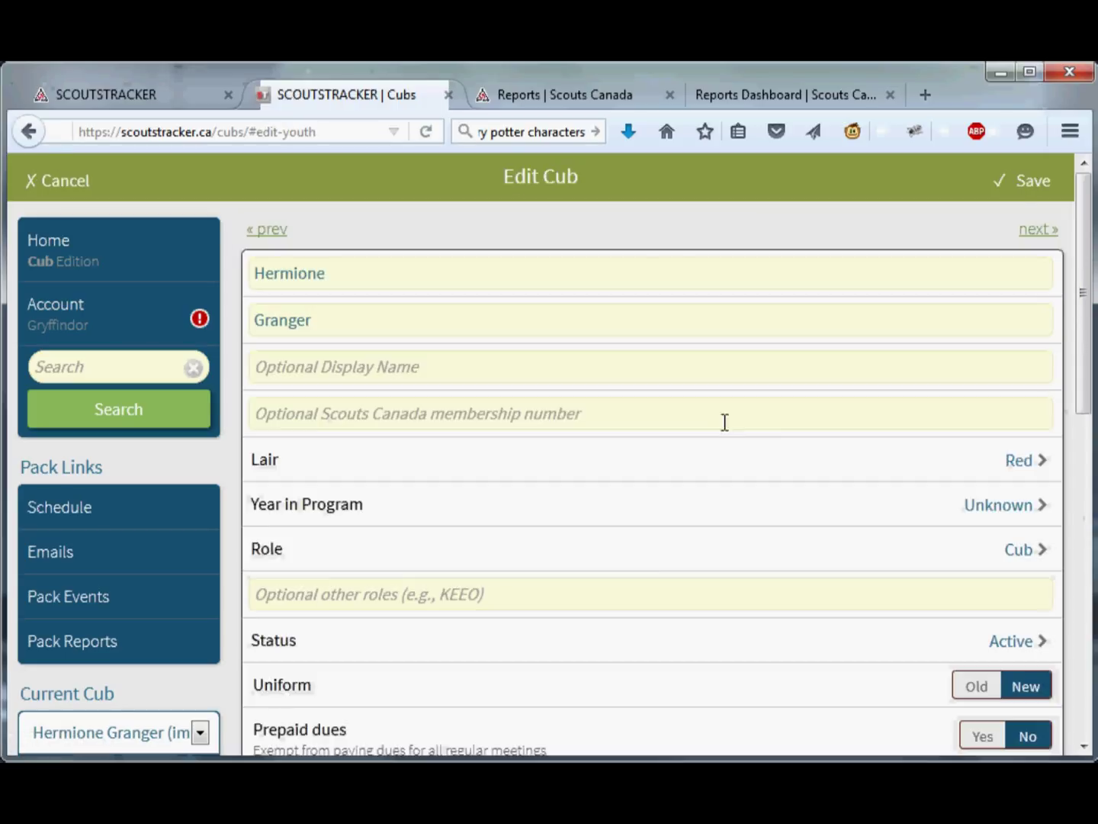
# Step: Set this Cub's Year in Program to Howler, check the remaining details and save the record
pyautogui.click(964, 518)
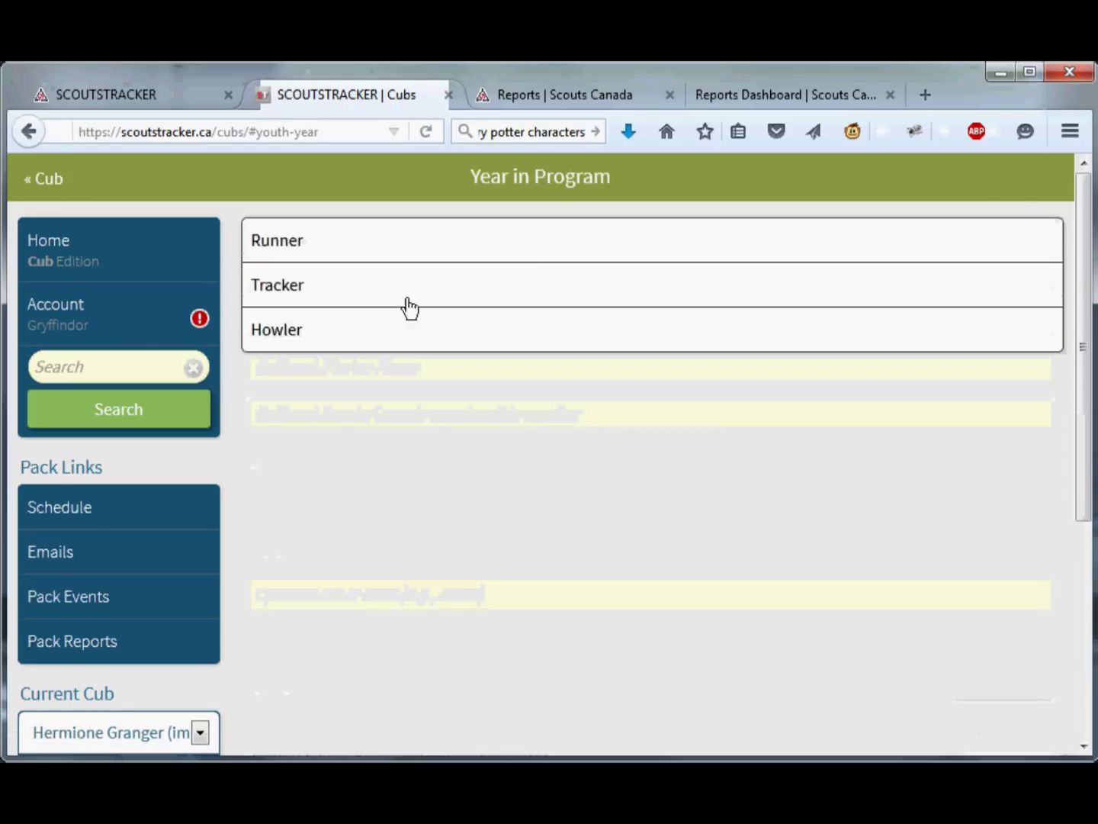
pyautogui.click(287, 335)
pyautogui.scroll(-6, 662, 586)
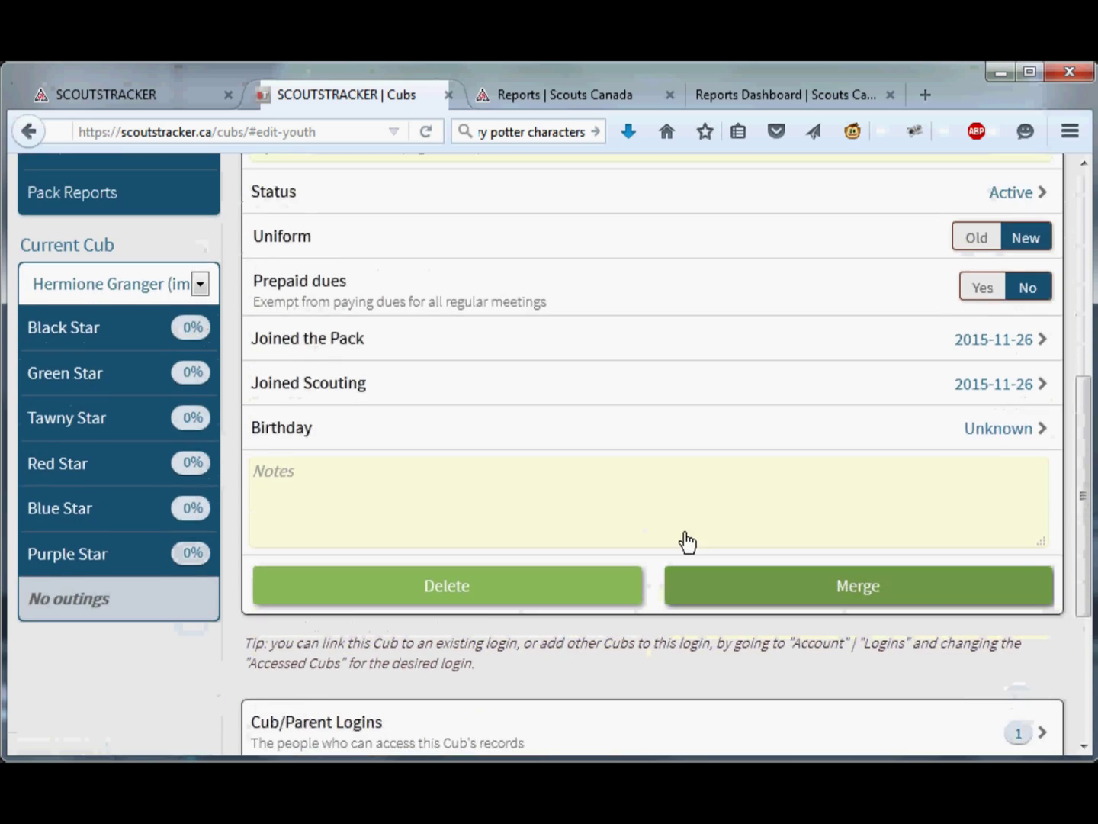
pyautogui.scroll(6, 689, 542)
pyautogui.click(1041, 181)
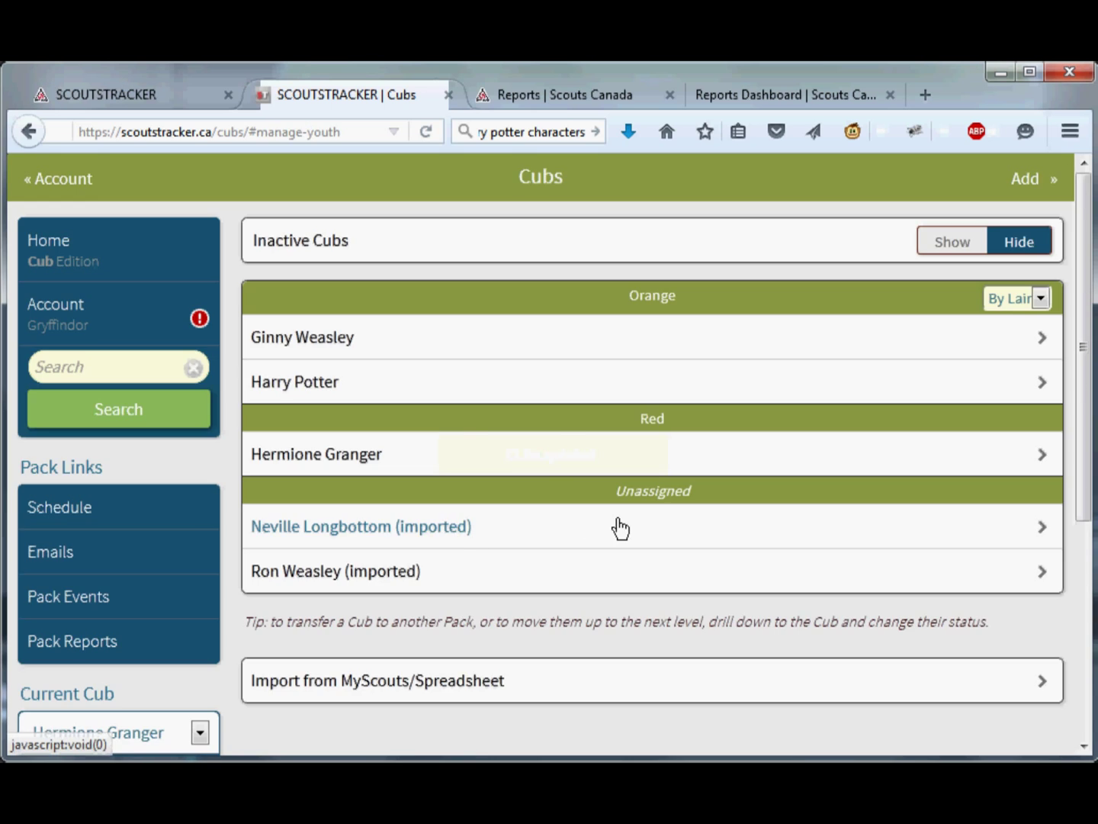
# Step: Remove "(imported)" from the first remaining unassigned Cub's last name and assign that Cub to the Red lair
pyautogui.click(637, 522)
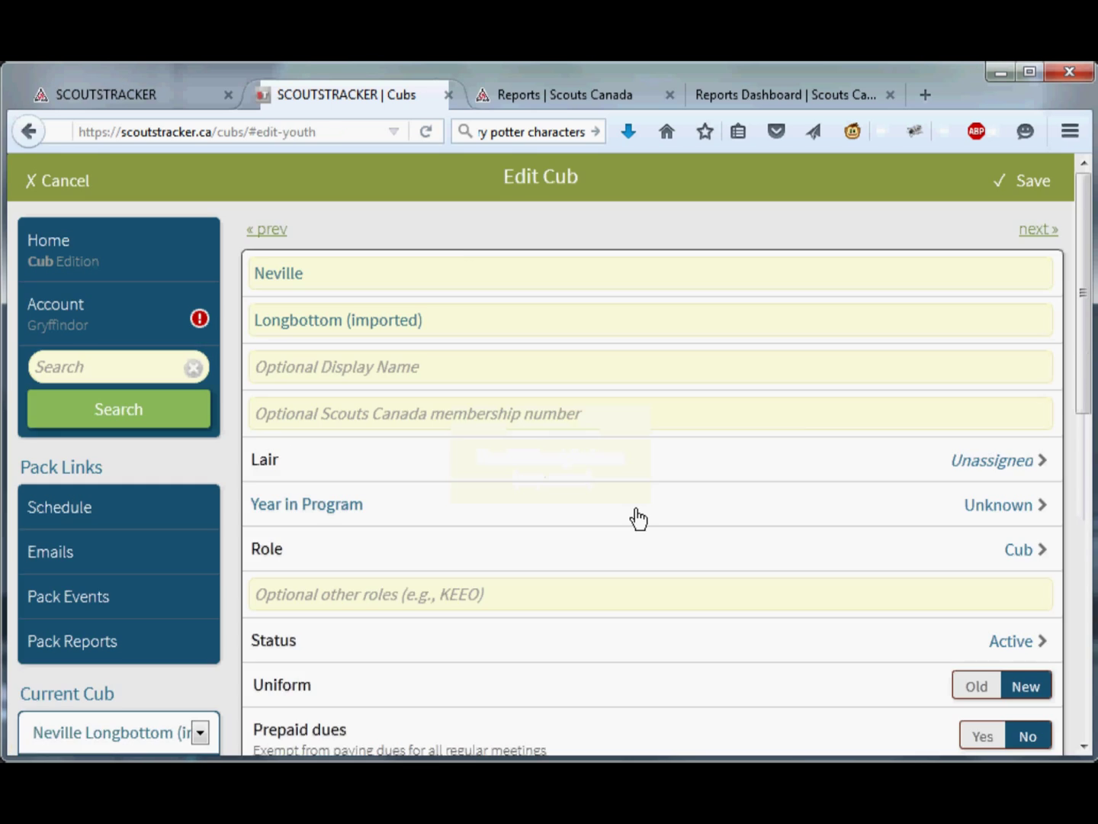
pyautogui.moveTo(456, 332); pyautogui.dragTo(343, 321)
pyautogui.press('BackSpace')
pyautogui.click(912, 462)
pyautogui.click(274, 284)
# Step: Set the Year in Program to Howler for this newly assigned Red lair Cub and save the record
pyautogui.click(998, 504)
pyautogui.click(347, 330)
pyautogui.scroll(-3, 854, 429)
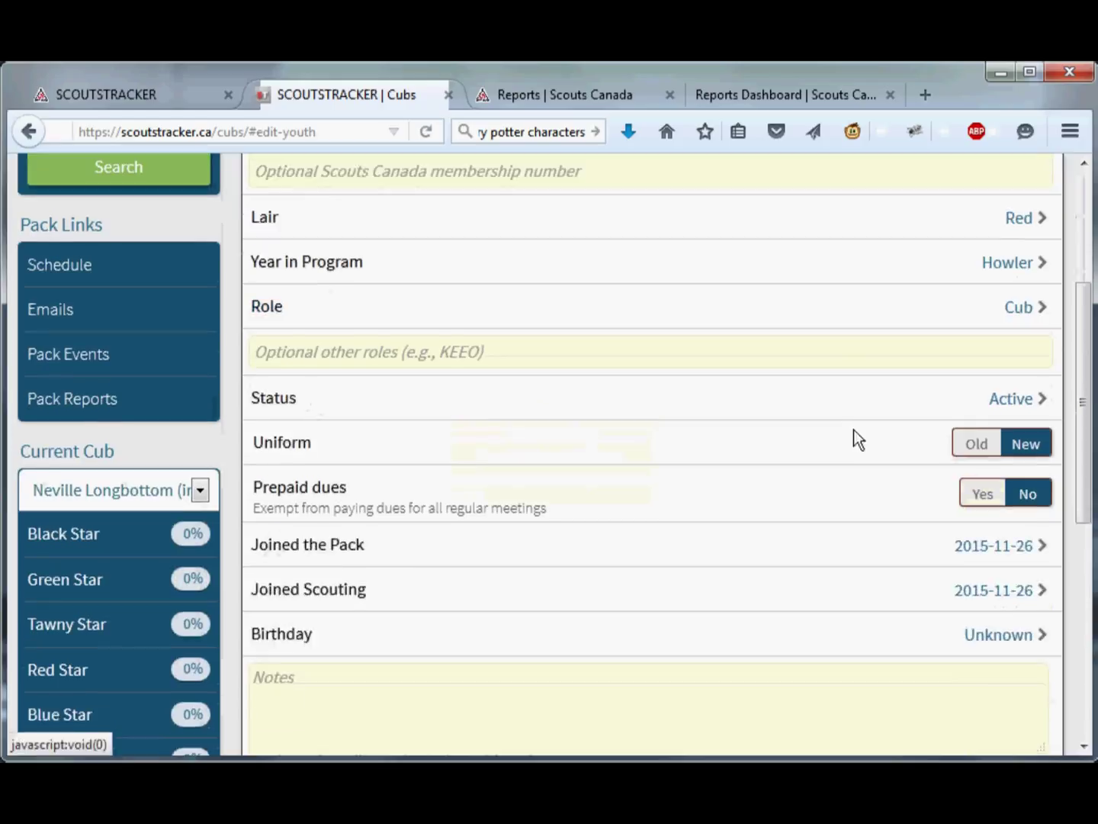
pyautogui.scroll(3, 855, 386)
pyautogui.click(1025, 179)
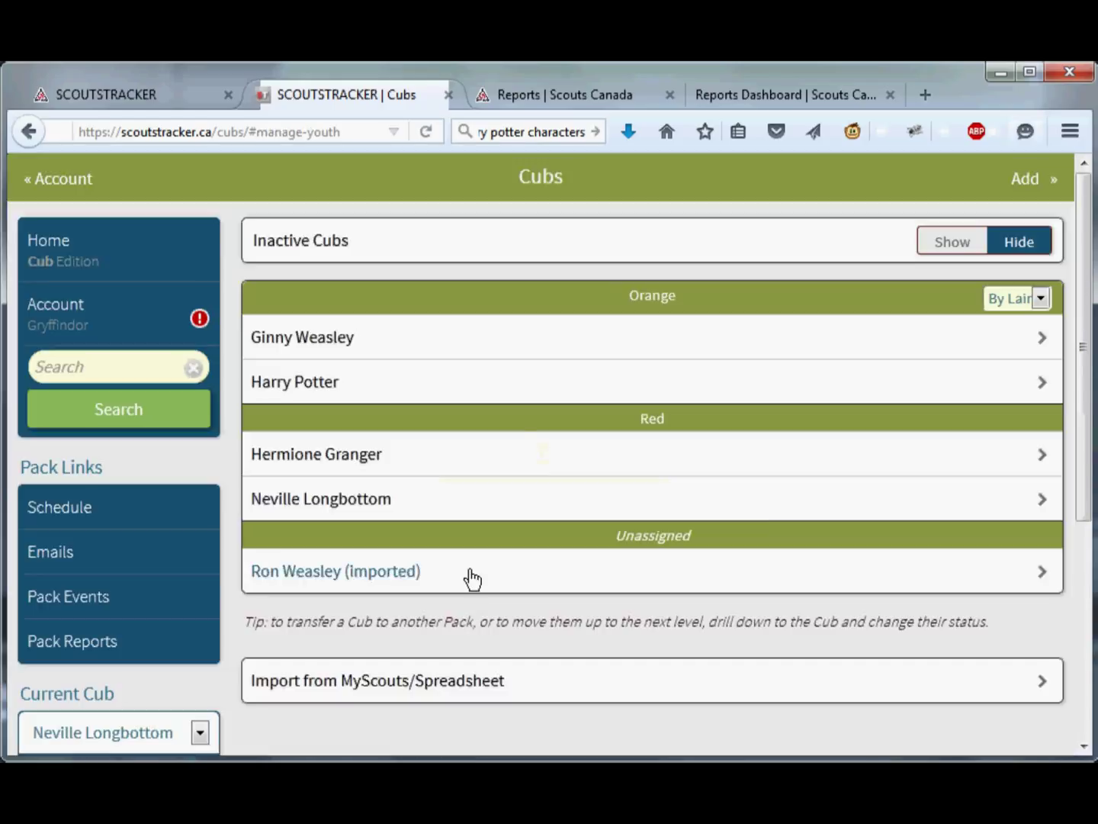
# Step: Remove "(imported)" from the last unassigned Cub's last name and assign that Cub to the Red lair
pyautogui.click(472, 578)
pyautogui.moveTo(393, 320); pyautogui.dragTo(314, 320)
pyautogui.press('BackSpace')
pyautogui.click(1007, 461)
pyautogui.click(312, 290)
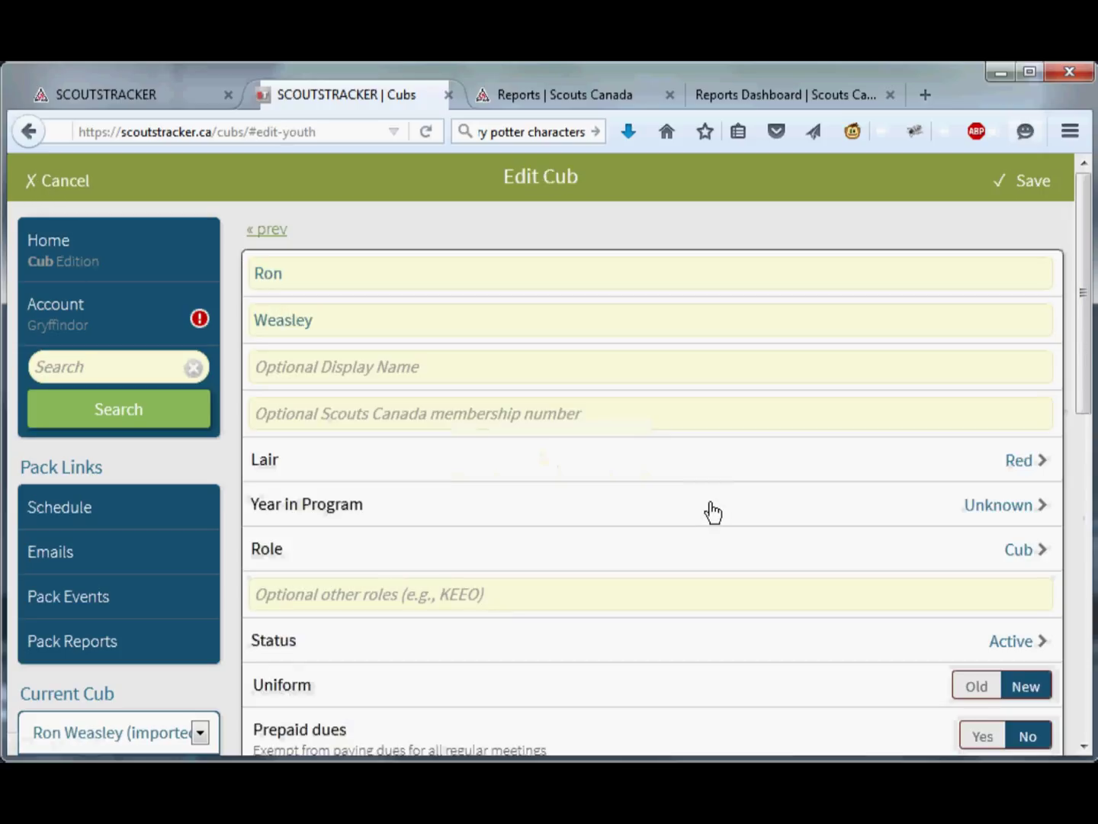
# Step: Set this Cub's Year in Program to Howler and the Uniform to Old, and save the record
pyautogui.click(983, 510)
pyautogui.click(544, 329)
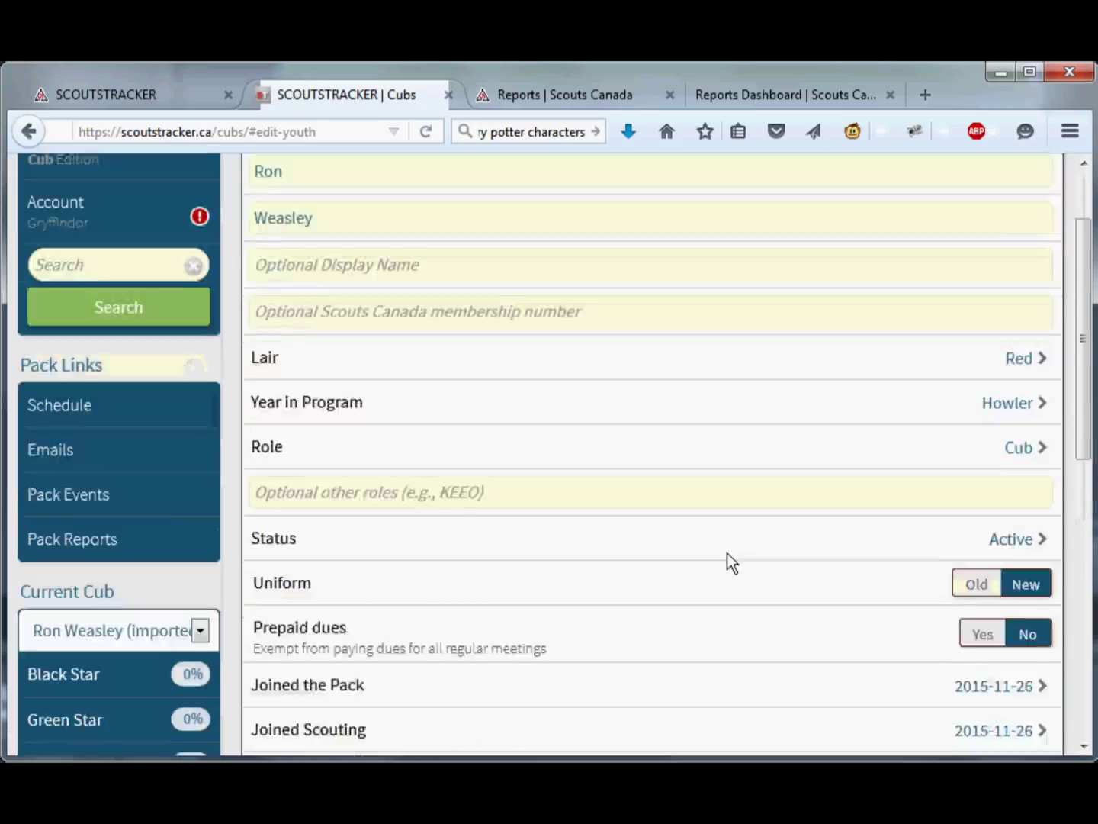
pyautogui.scroll(-3, 725, 552)
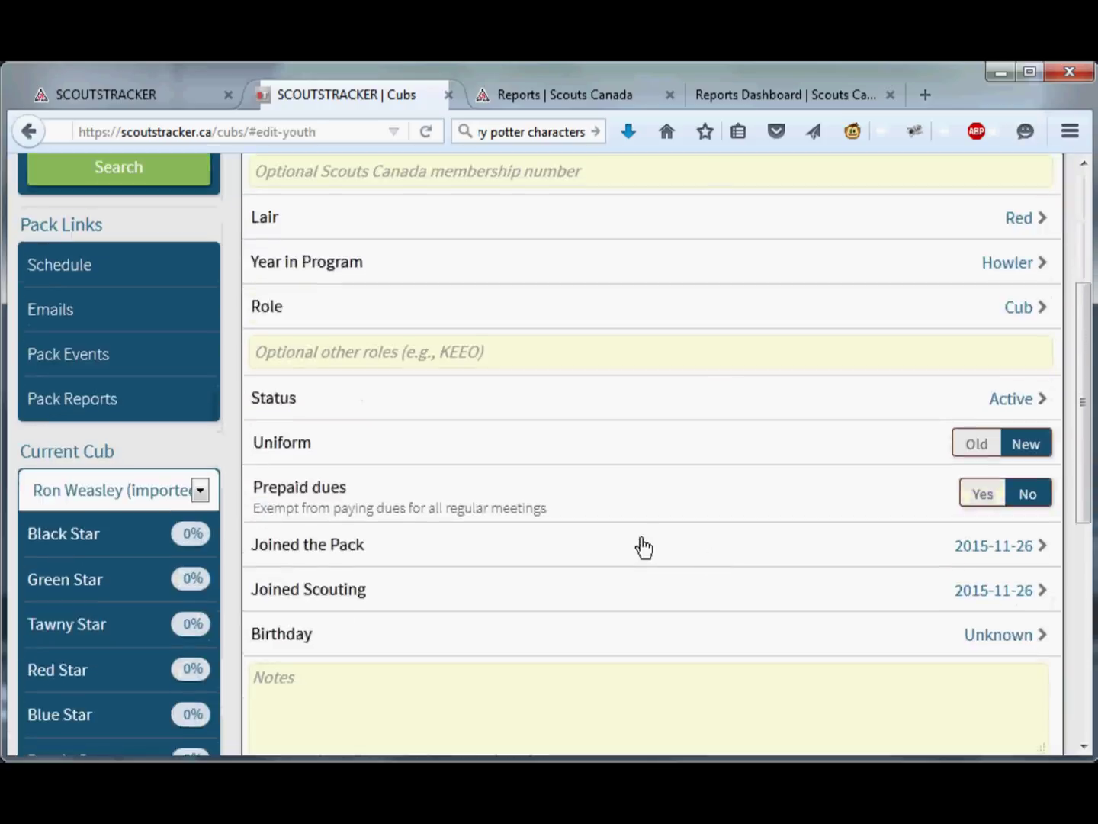
pyautogui.click(985, 450)
pyautogui.scroll(-3, 701, 580)
pyautogui.scroll(4, 726, 548)
pyautogui.scroll(3, 729, 553)
pyautogui.click(1026, 196)
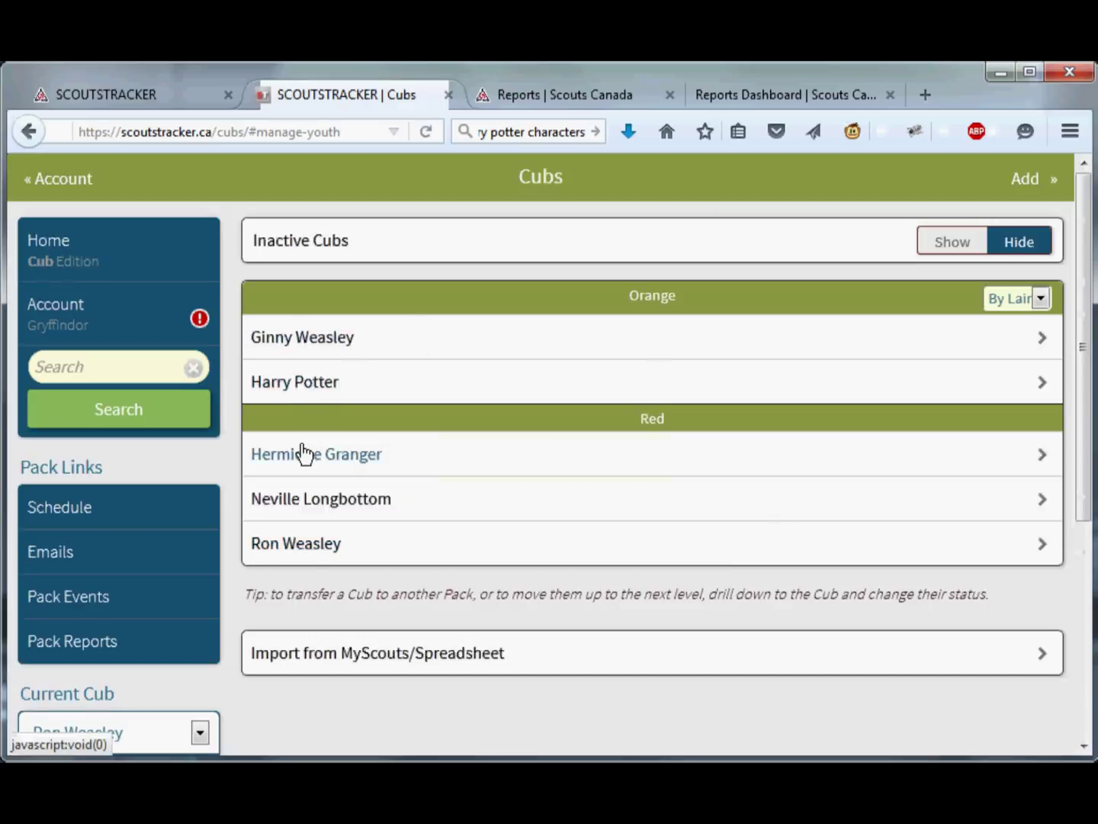
# Step: Change the Year in Program of the second Cub in the Orange lair to Howler and save the record
pyautogui.click(332, 388)
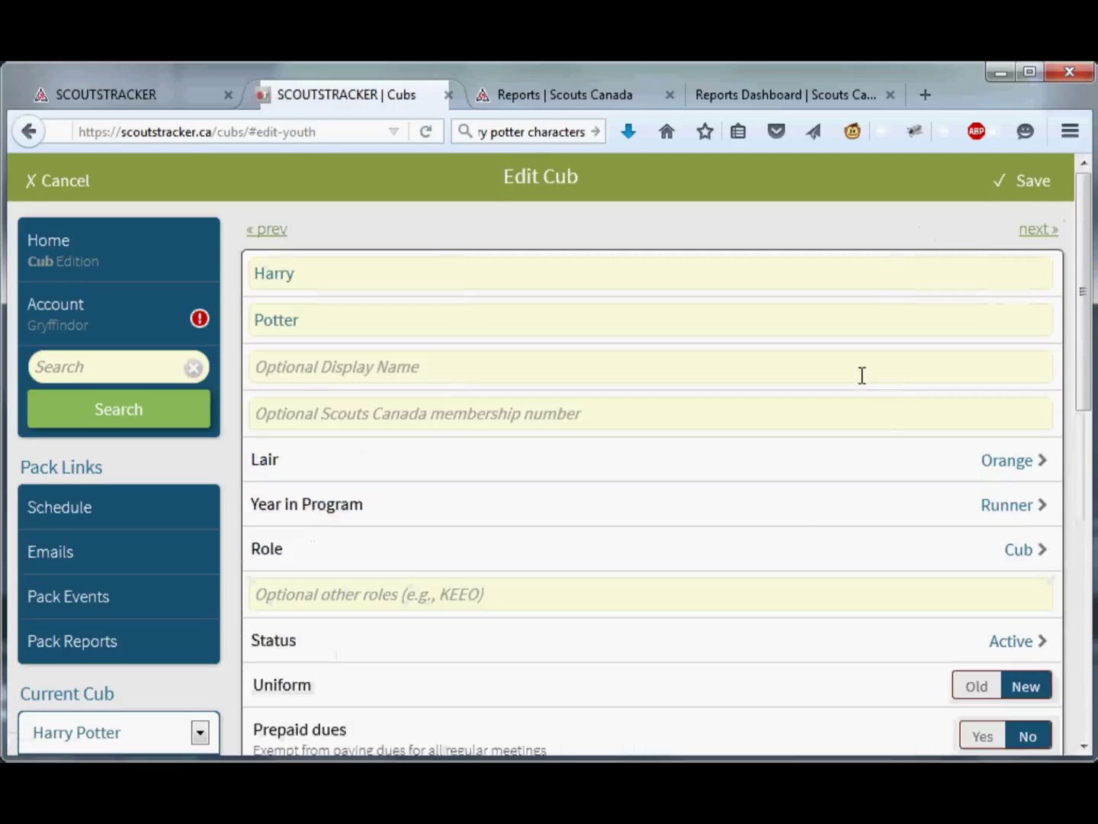
pyautogui.click(1024, 507)
pyautogui.click(292, 337)
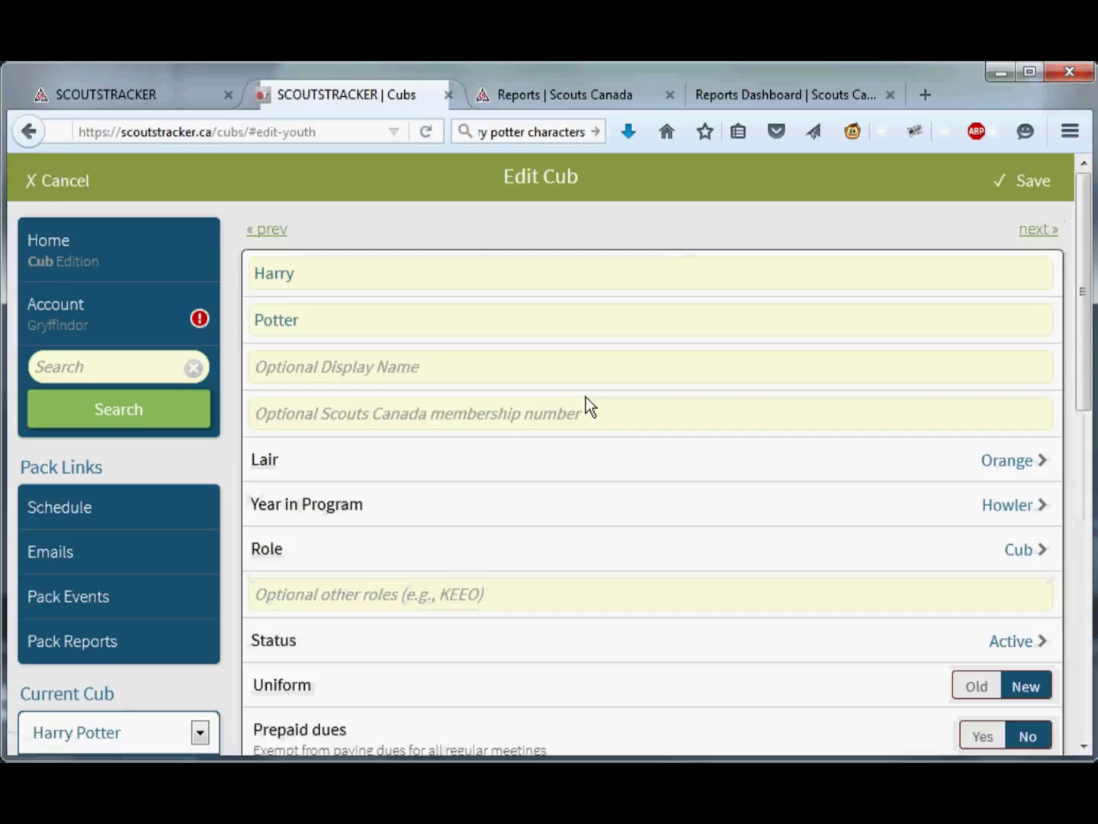
pyautogui.click(1031, 181)
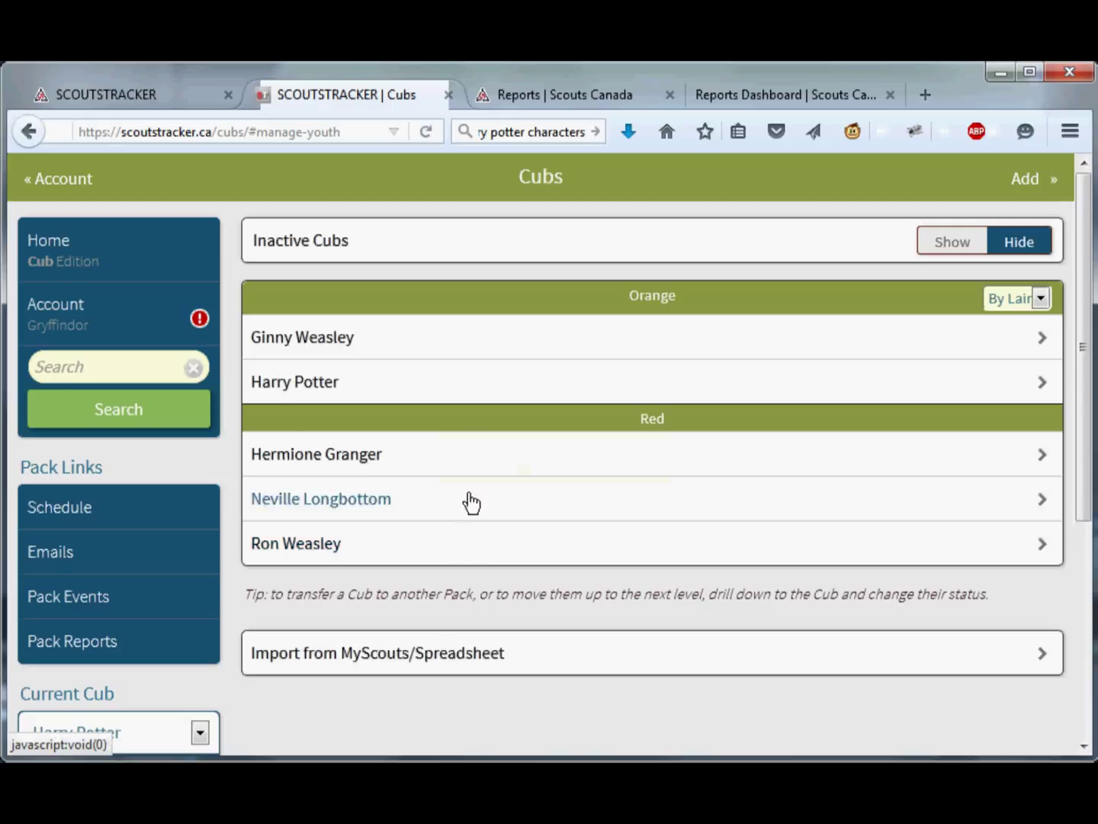
# Step: Review the first Orange lair Cub's record and which Cub/Parent logins can access it, without changing the access
pyautogui.click(306, 339)
pyautogui.scroll(-3, 614, 500)
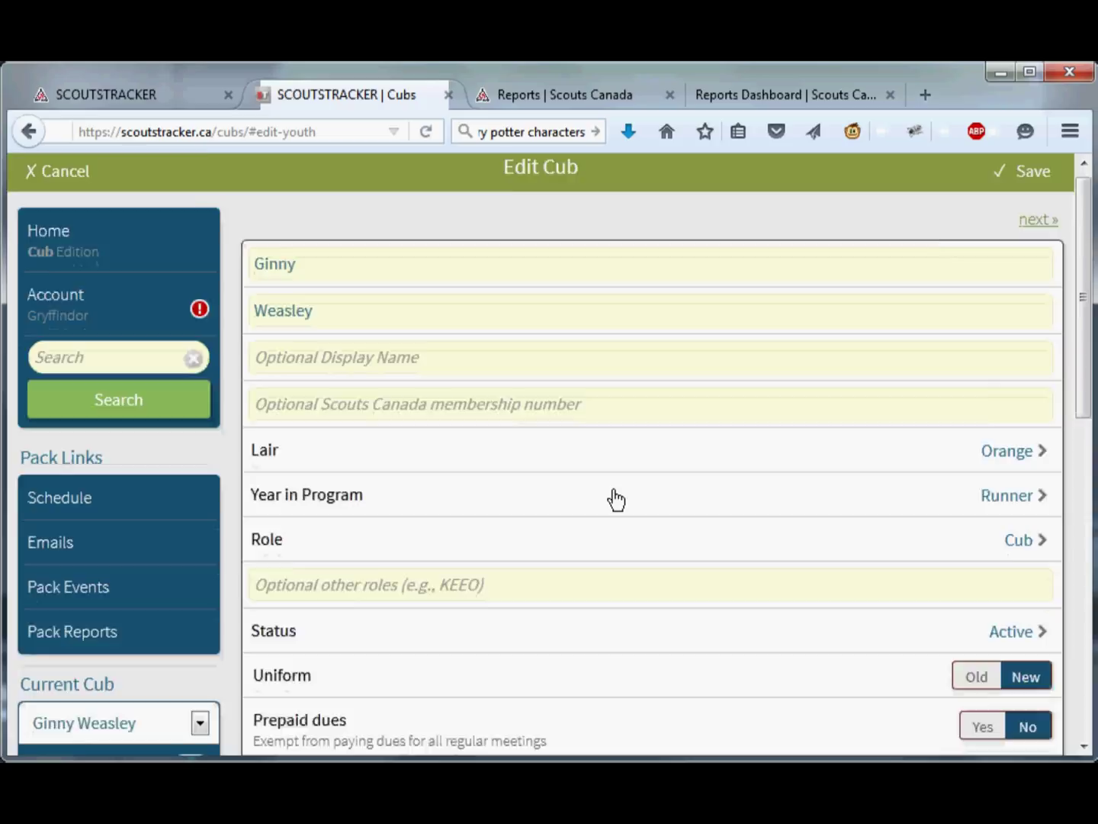
pyautogui.scroll(-6, 615, 500)
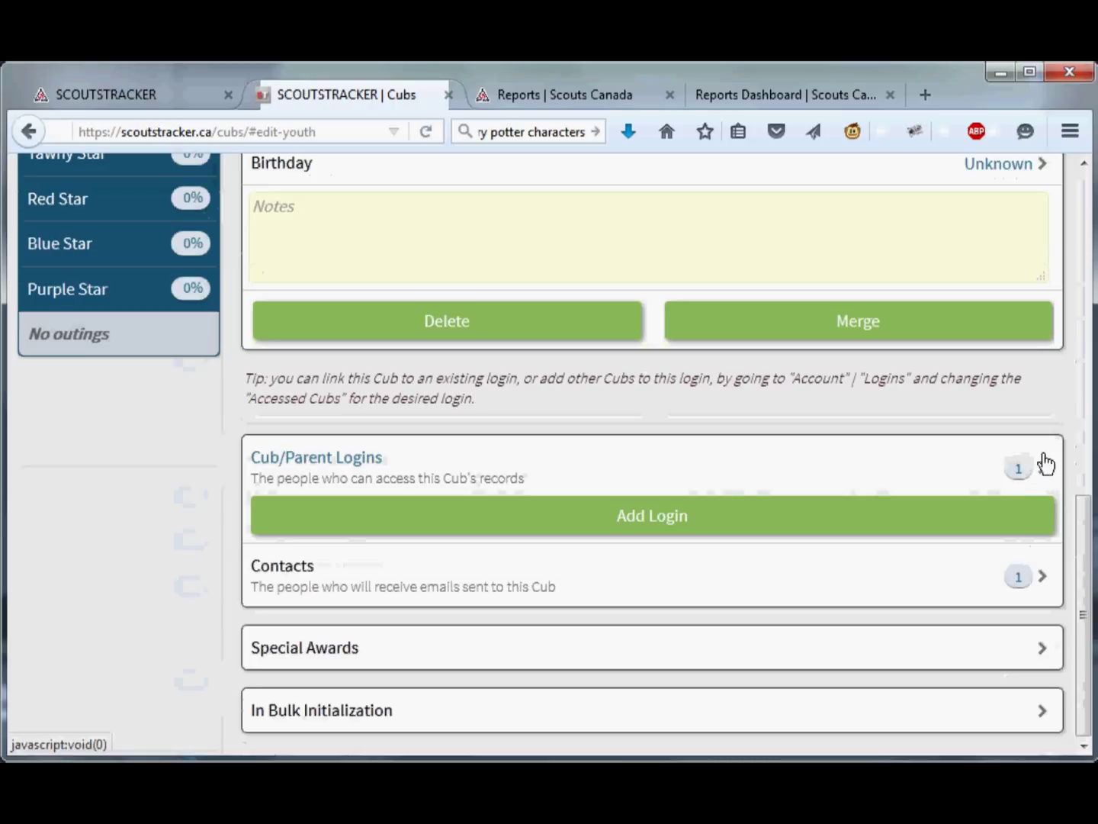
pyautogui.scroll(2, 442, 417)
pyautogui.scroll(-2, 442, 418)
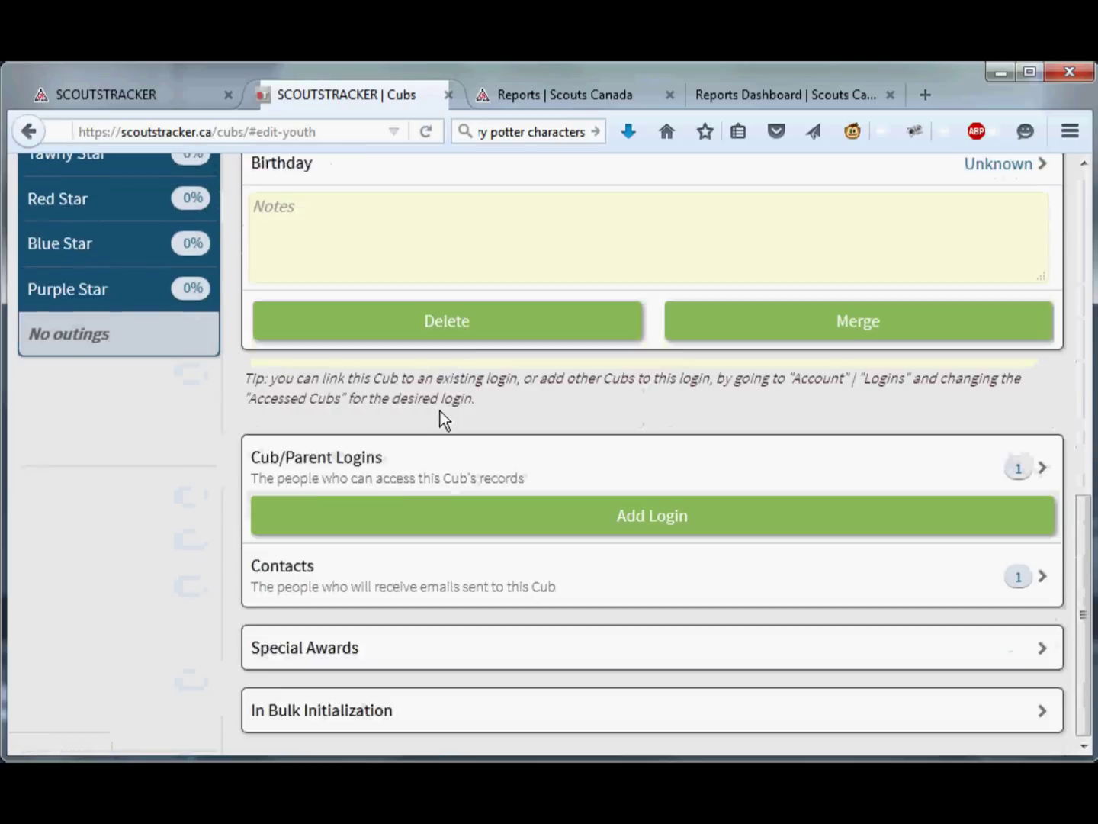
pyautogui.click(1040, 476)
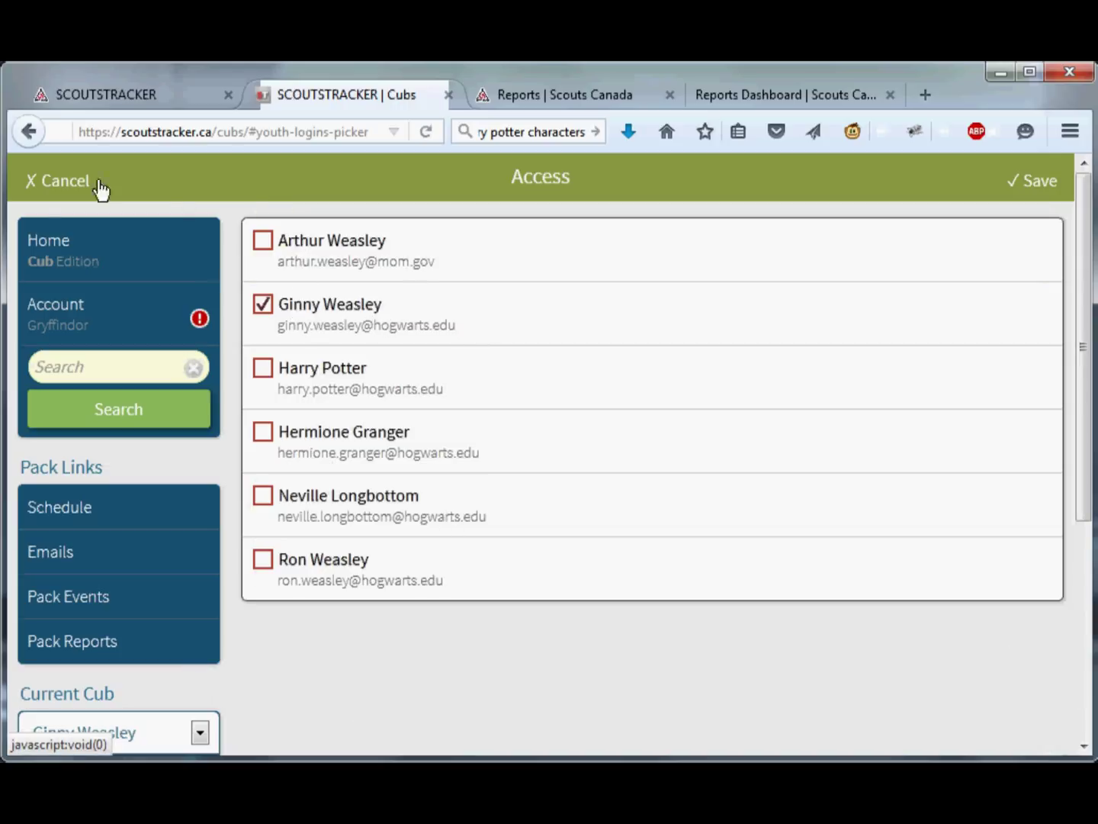
pyautogui.click(45, 182)
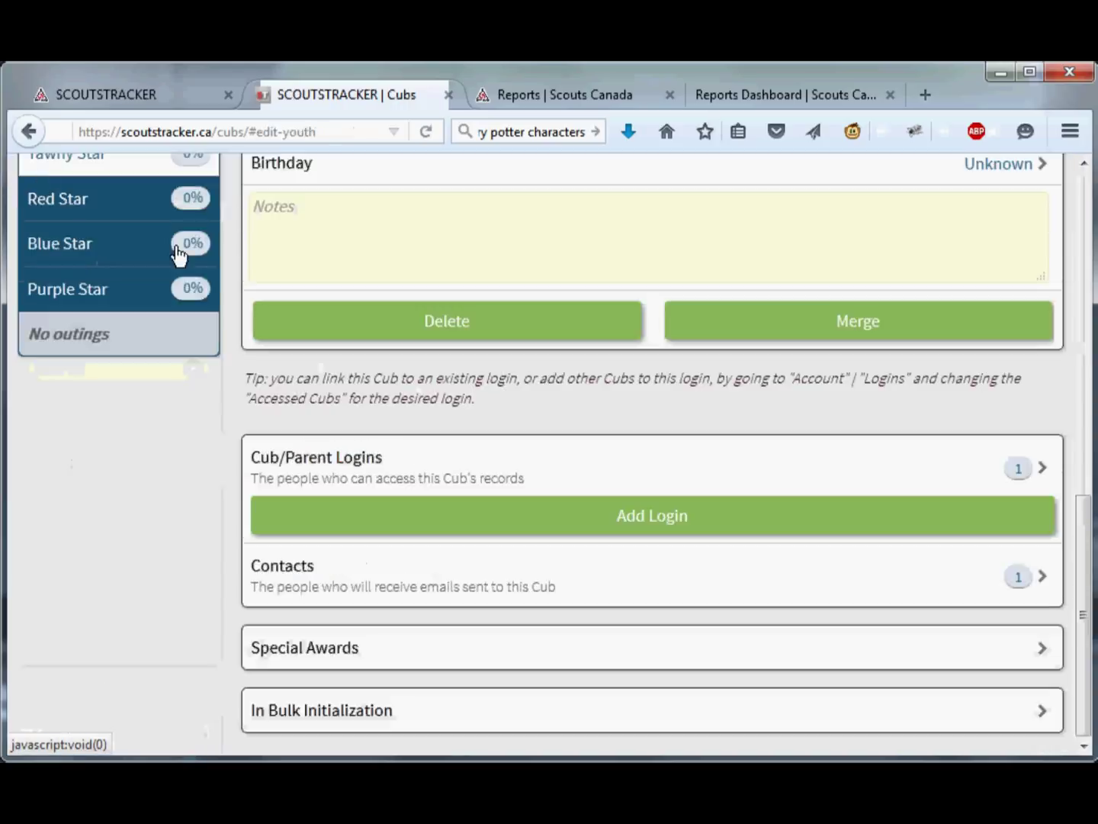
# Step: Open the account's Logins page and examine the Scouter logins and the Cubs/Parents logins listed by accessed Cub
pyautogui.click(450, 412)
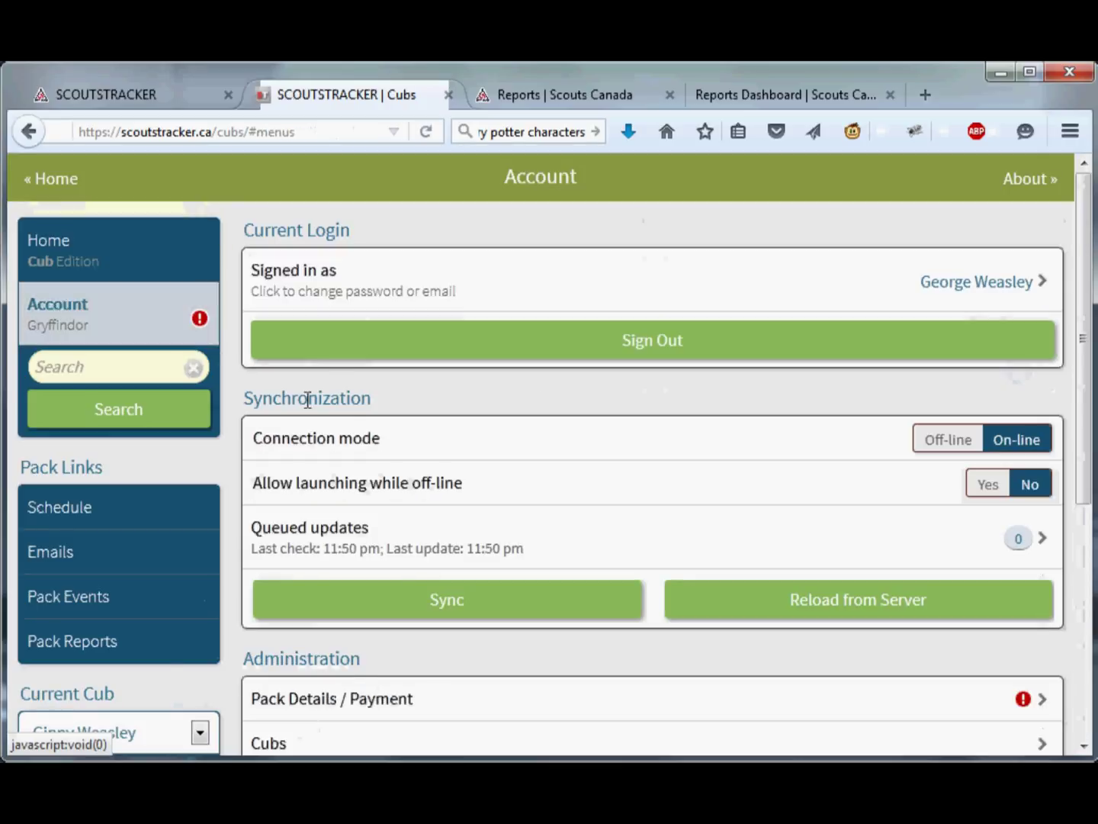
pyautogui.scroll(-5, 309, 392)
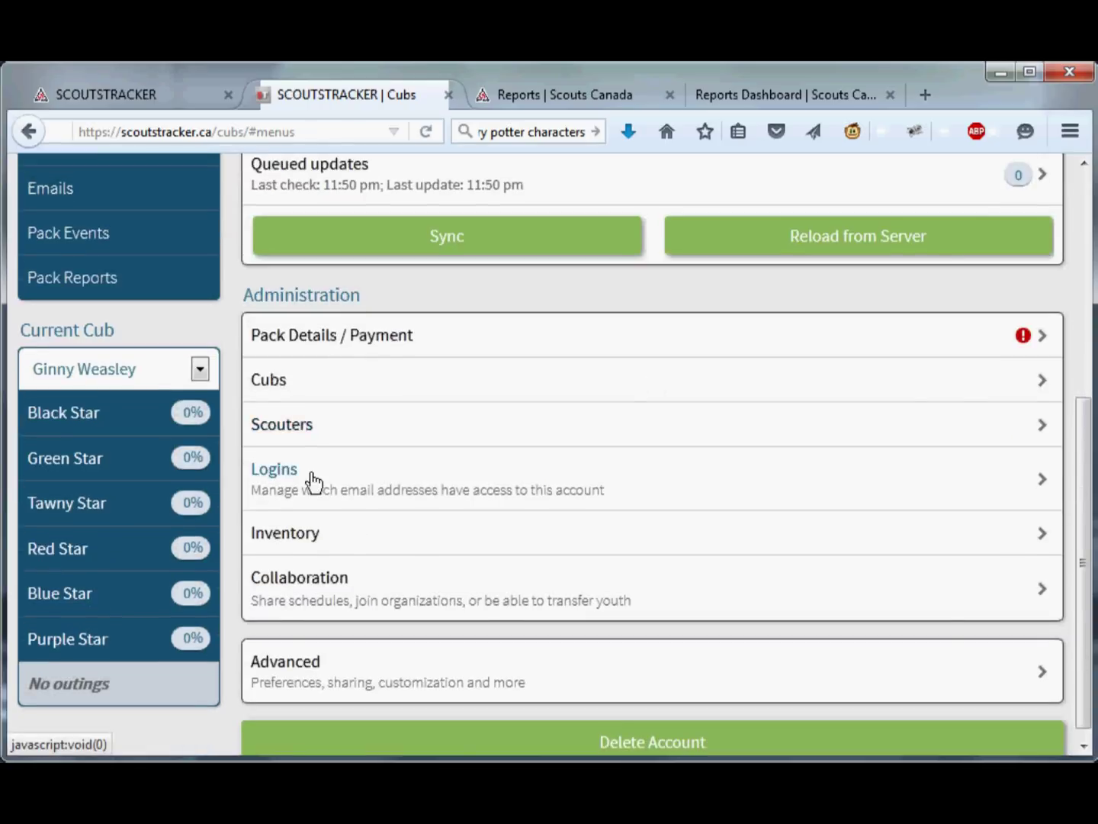
pyautogui.click(1044, 492)
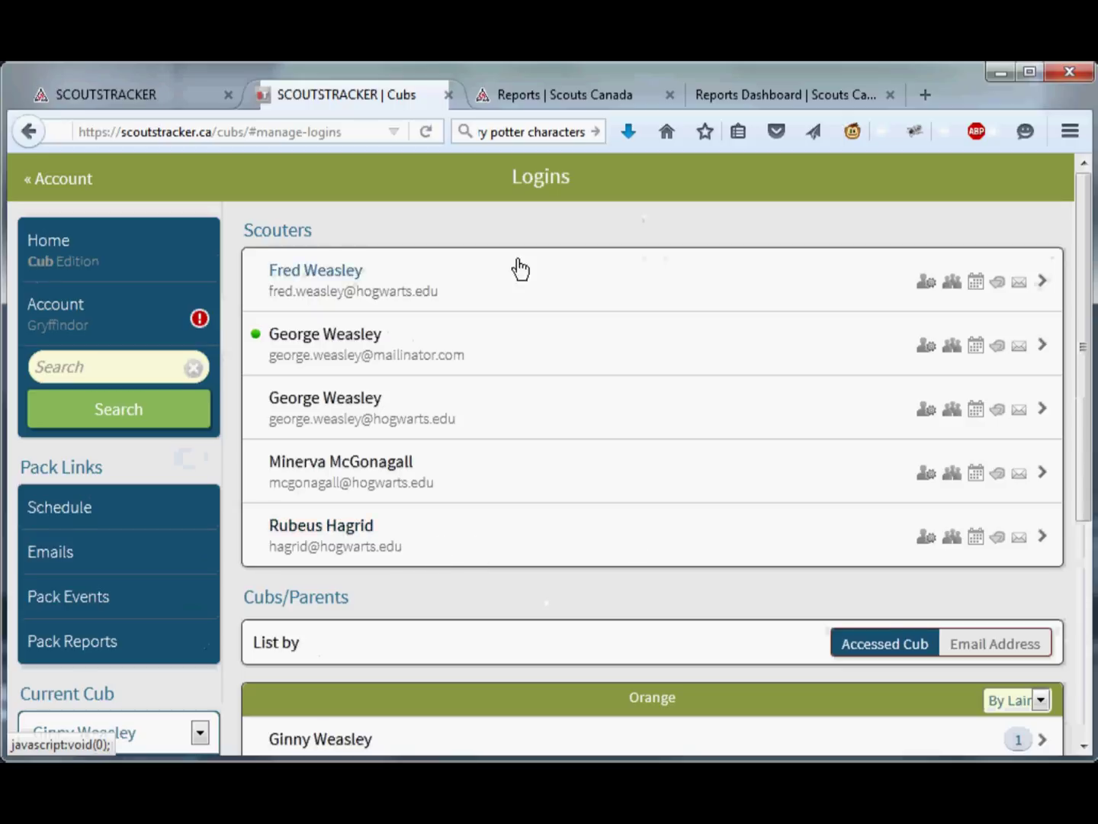
pyautogui.scroll(-2, 503, 560)
pyautogui.scroll(-5, 504, 534)
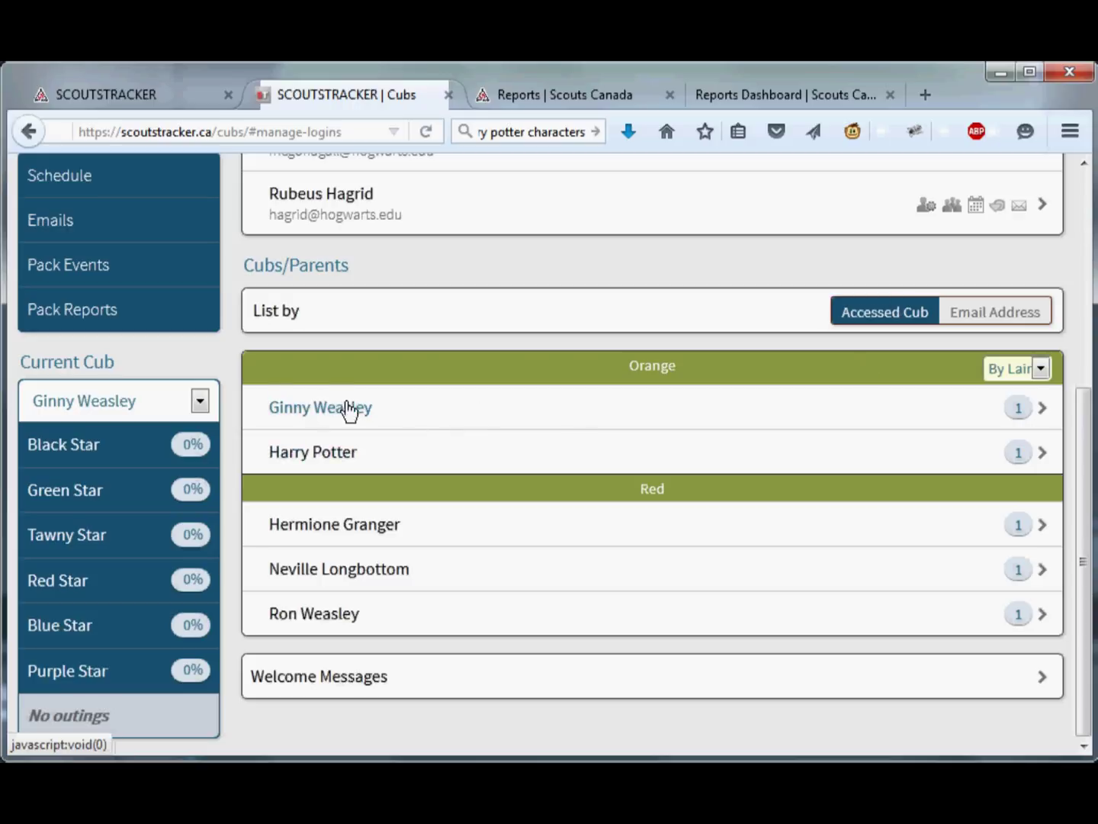
# Step: Change the first name on the first Orange lair Cub's login to the parent's first name and mark the email as a parent address
pyautogui.click(1044, 410)
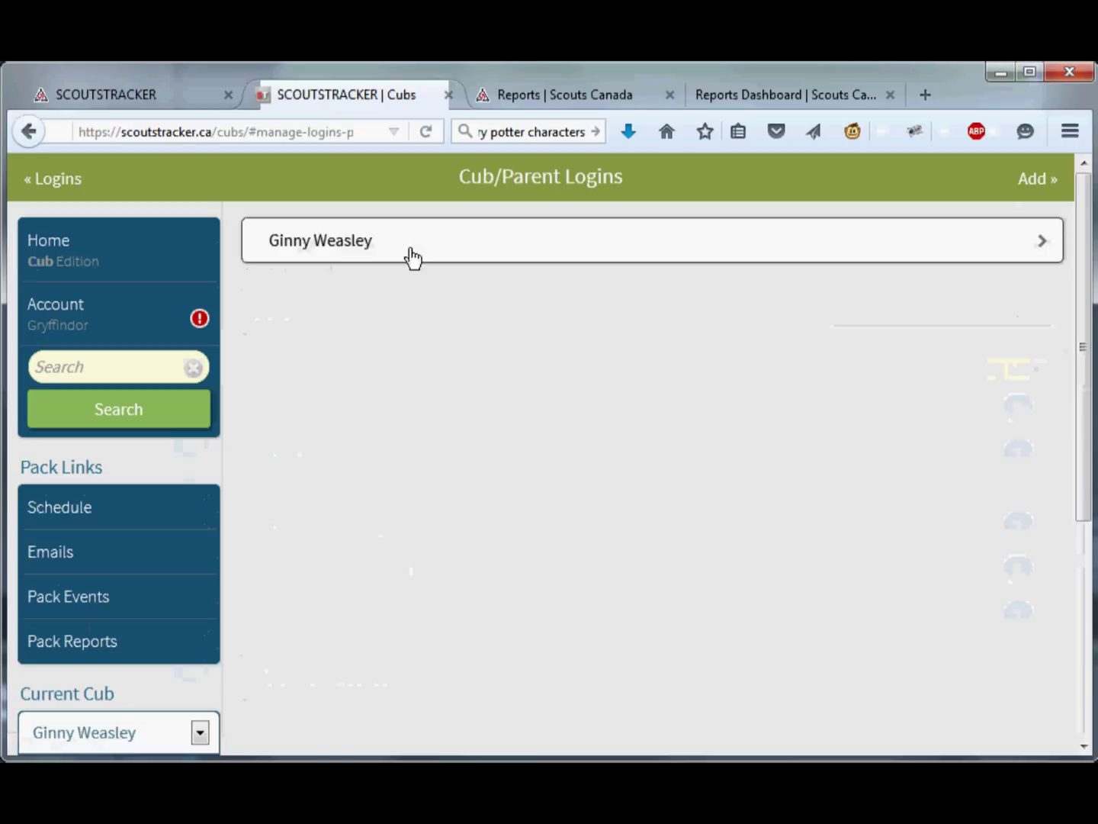
pyautogui.click(352, 254)
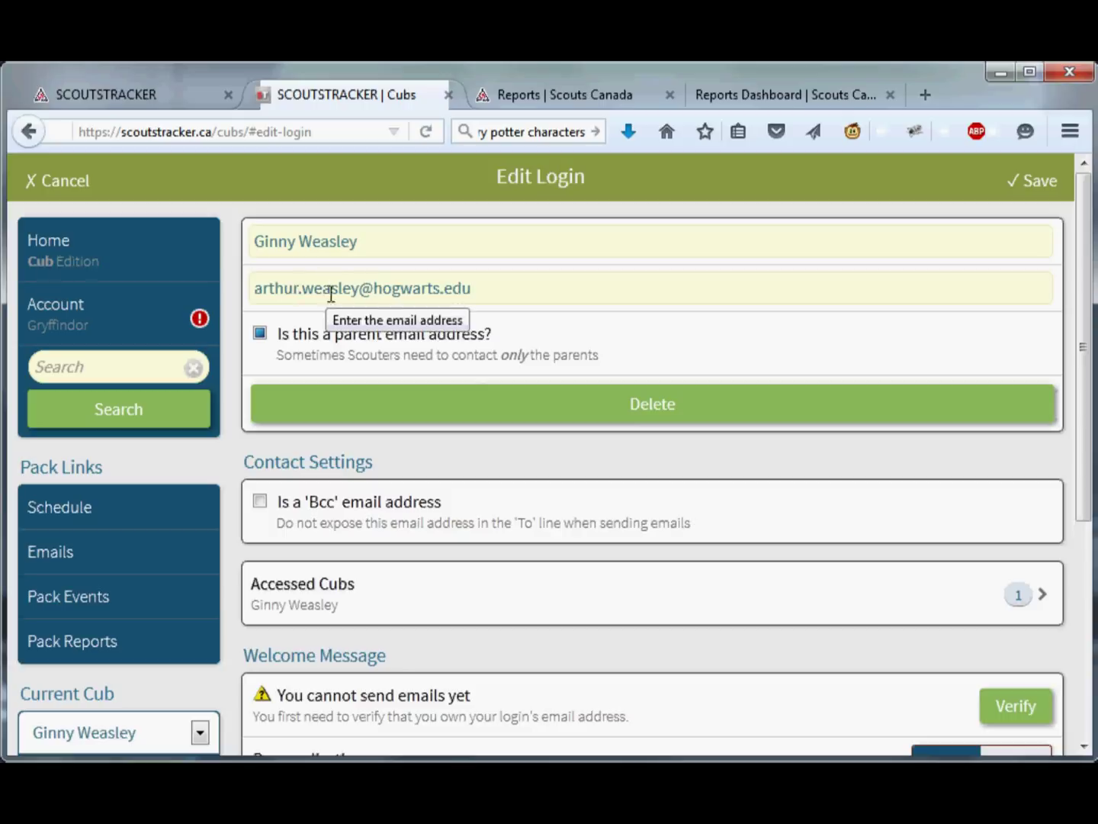
pyautogui.moveTo(293, 244); pyautogui.dragTo(238, 243)
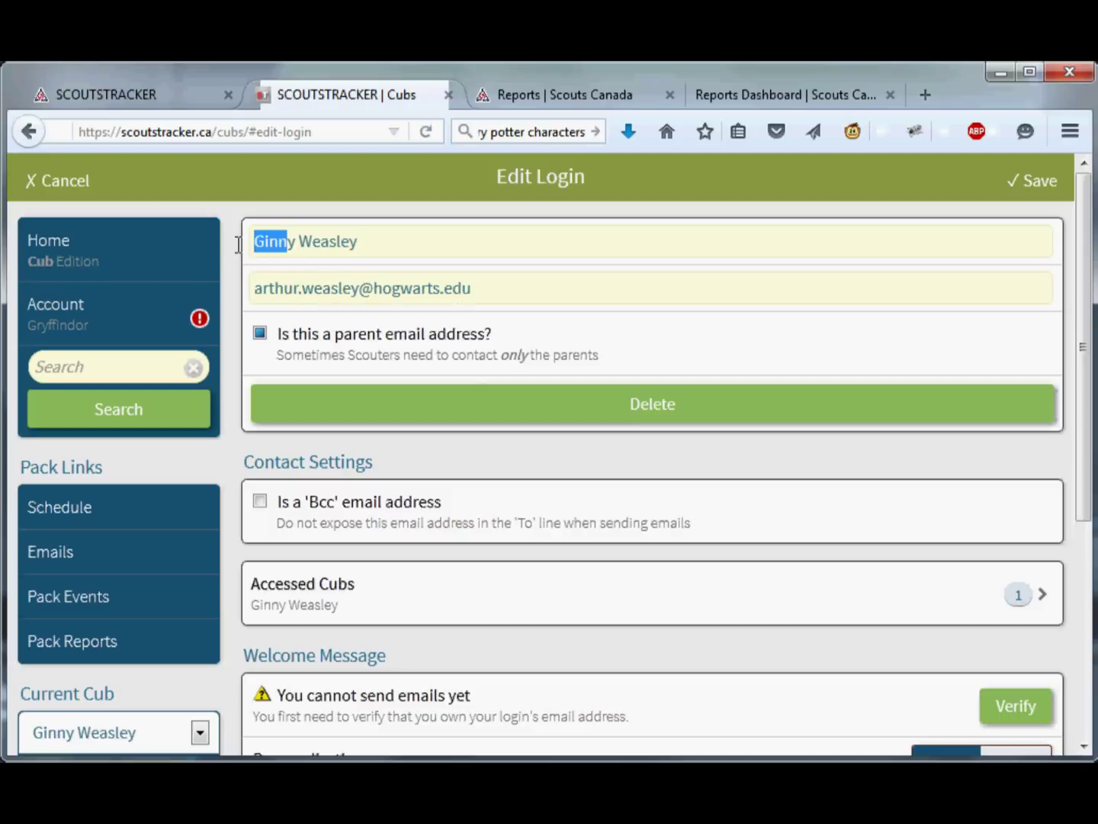
pyautogui.write('Arthur')
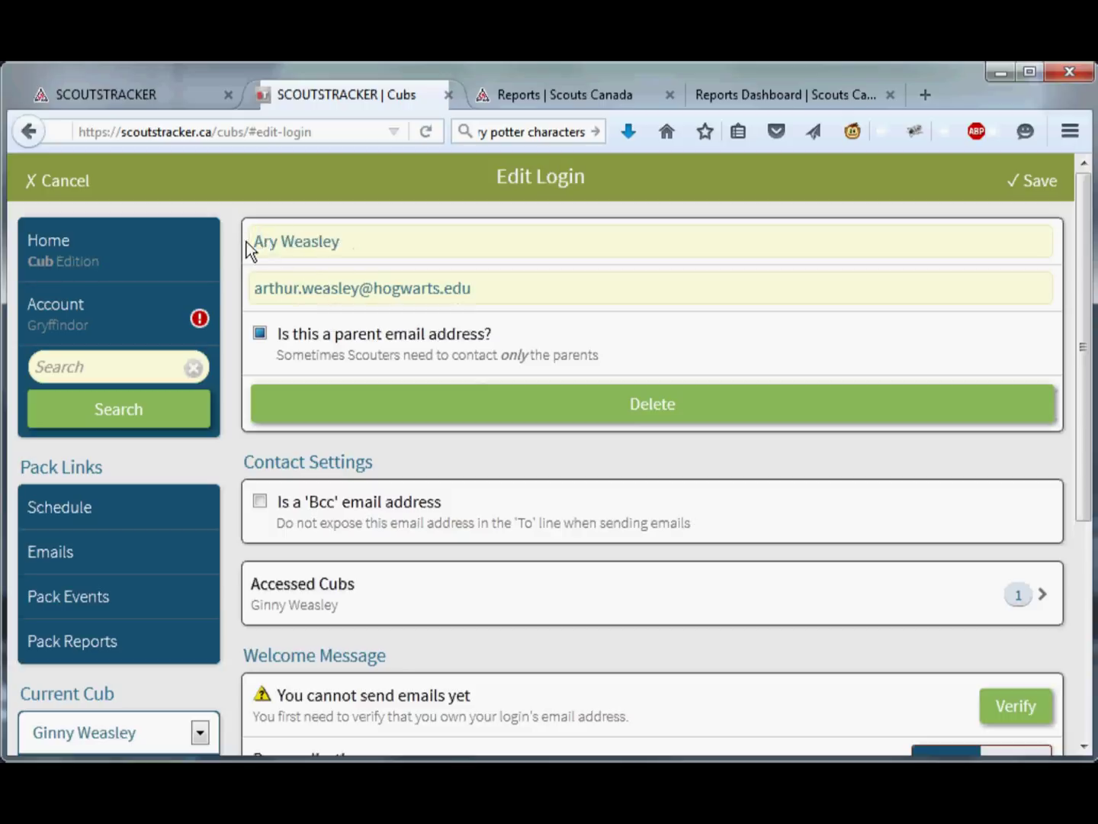
pyautogui.press('Delete')
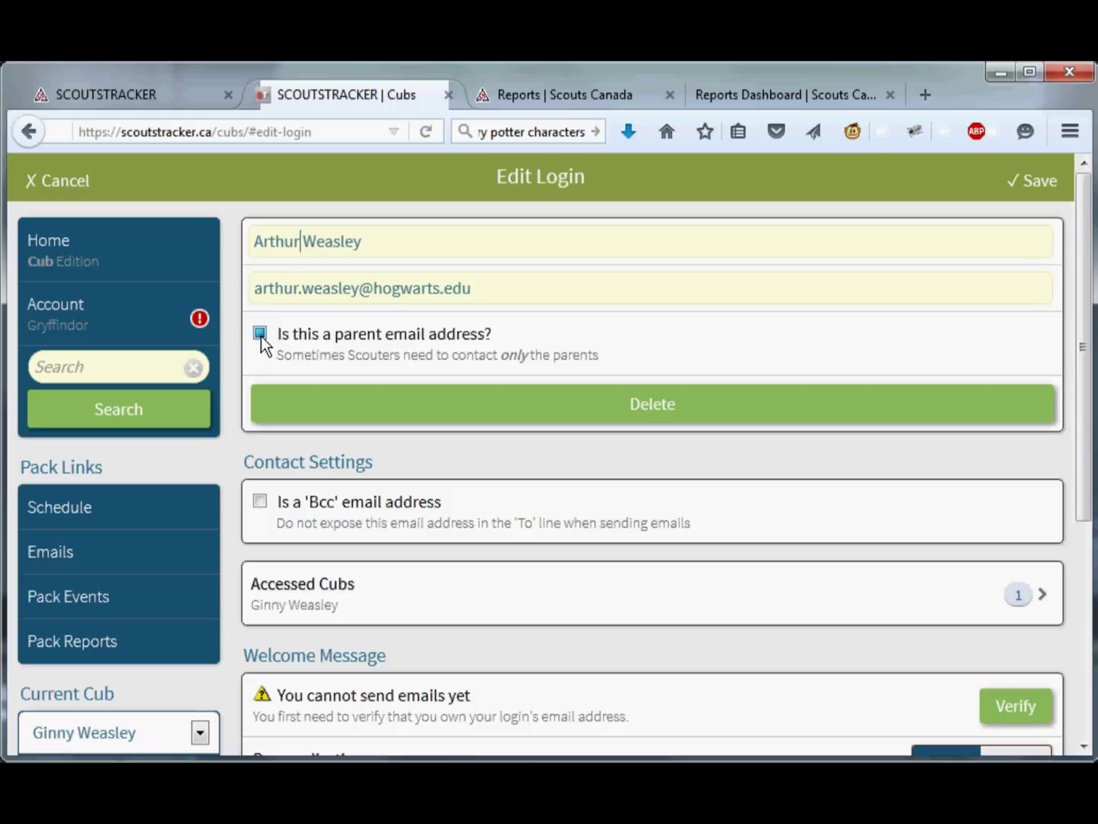
pyautogui.click(1045, 193)
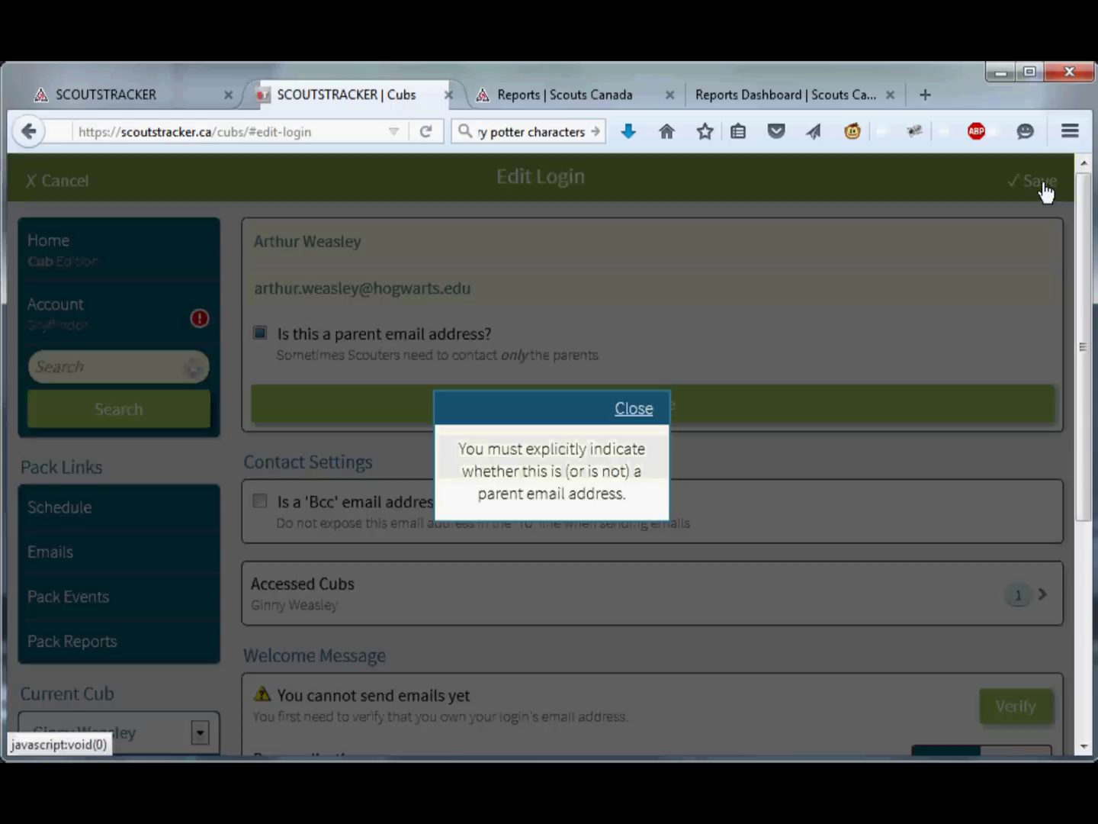
pyautogui.click(635, 410)
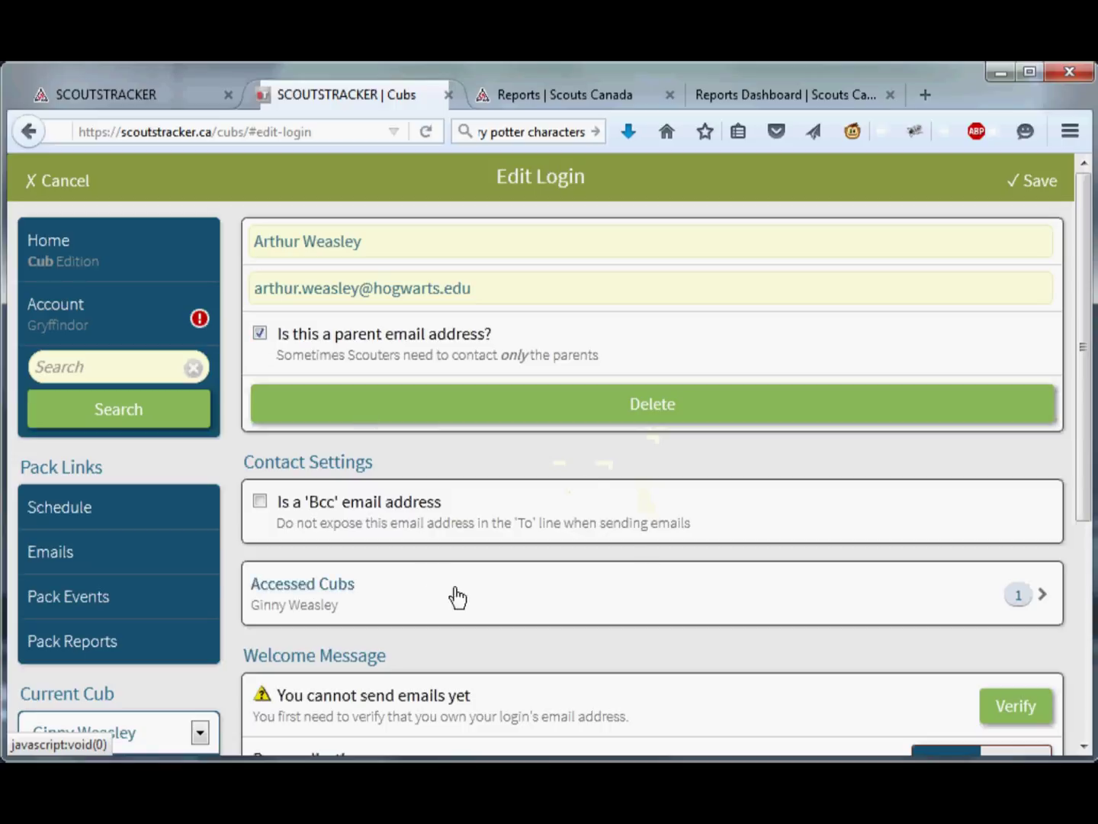
# Step: Give the parent's login access to the last Cub in the Red lair as well and save the login
pyautogui.click(1042, 595)
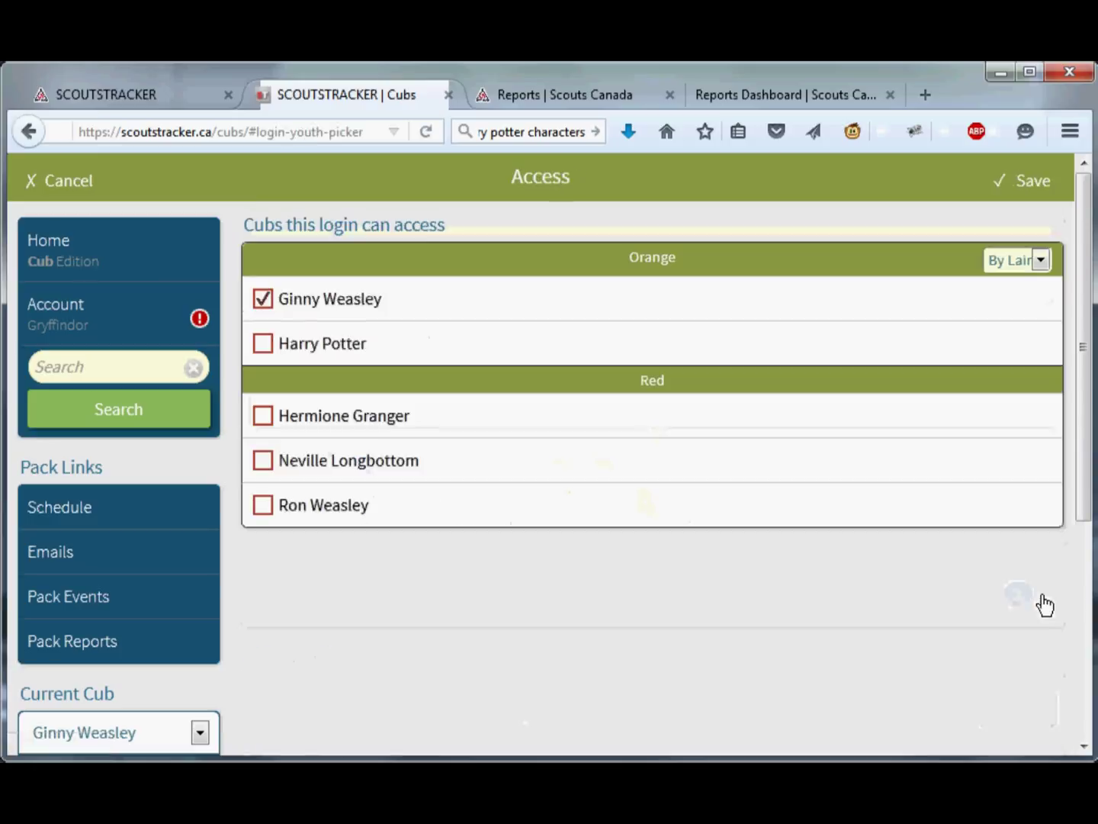
pyautogui.click(265, 508)
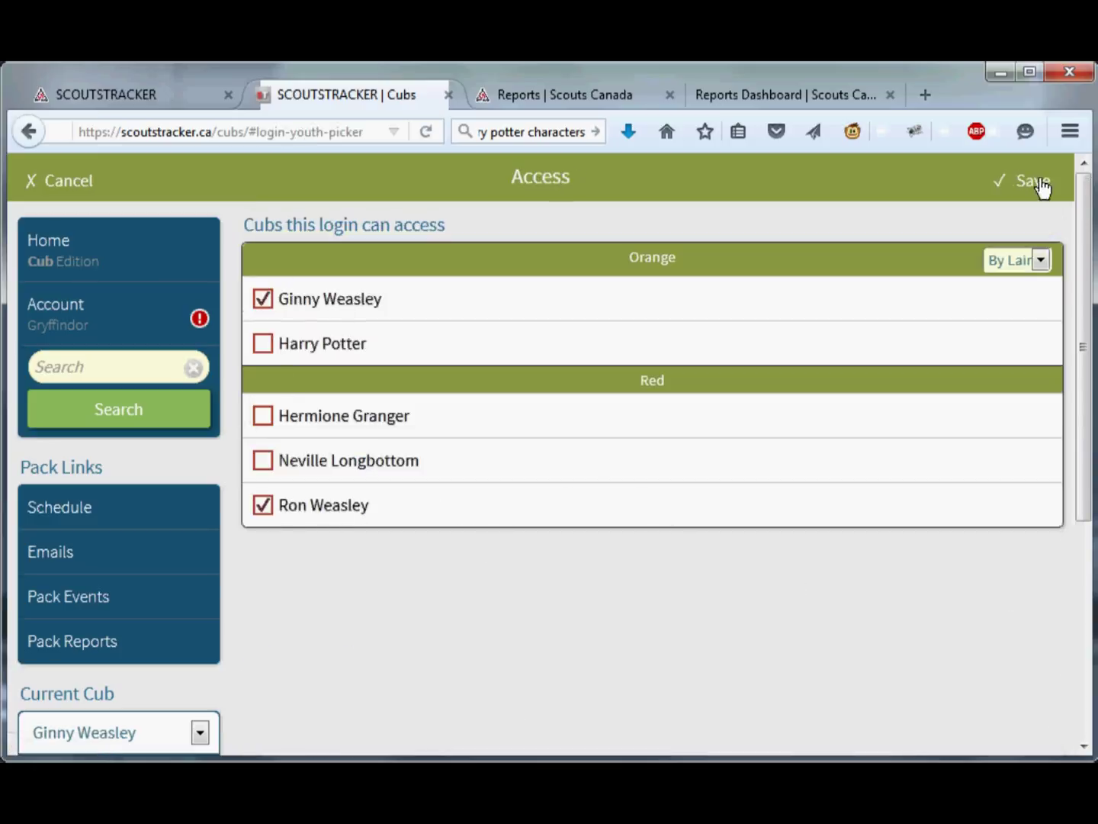
pyautogui.click(1008, 192)
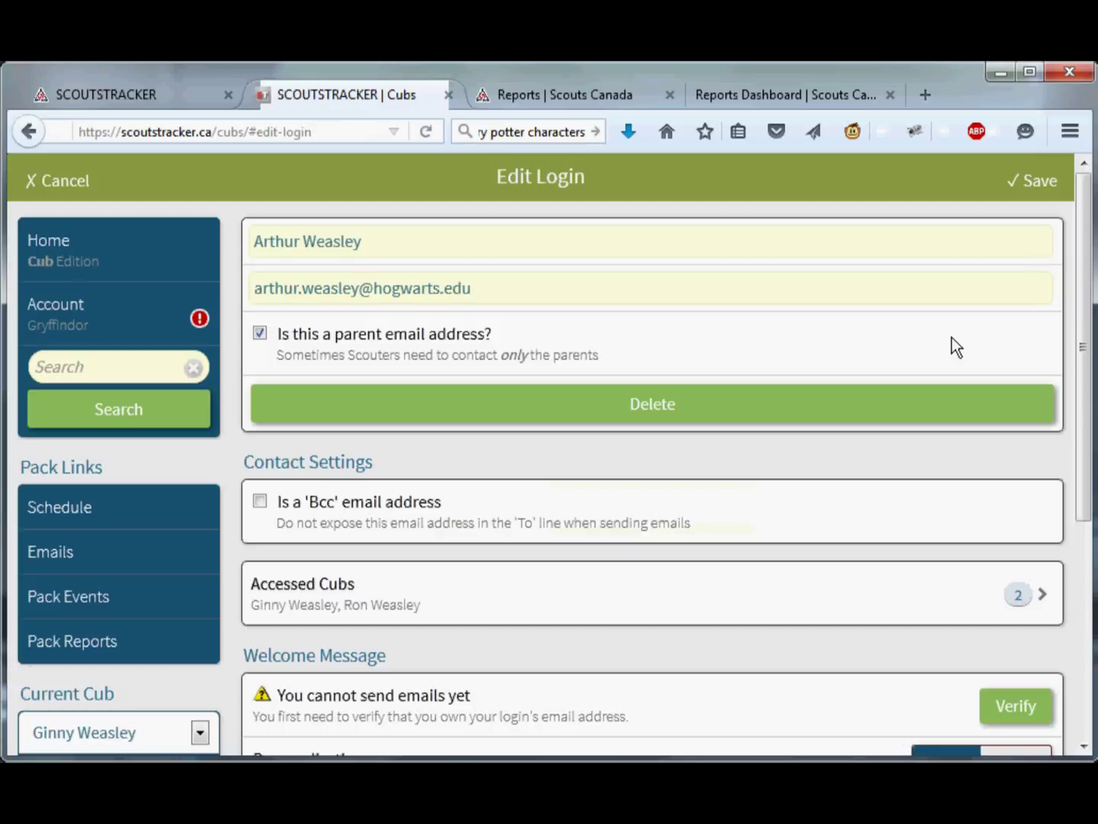
pyautogui.click(1027, 191)
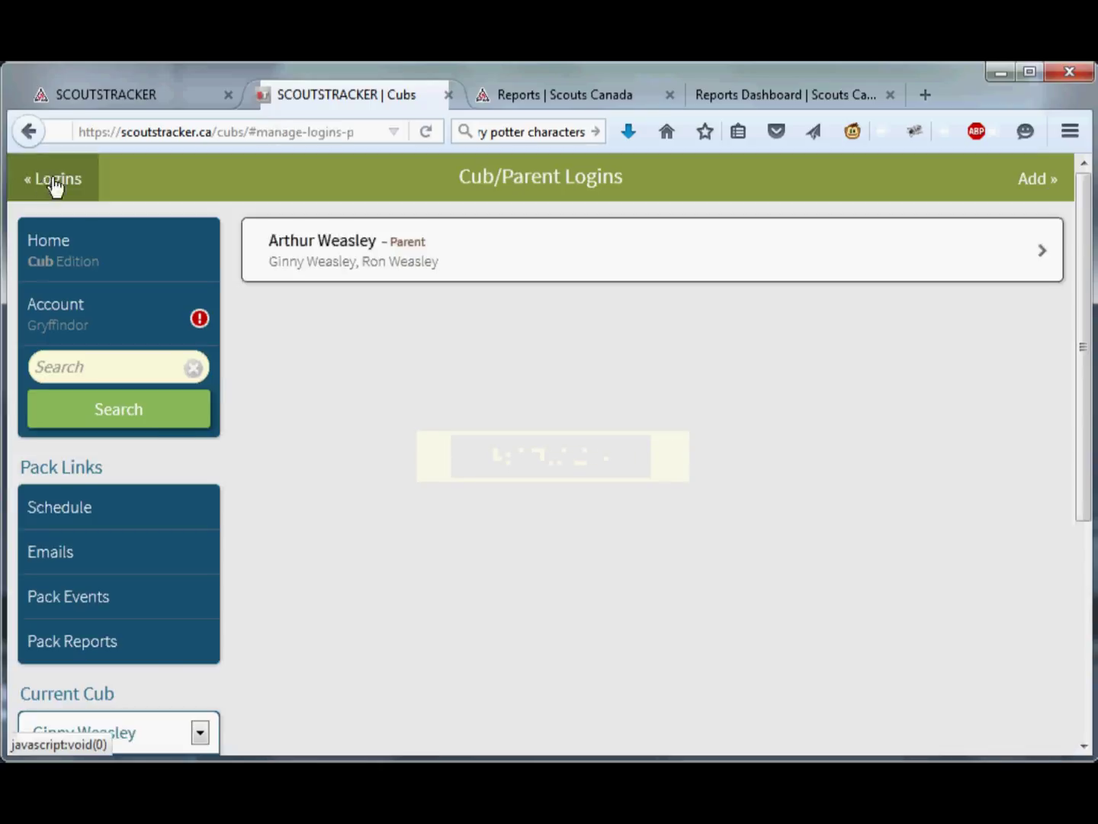
# Step: Return to the Logins page and view the logins that can access the last Cub in the Red lair
pyautogui.click(45, 179)
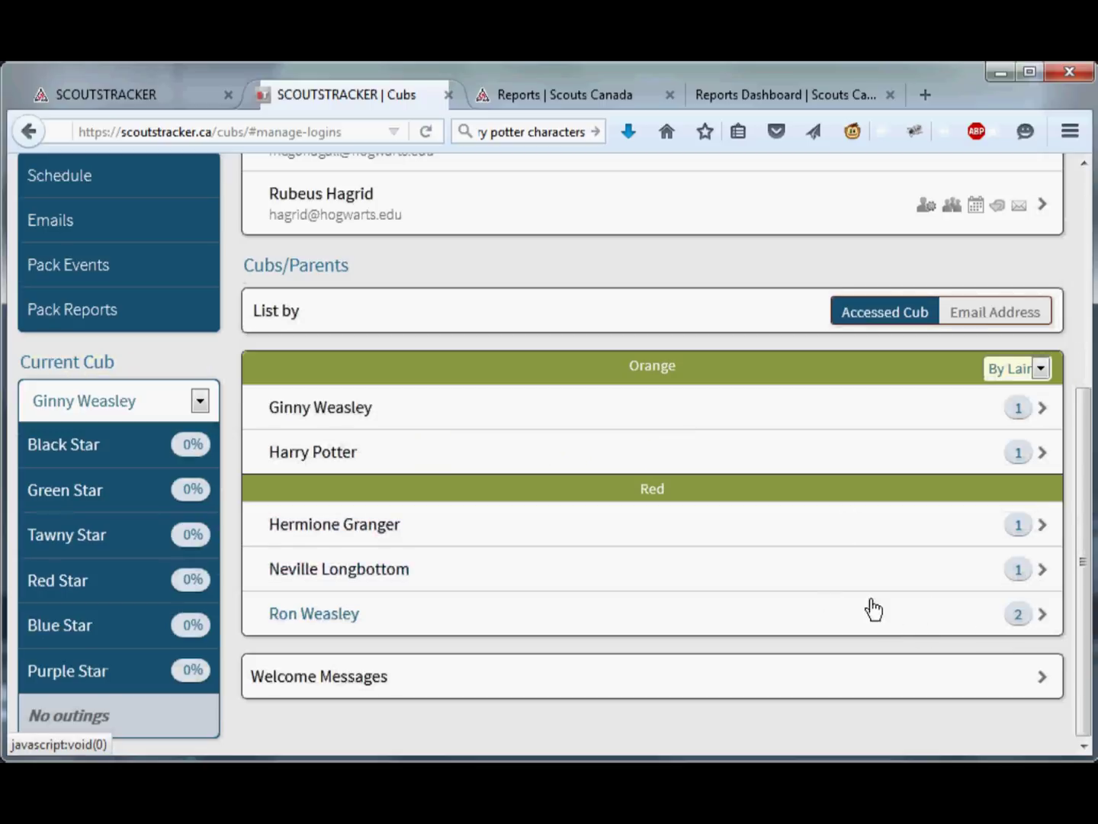
pyautogui.click(1043, 622)
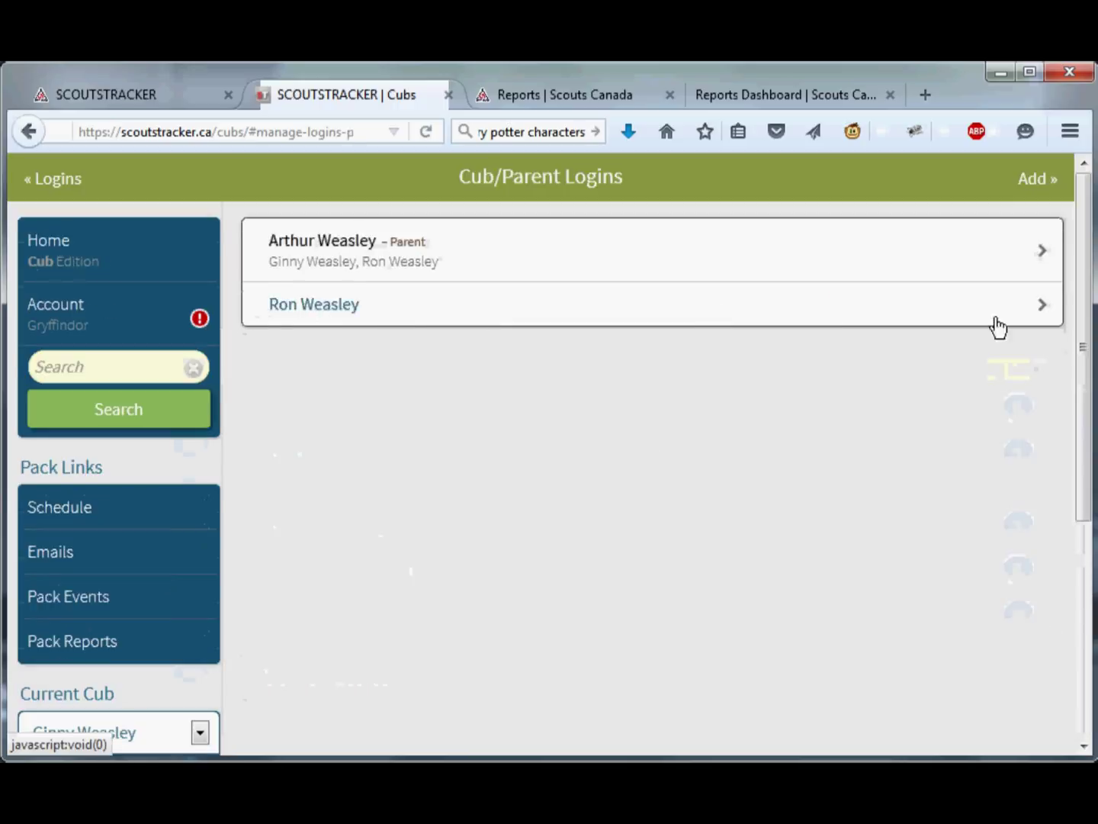
# Step: Permanently delete the redundant login in the last Red lair Cub's own name, leaving the parent's login in place
pyautogui.click(1049, 313)
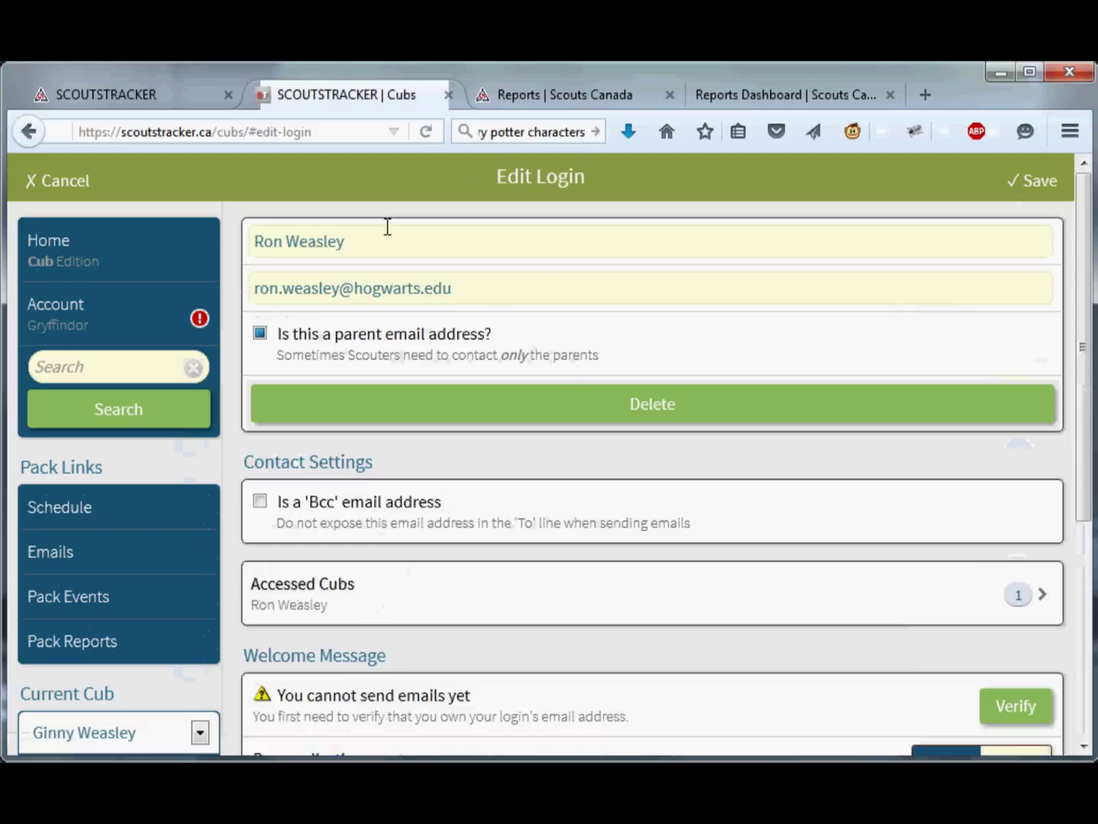
pyautogui.click(669, 404)
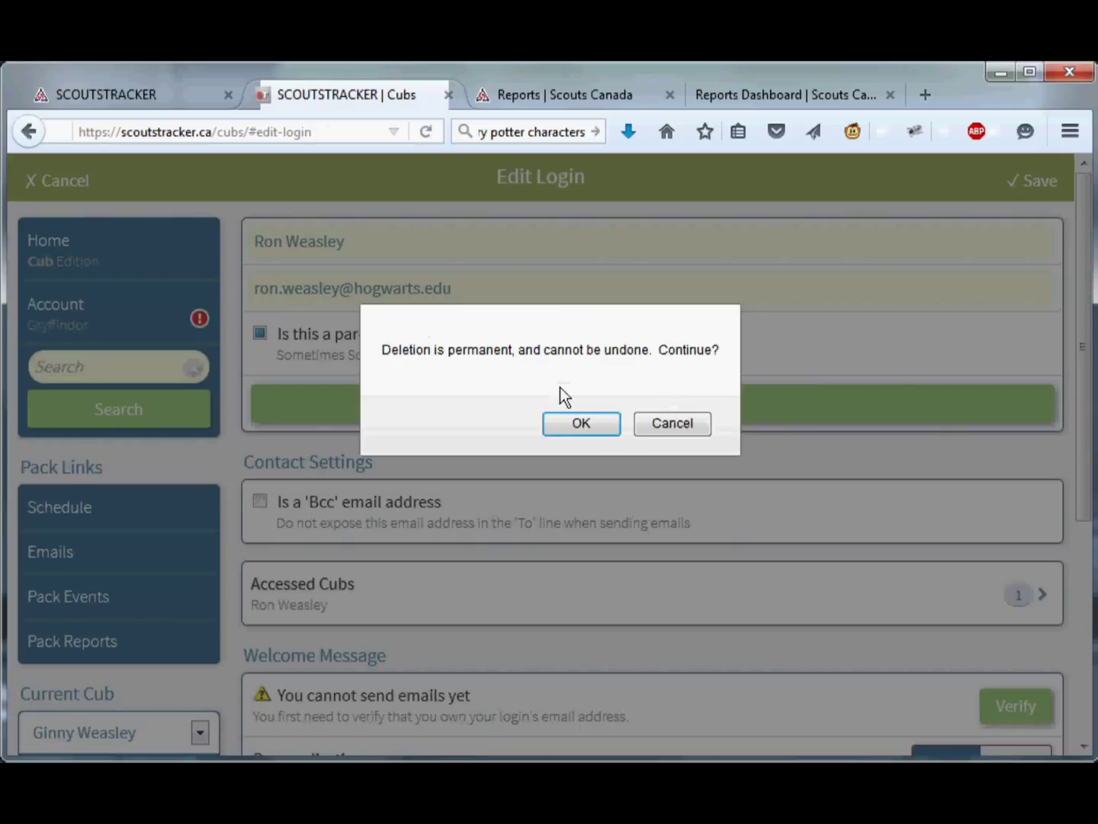
pyautogui.click(577, 424)
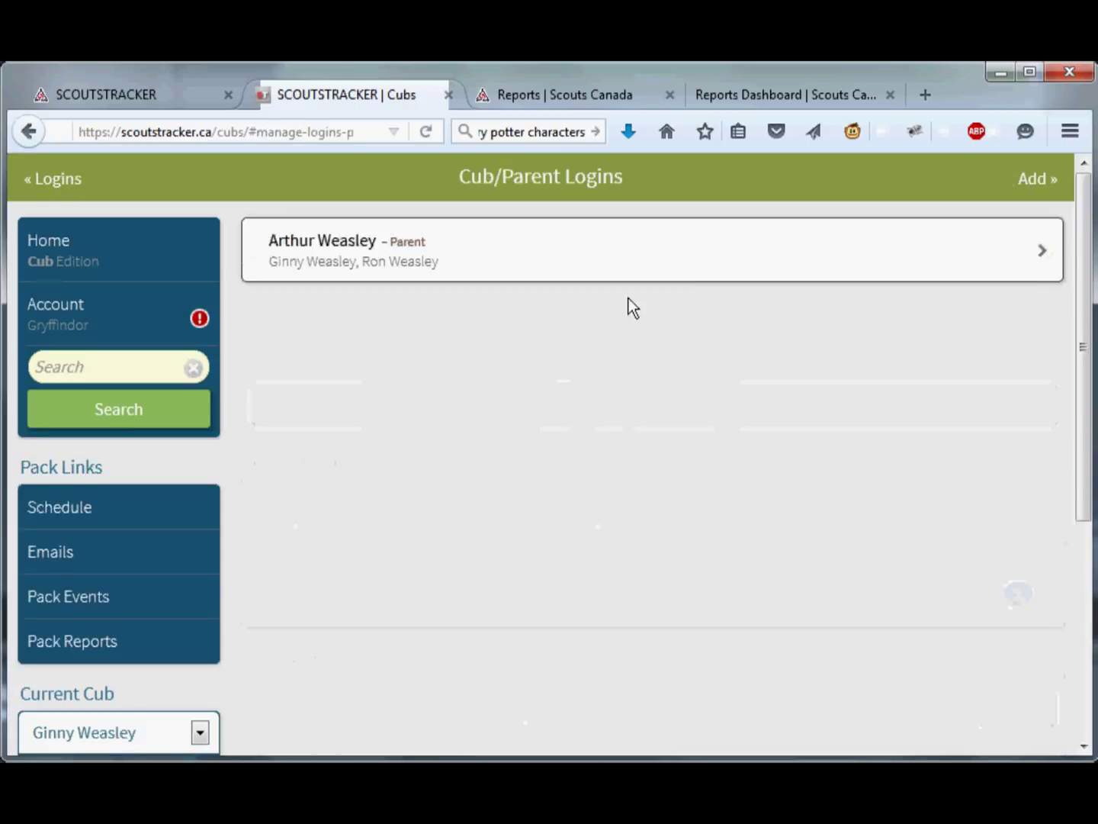
# Step: Check the last Red lair Cub's remaining logins and review the Cubs/Parents list on the Logins page
pyautogui.click(43, 186)
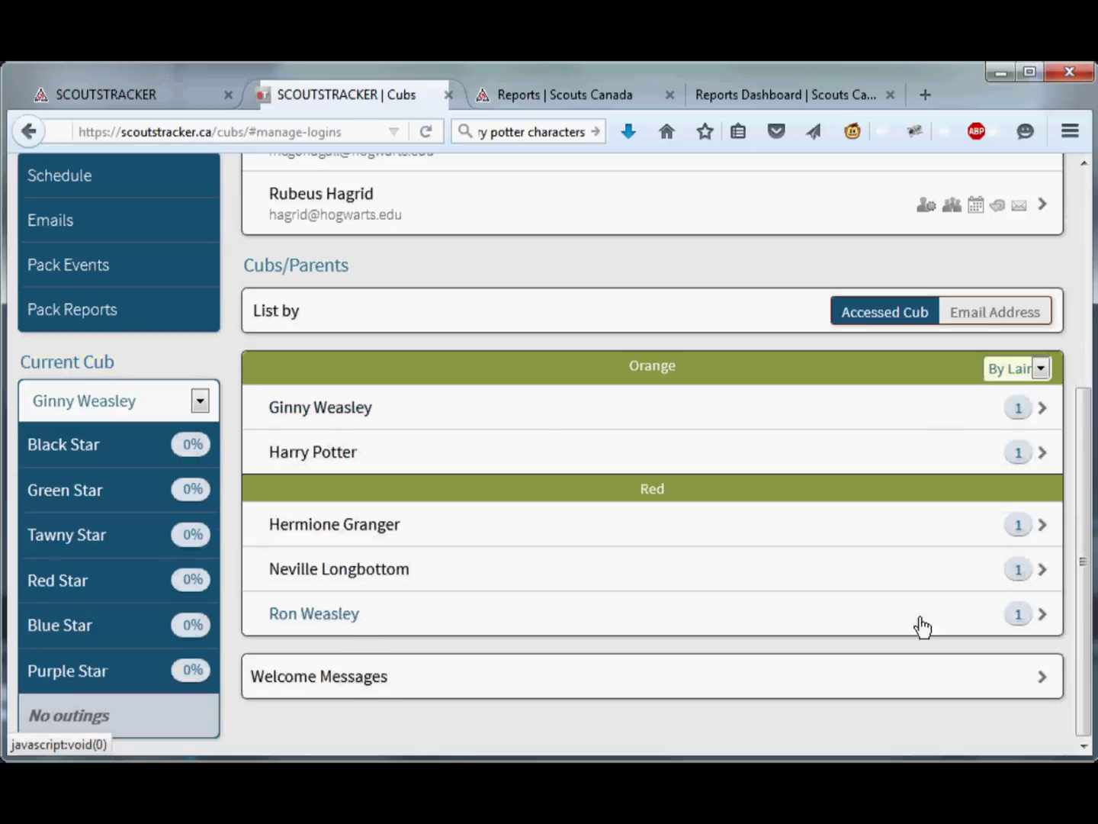
pyautogui.click(1043, 622)
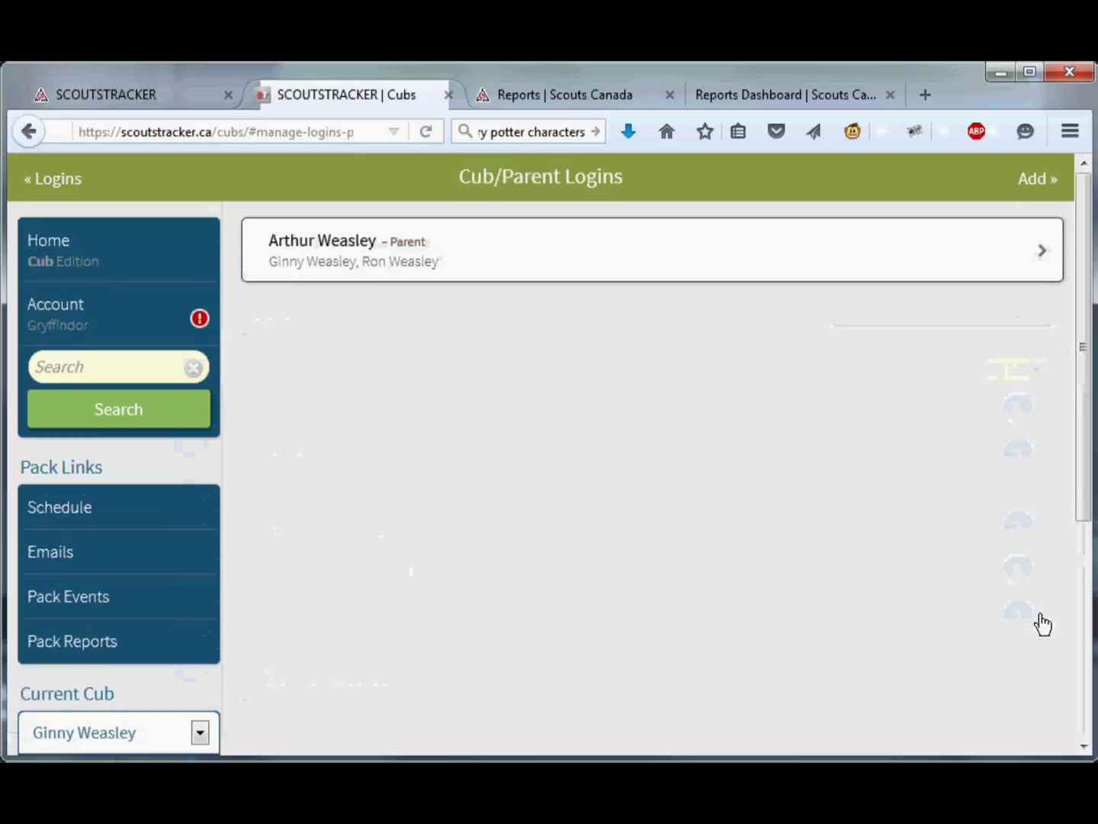
pyautogui.click(28, 134)
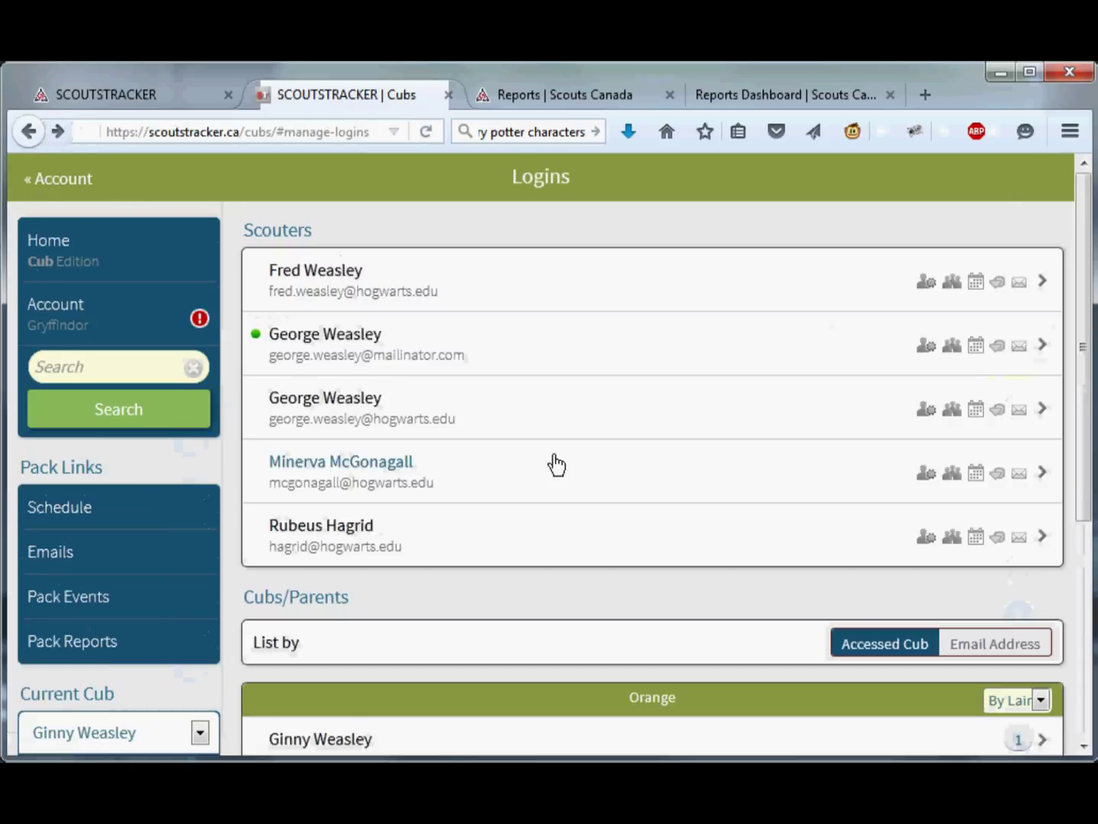
pyautogui.scroll(-2, 601, 466)
pyautogui.scroll(-1, 601, 466)
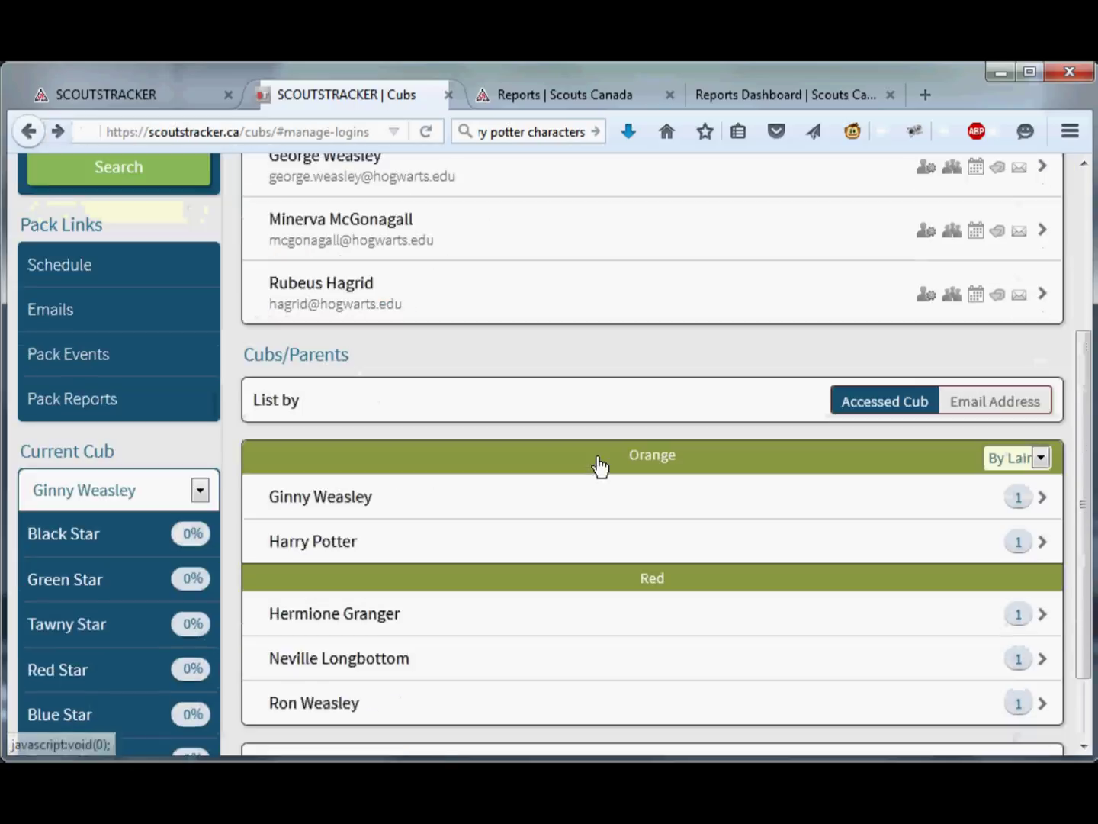
pyautogui.scroll(-1, 599, 463)
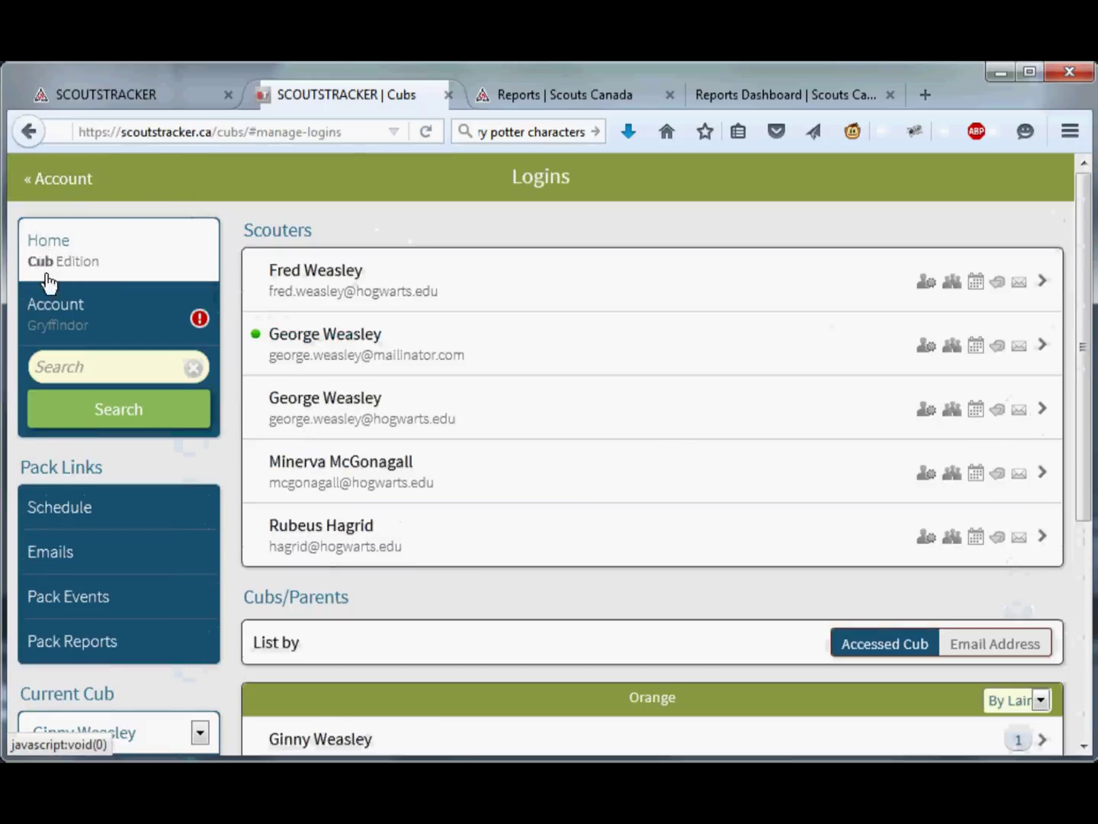
# Step: Open the first Red lair Cub's record from the account's Cubs list and view its Cub/Parent Logins and Contacts section
pyautogui.click(55, 305)
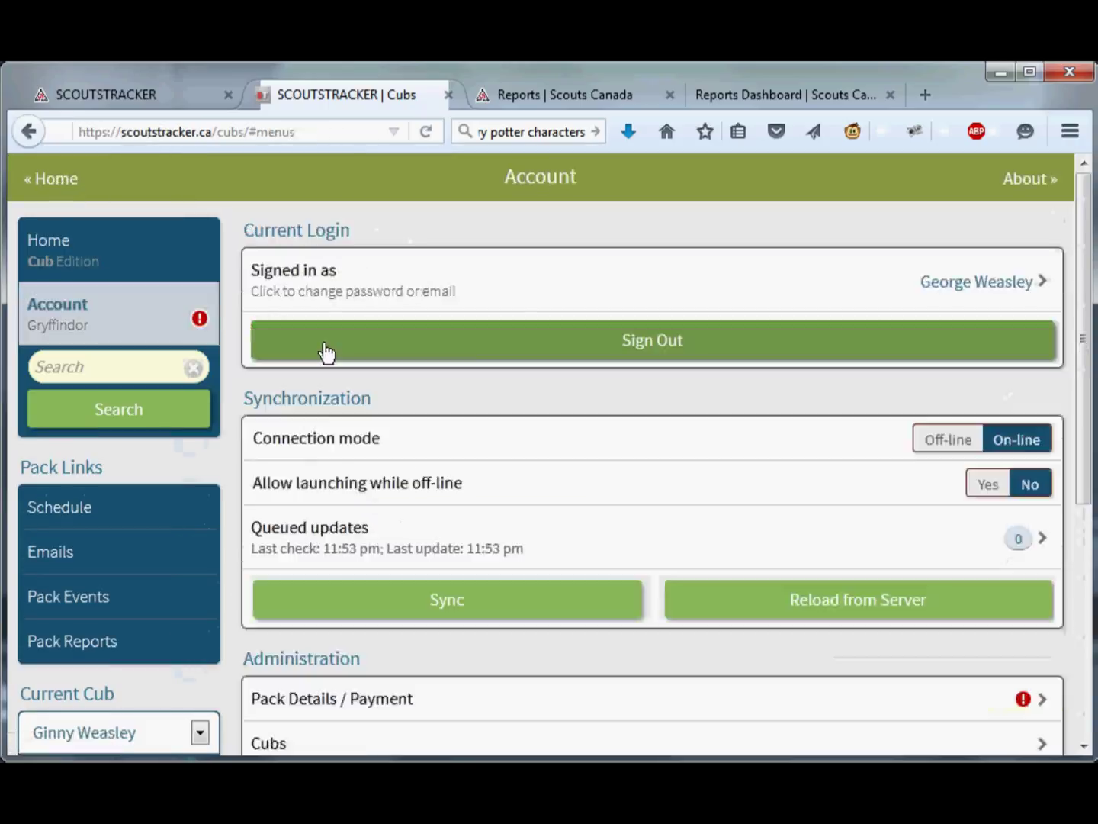
pyautogui.scroll(-3, 385, 595)
pyautogui.click(300, 513)
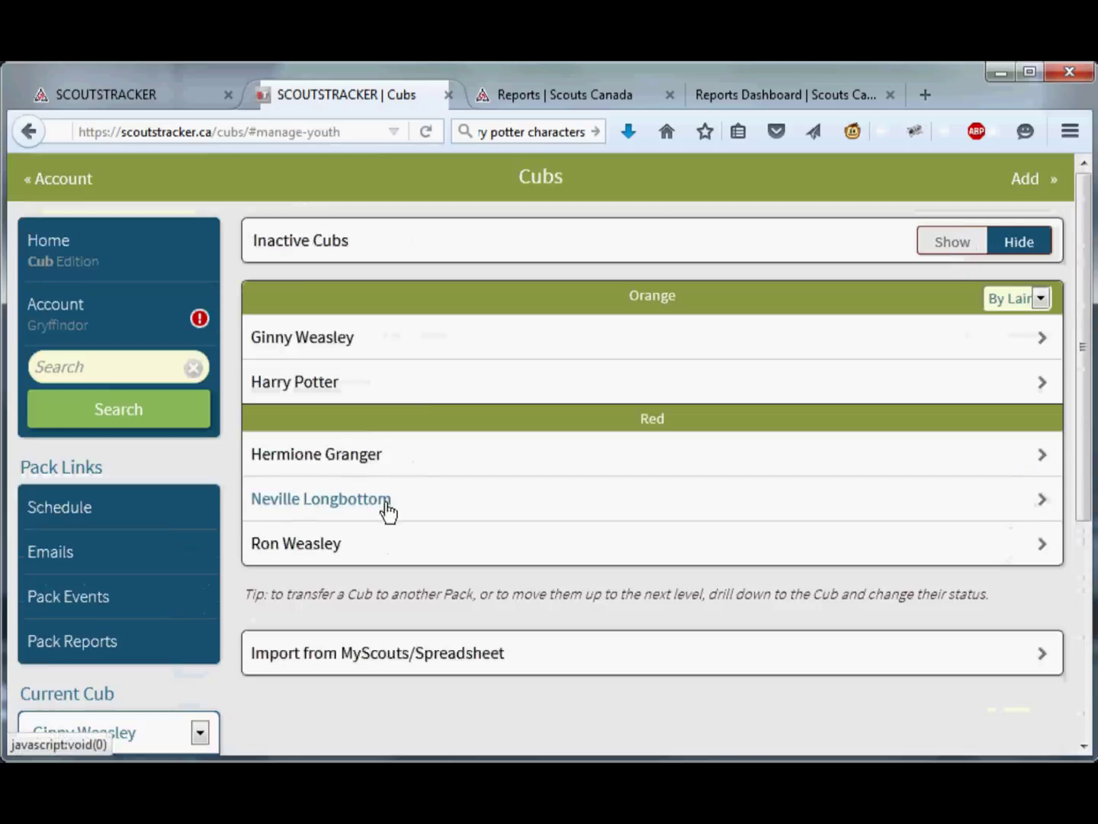
pyautogui.click(313, 457)
pyautogui.scroll(-1, 465, 496)
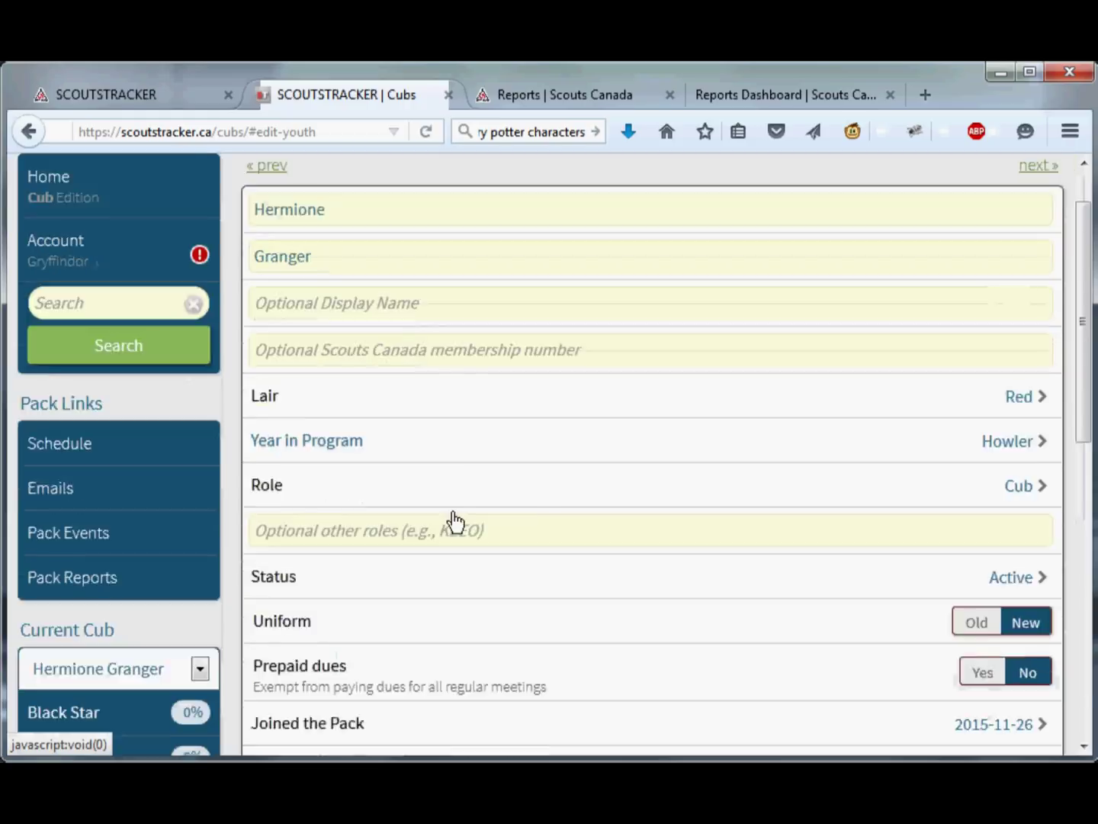
pyautogui.scroll(-9, 456, 523)
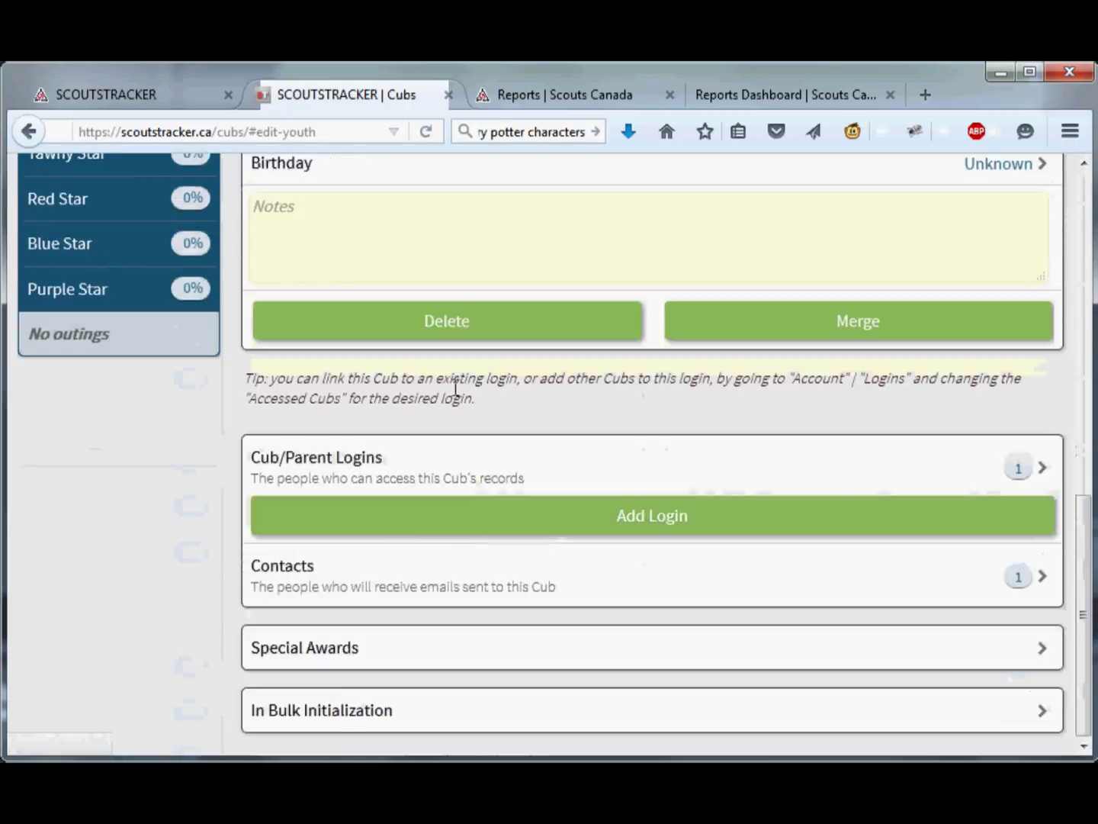